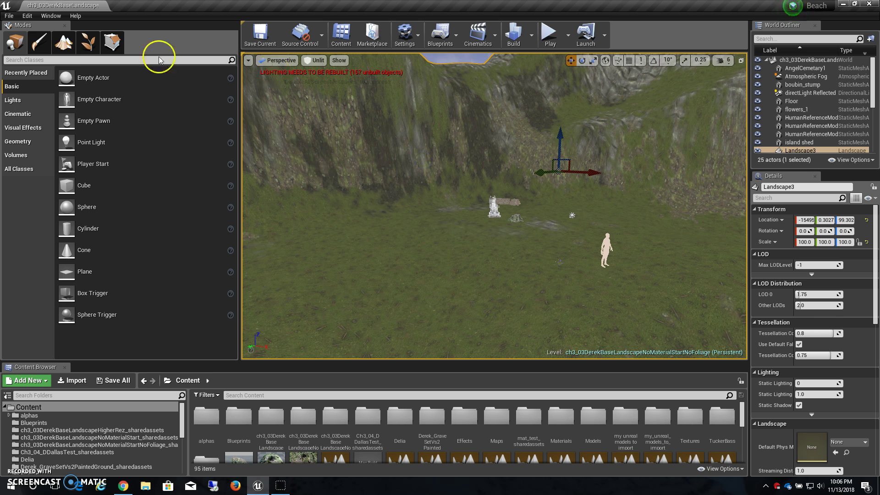
- Examine the whole landscape from a distance, then focus the view on the AngelCemetary1 statue and its surroundings
right_drag(334, 159, 336, 159)
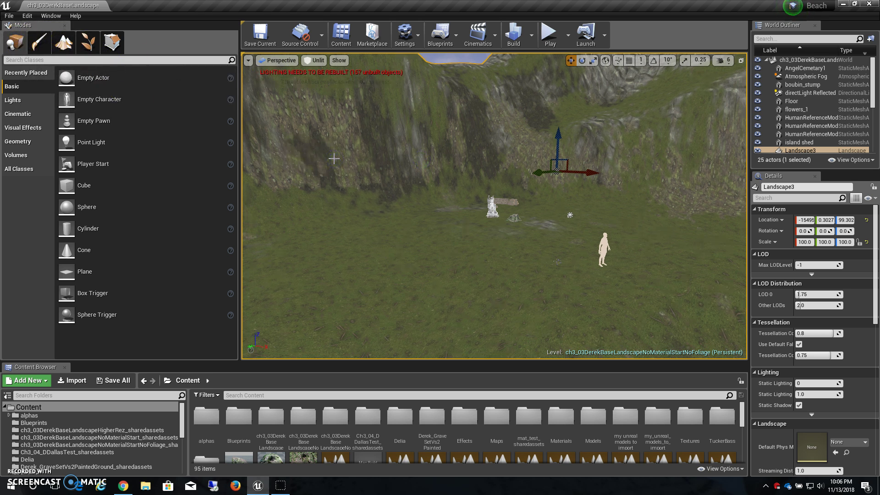
key(f)
alt+drag(497, 232, 422, 257)
alt+right_drag(503, 232, 705, 233)
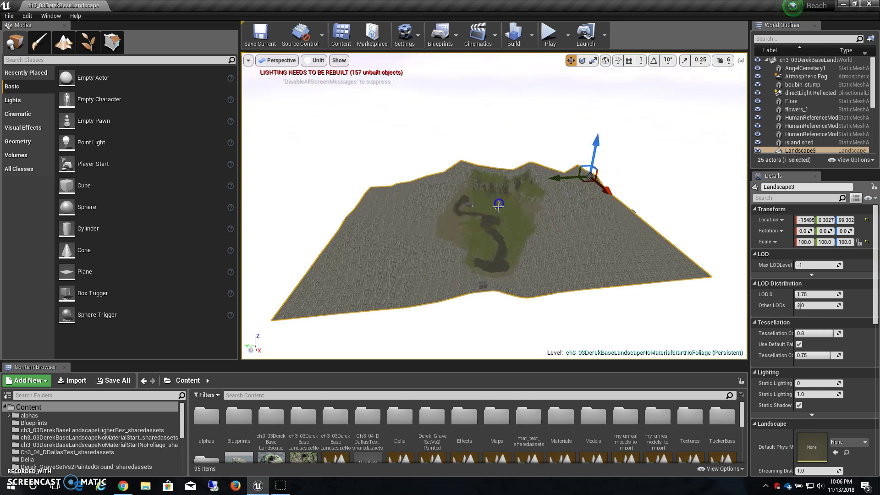
click(805, 68)
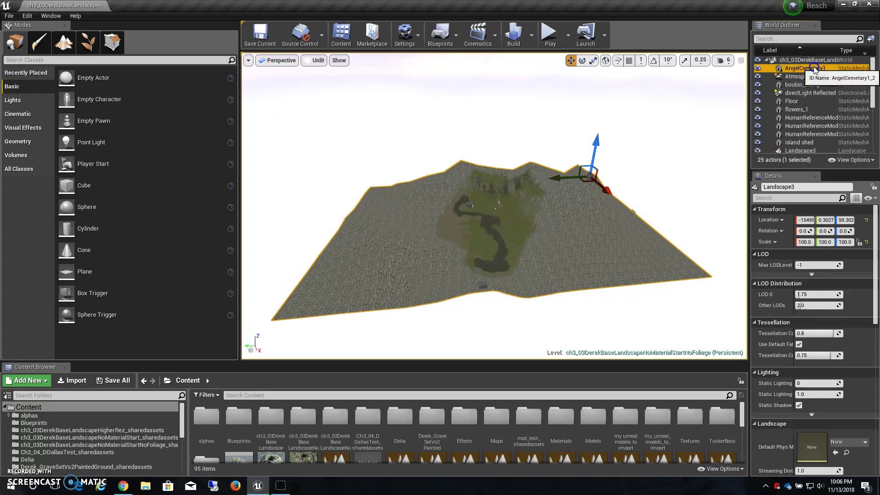
key(f)
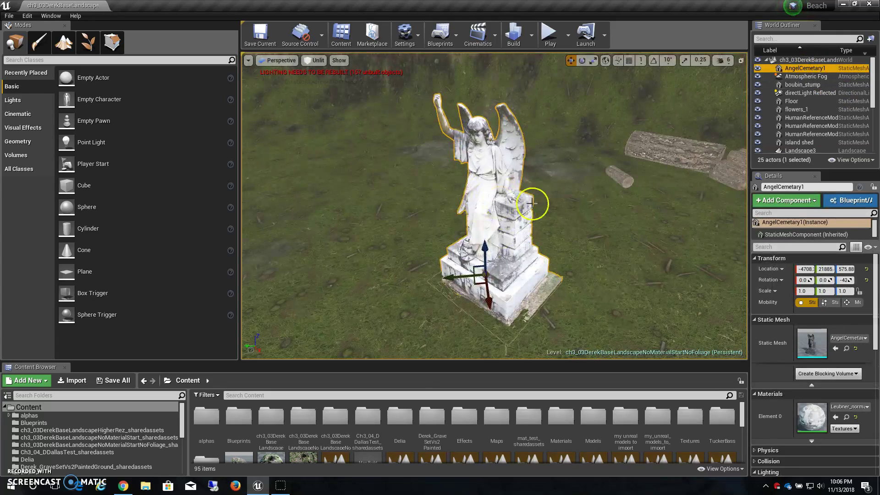
mouse_move(499, 211)
alt+mouse_down()
mouse_move(613, 155)
mouse_move(564, 157)
mouse_move(531, 174)
mouse_move(500, 213)
alt+mouse_up()
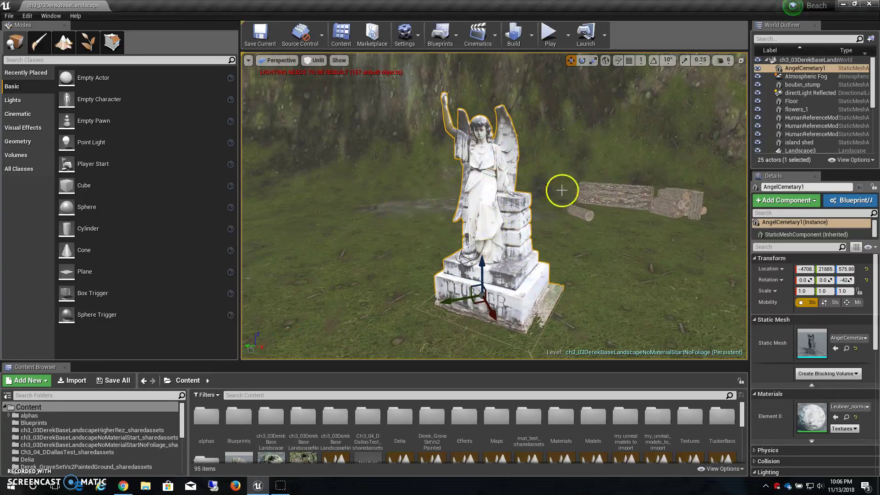
scroll(570, 220, down, 5)
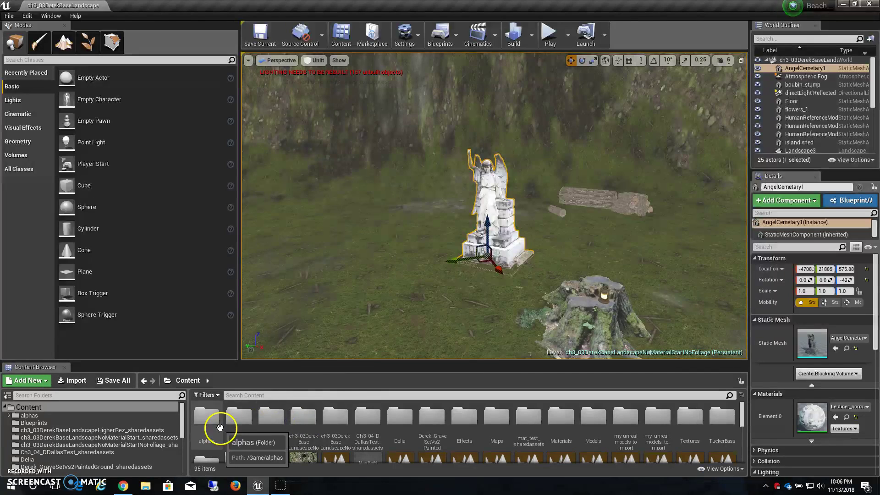
- Enlarge the Content Browser area and open the Props folder inside Models
drag(349, 360, 359, 263)
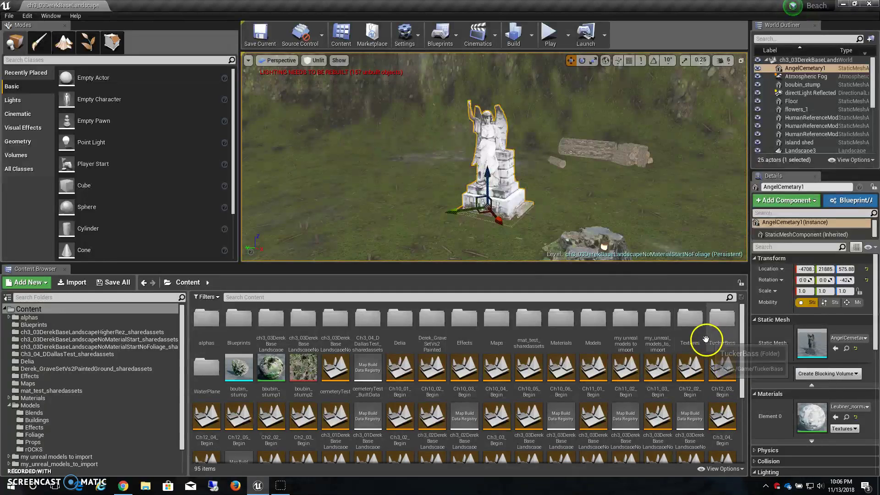
double_click(602, 329)
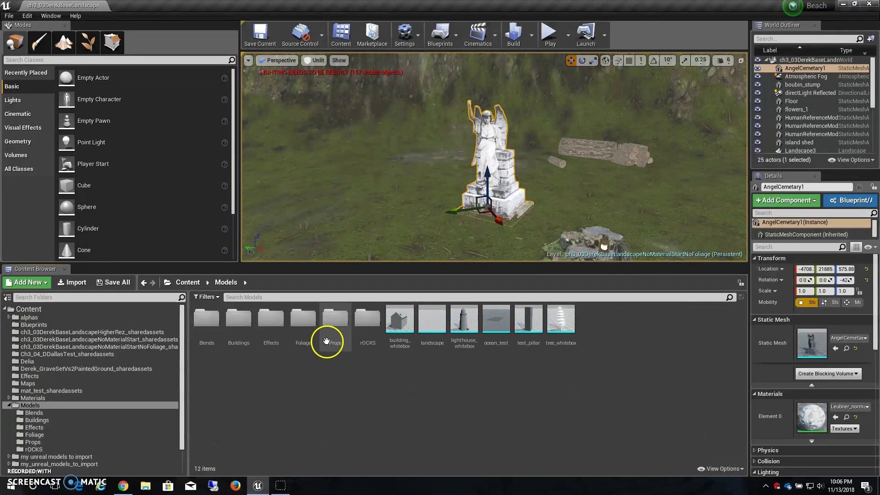
double_click(333, 324)
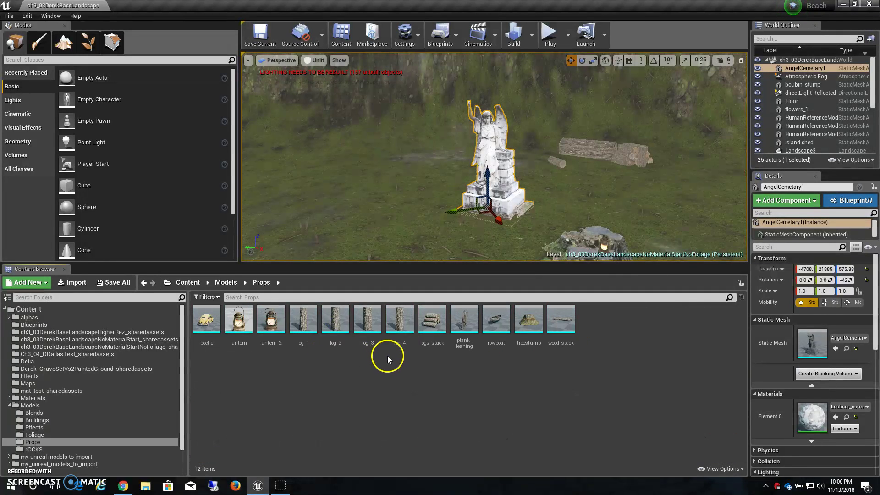
- Place the logs_stack prop on the ground behind the angel statue, at about X -5692, Y 22089, and rotate it
scroll(568, 221, down, 3)
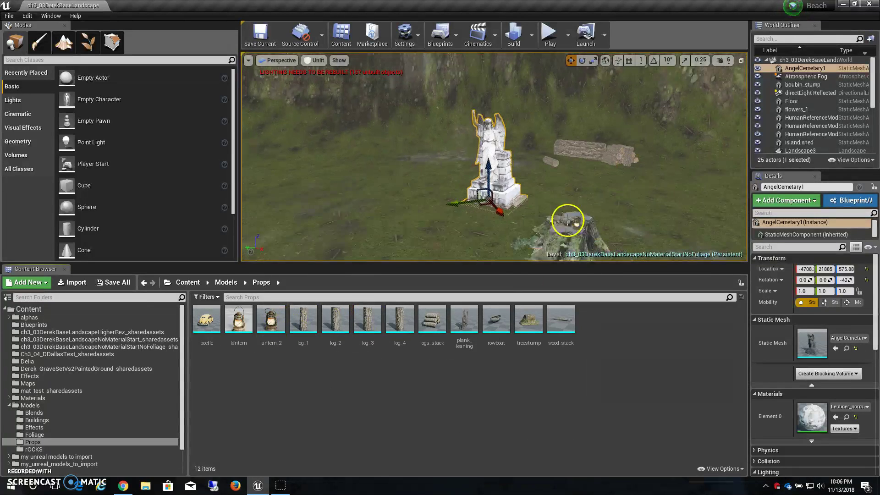
right_drag(591, 229, 595, 223)
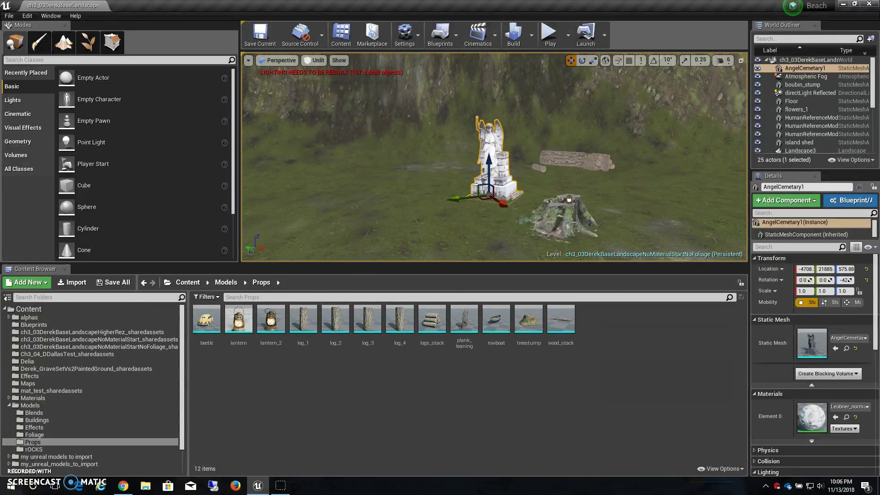
right_drag(574, 163, 575, 186)
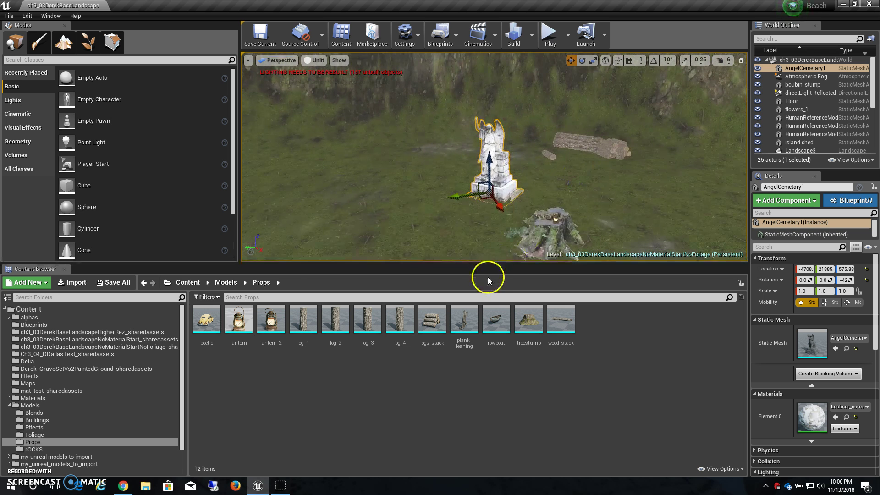
drag(431, 322, 518, 176)
drag(449, 249, 350, 204)
drag(408, 196, 292, 208)
key(e)
alt+drag(443, 207, 334, 227)
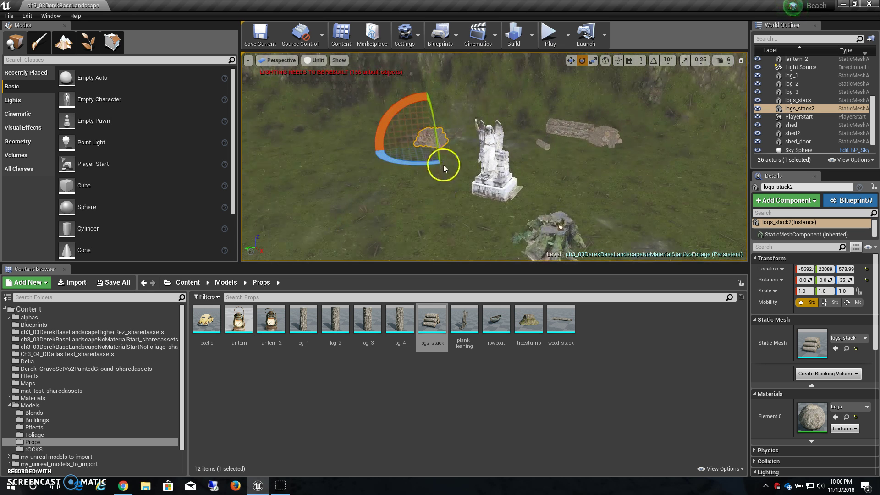
alt+drag(444, 164, 460, 160)
- Duplicate the new log stack along the ground to about Y 22338
click(412, 152)
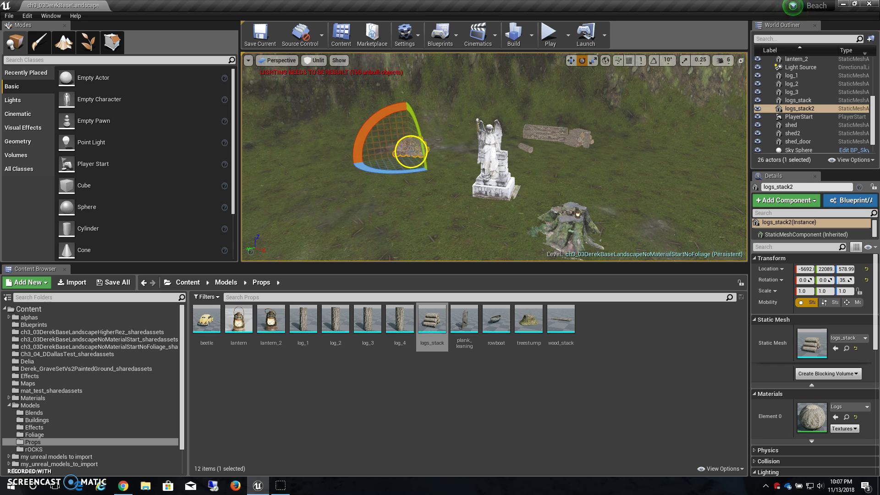
key(w)
alt+drag(379, 158, 343, 160)
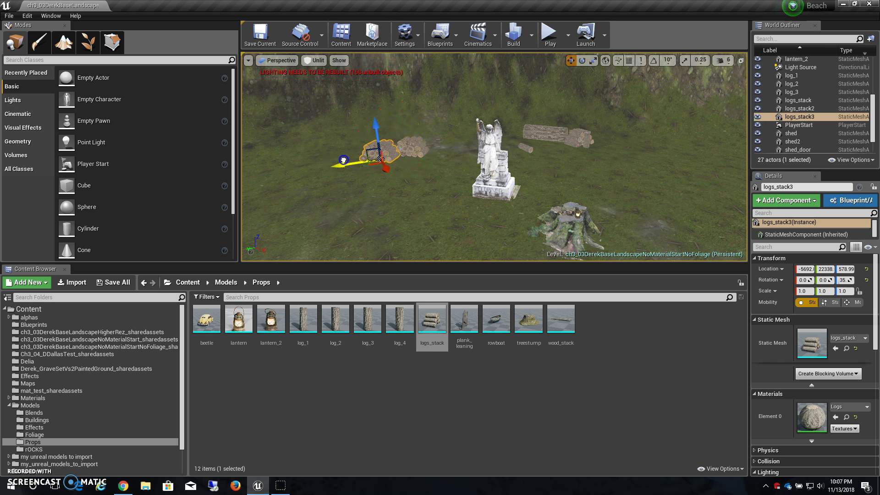
- Move the duplicated log stack flush against the first one, to about X -5866, Y 22302
key(e)
right_drag(410, 158, 434, 115)
key(w)
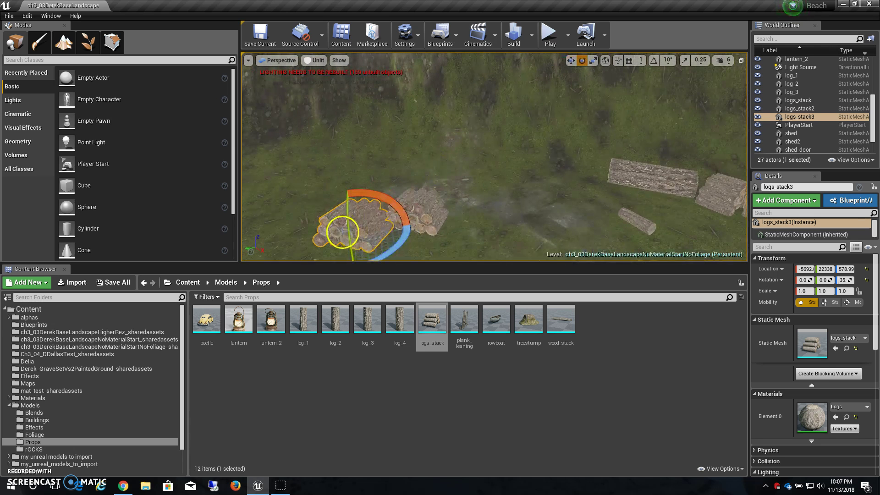
key(w)
mouse_move(351, 252)
mouse_down()
mouse_move(356, 229)
mouse_move(362, 250)
mouse_up()
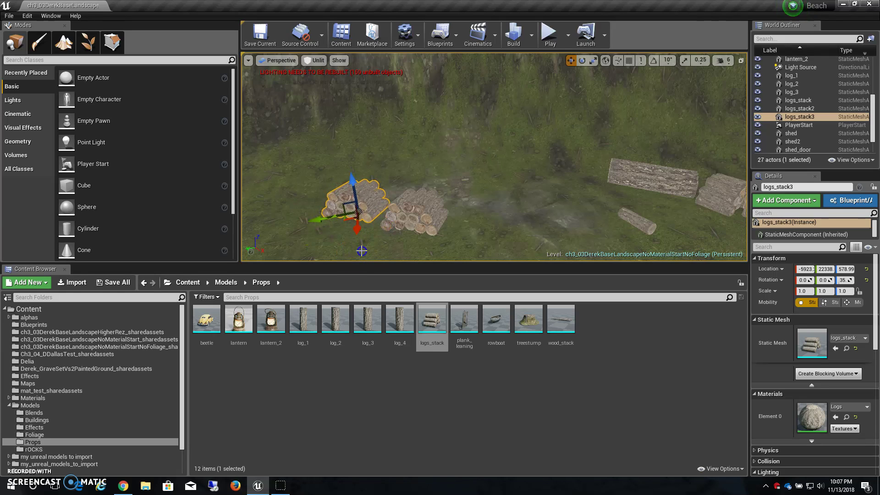
drag(321, 220, 365, 232)
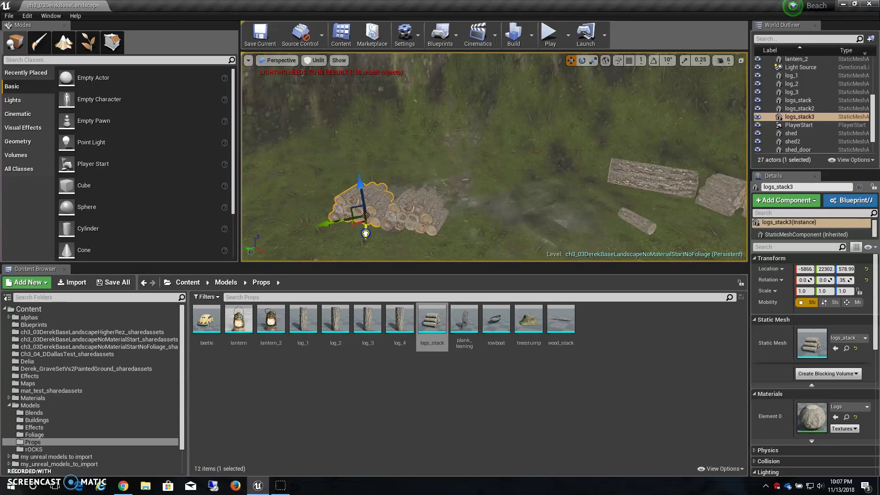
click(441, 235)
alt+drag(454, 238, 494, 196)
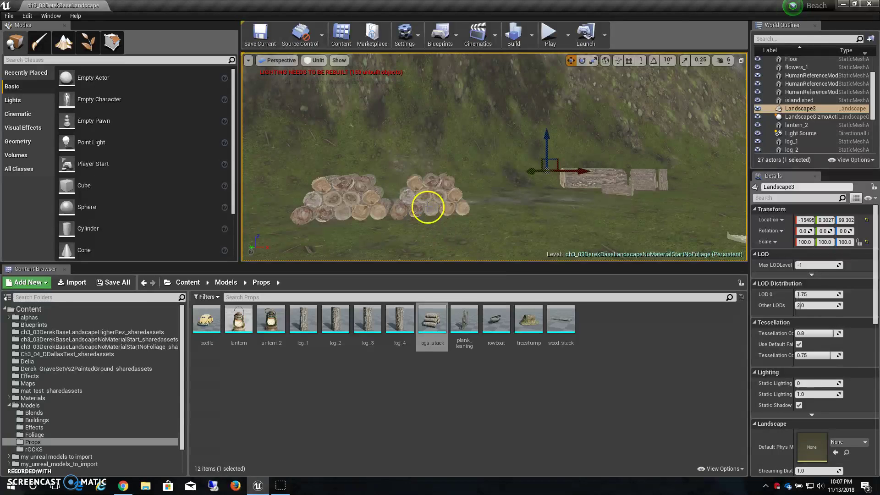
alt+drag(548, 189, 587, 177)
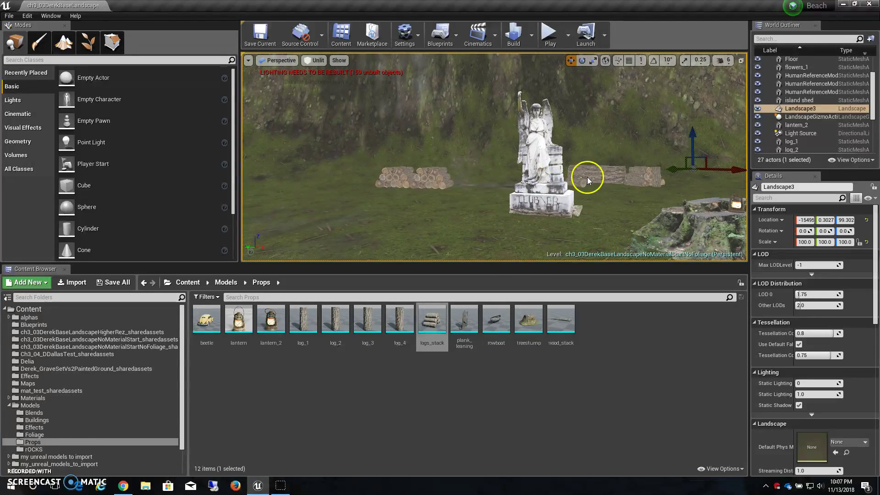
- Open the Foliage folder inside Models and place tree_1 near the angel statue at about X -4890, Y 21964
click(226, 284)
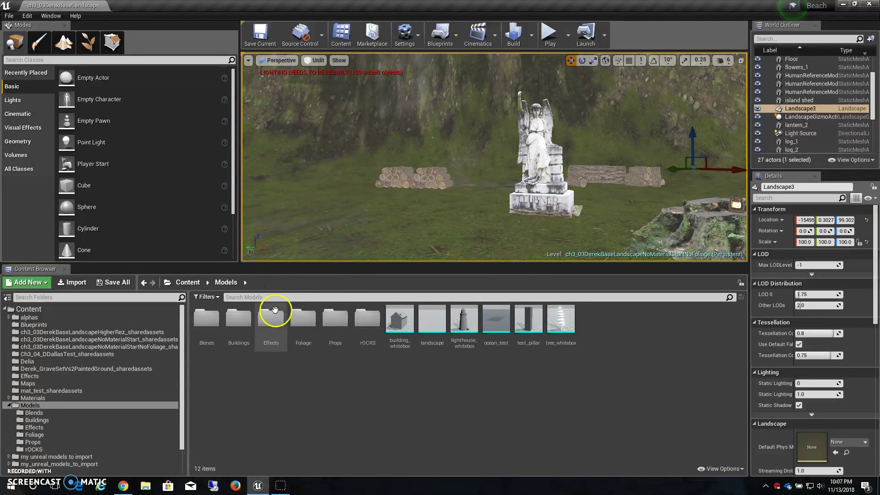
double_click(306, 328)
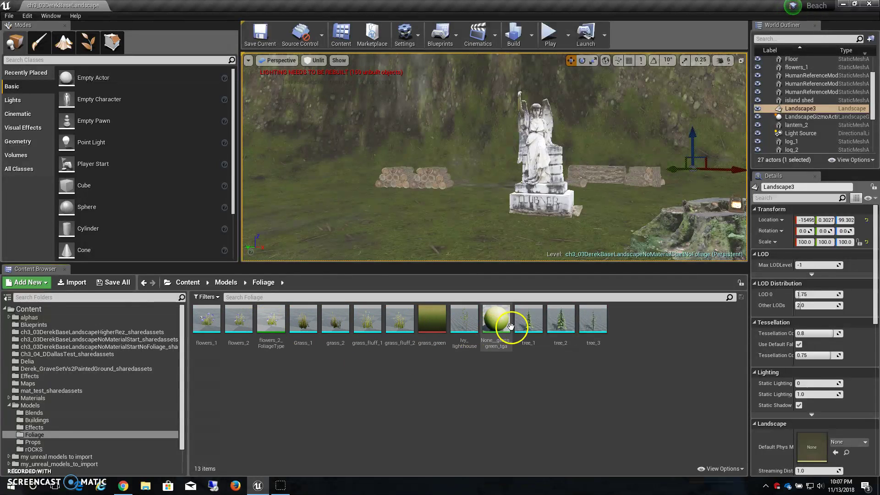
mouse_move(601, 324)
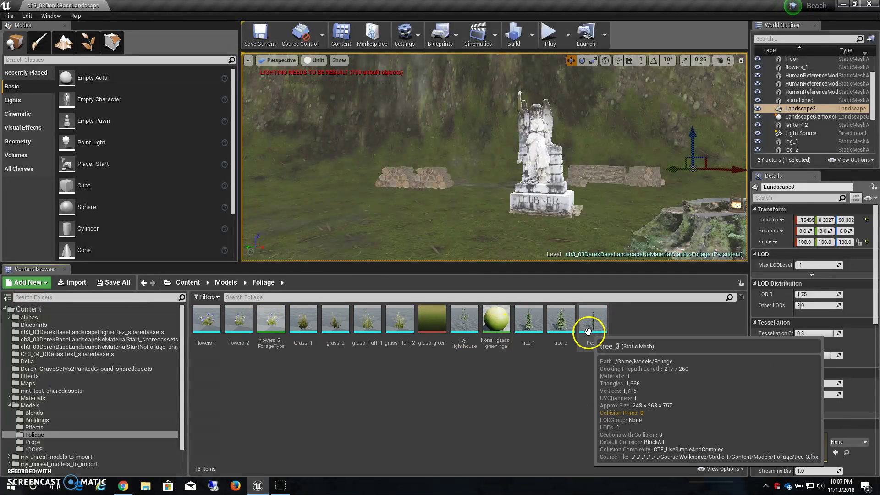
scroll(550, 179, down, 2)
scroll(549, 179, down, 2)
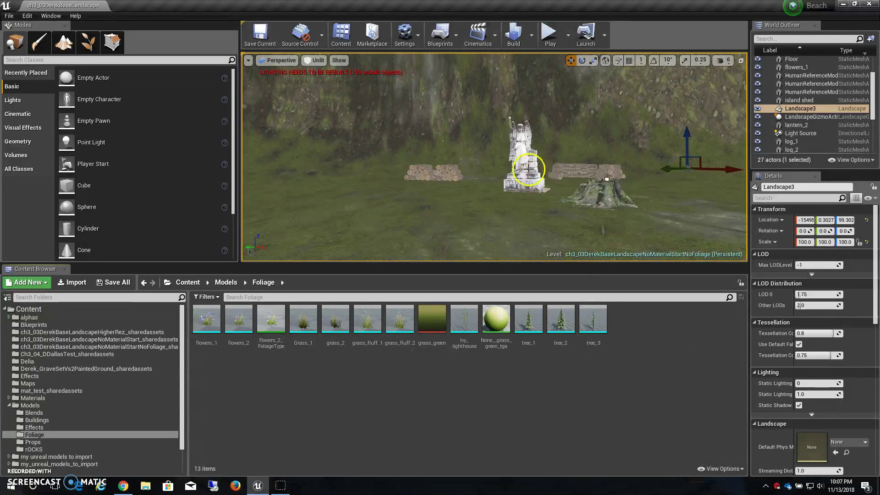
mouse_move(512, 152)
right_down()
mouse_move(502, 163)
mouse_move(508, 158)
right_up()
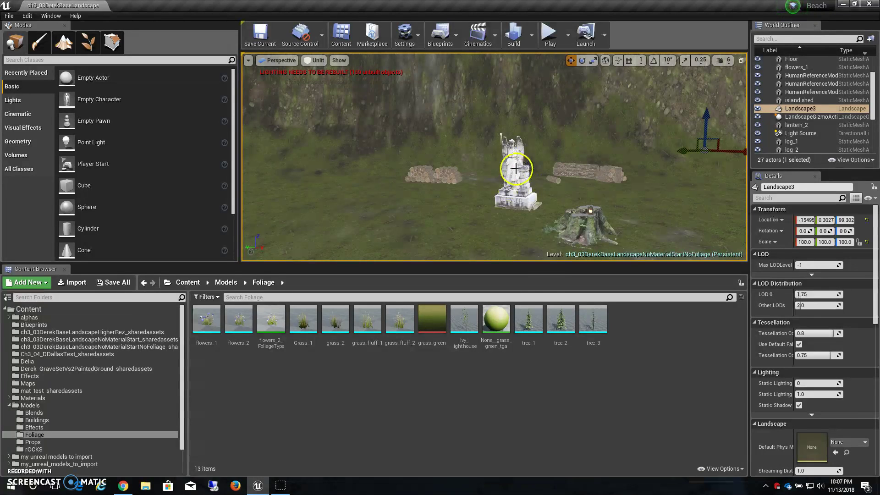
drag(528, 319, 455, 205)
- Toggle the transform coordinate system and move tree_1 behind the statue to about X -5232, Y 21669
right_drag(491, 203, 495, 196)
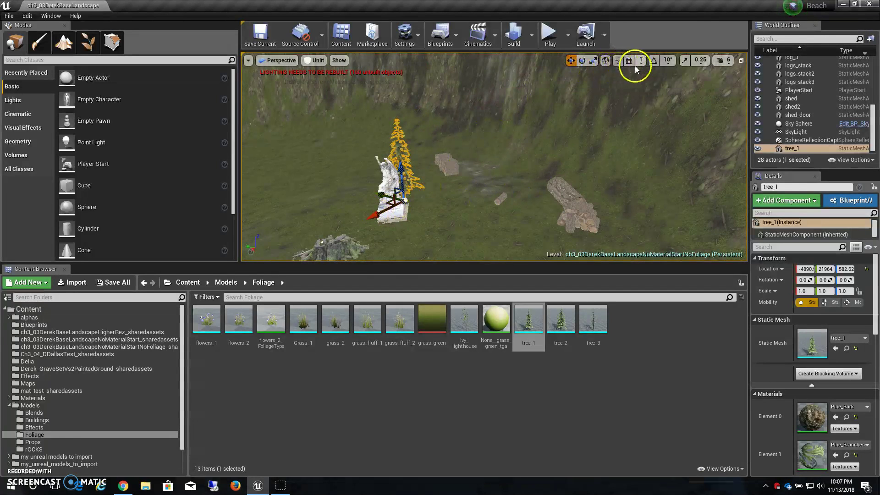
click(608, 66)
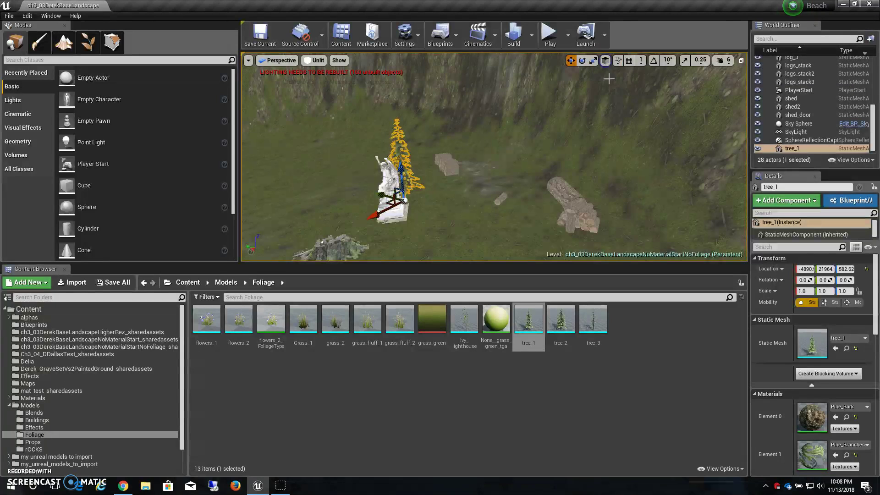
drag(376, 215, 573, 226)
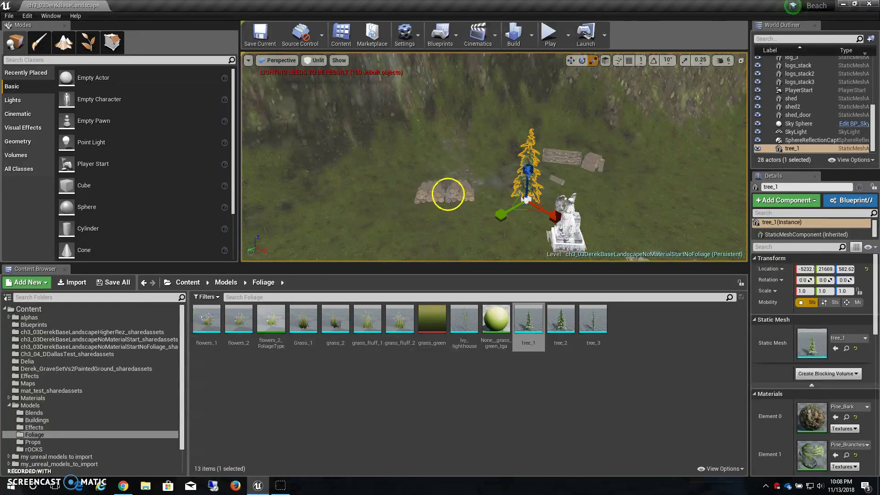
- Scale tree_1 up uniformly to about 2.1
drag(528, 197, 558, 199)
alt+drag(626, 212, 602, 217)
drag(506, 196, 579, 176)
alt+right_drag(543, 174, 561, 173)
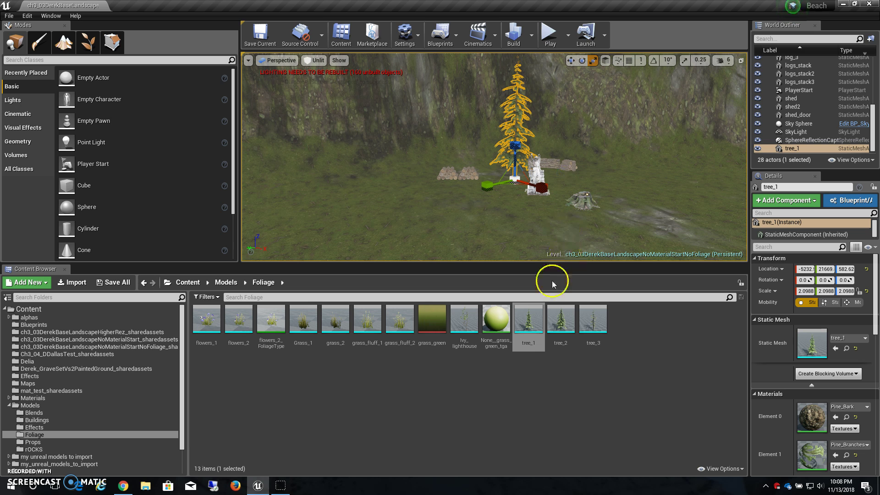
- Place tree_3 between the statue and the stump and scale it up to about 2.29 × 2.77 × 2.77
drag(591, 321, 570, 220)
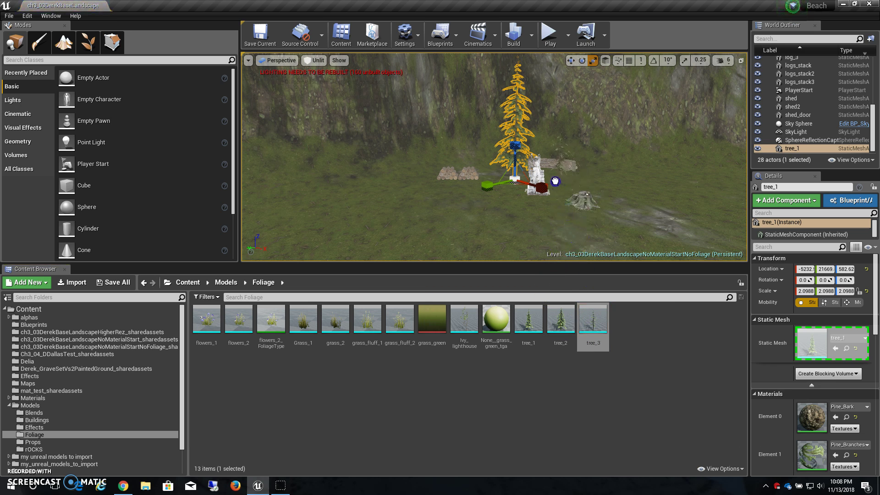
drag(555, 181, 556, 182)
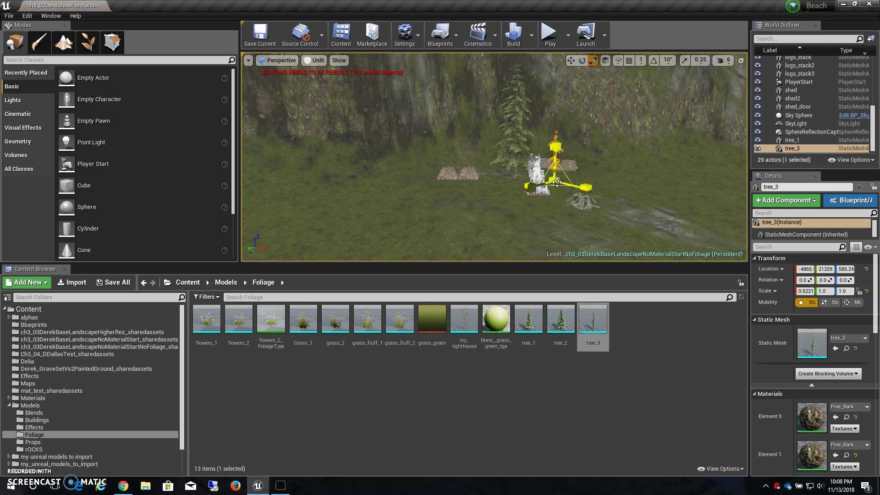
key(ctrl+z)
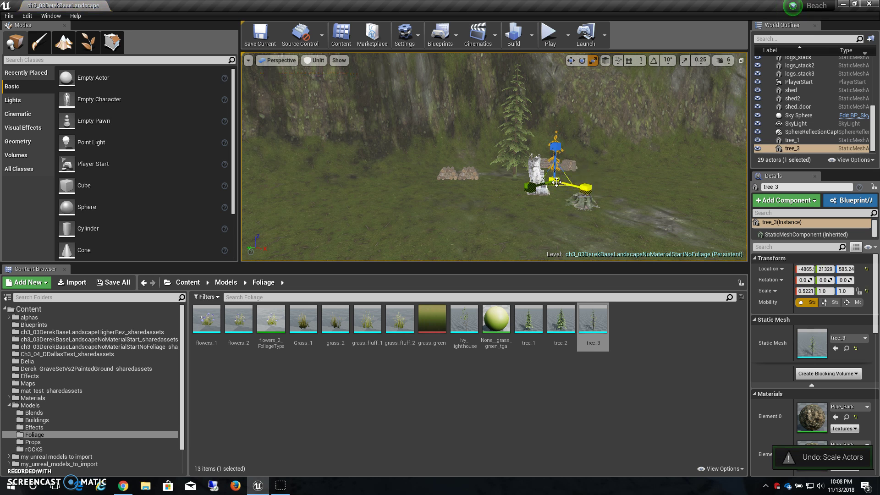
key(ctrl+z)
drag(356, 163, 394, 104)
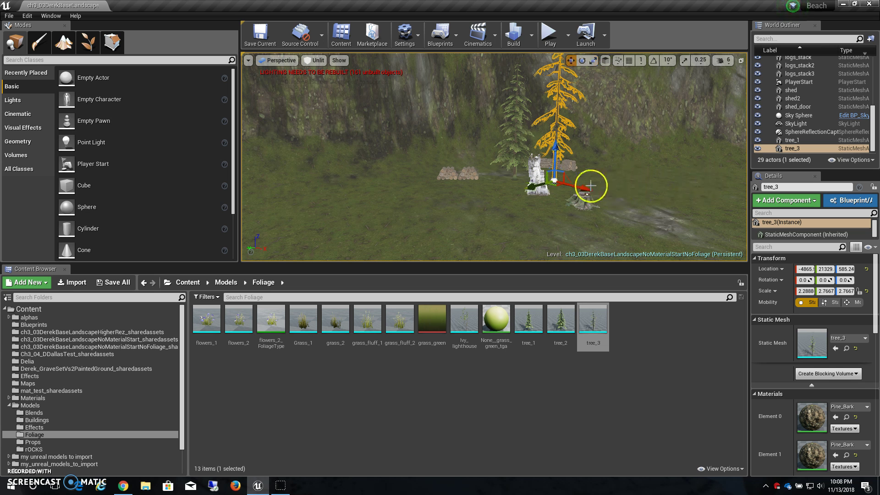
- Move tree_3 back behind the tree stump to about X -5096, Y 21076
middle_drag(568, 203, 582, 189)
drag(585, 205, 529, 192)
right_drag(543, 195, 598, 210)
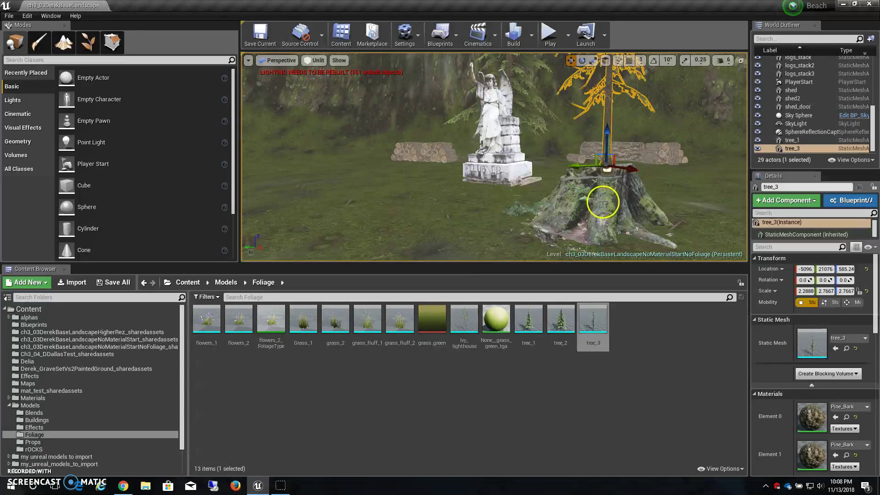
click(603, 202)
alt+drag(613, 202, 622, 202)
right_drag(628, 199, 617, 149)
click(609, 125)
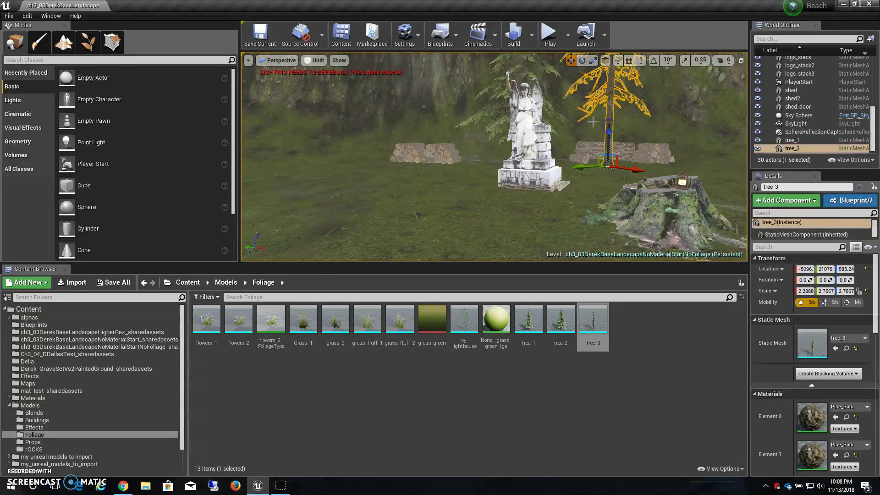
click(528, 79)
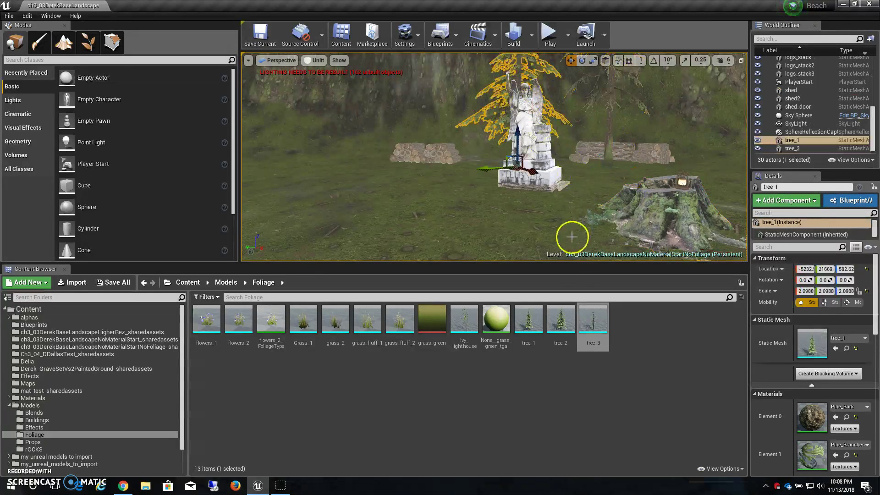
- Place another tree_1 mesh in the clearing near the statue and scale it up uniformly to about 2.44
drag(528, 320, 393, 182)
scroll(531, 200, down, 5)
alt+drag(504, 179, 506, 184)
key(w)
drag(576, 203, 554, 188)
right_drag(554, 187, 479, 207)
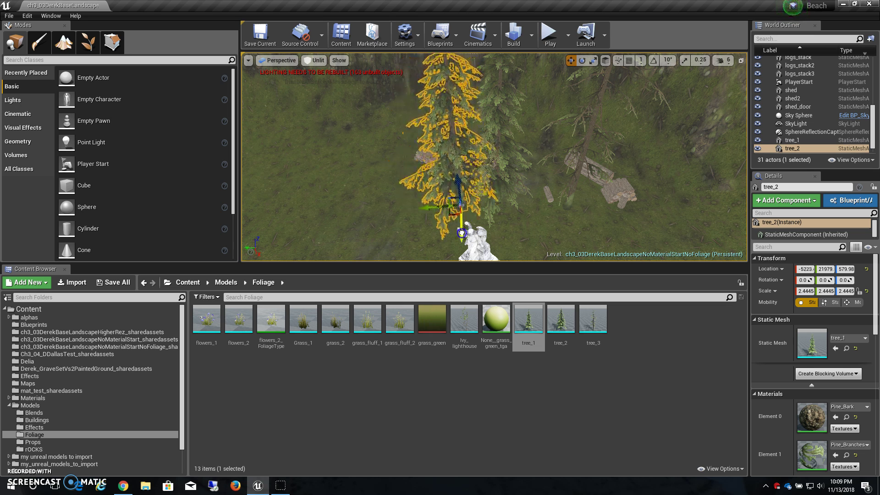
- Move the newly placed tree beside the statue, in front of the log stacks, to about X -5094, Y 22022
alt+drag(543, 230, 579, 192)
right_drag(580, 192, 550, 191)
mouse_move(542, 225)
mouse_down()
mouse_move(605, 230)
mouse_move(542, 225)
mouse_up()
drag(417, 194, 404, 196)
alt+drag(463, 165, 512, 193)
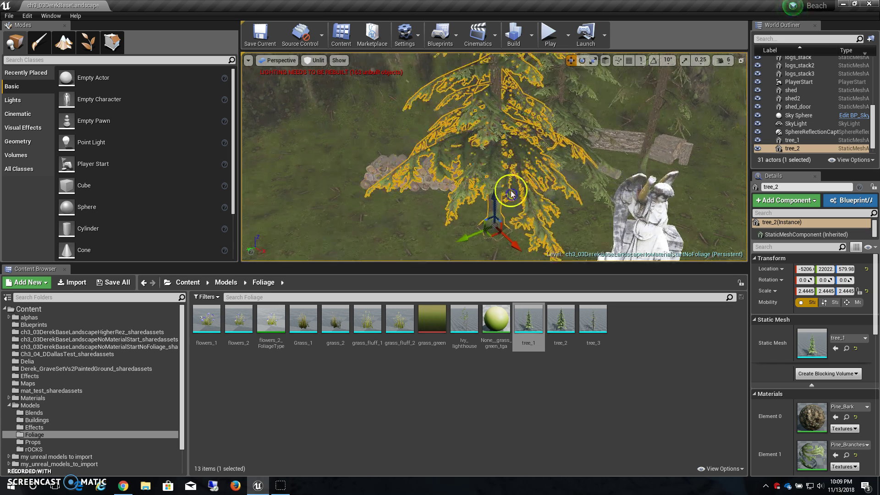
alt+drag(600, 201, 599, 194)
click(599, 194)
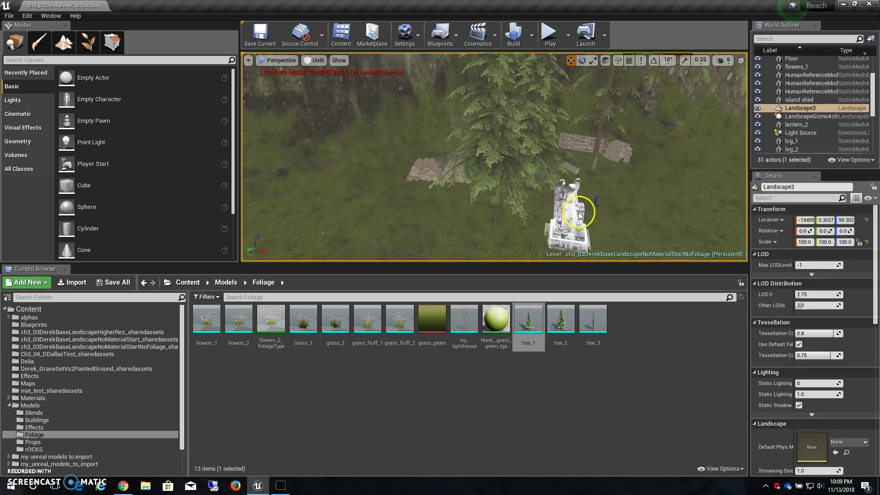
click(498, 174)
drag(518, 223, 573, 234)
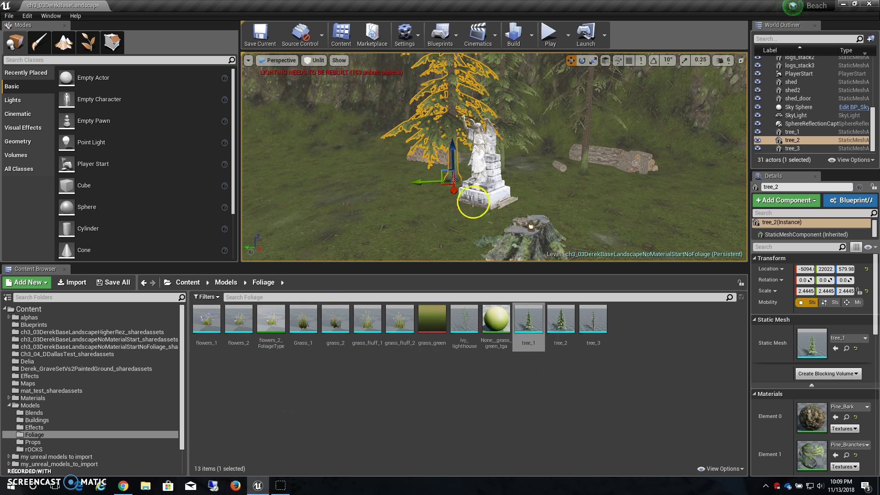
alt+drag(481, 209, 550, 170)
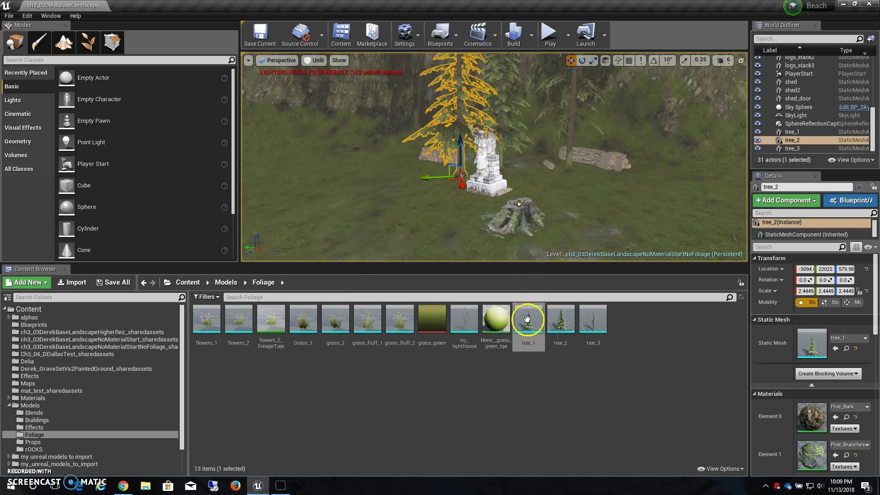
- Switch to Foliage mode and activate the Paint tool
click(558, 320)
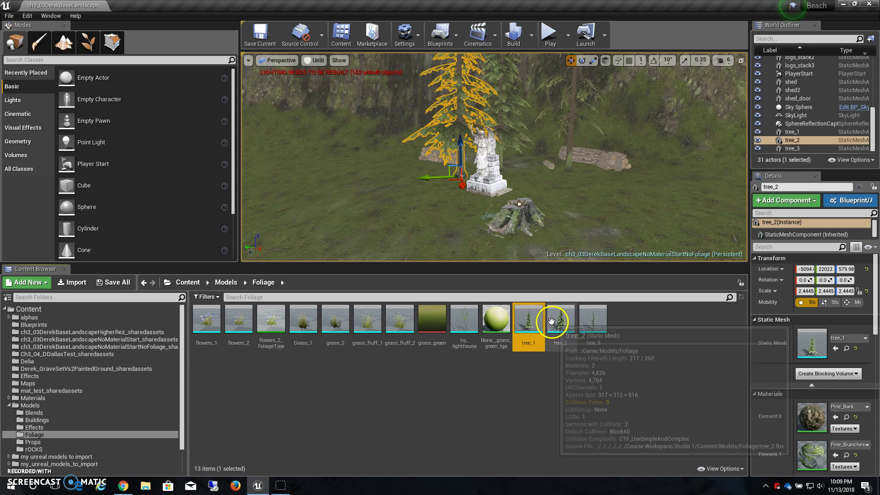
click(589, 320)
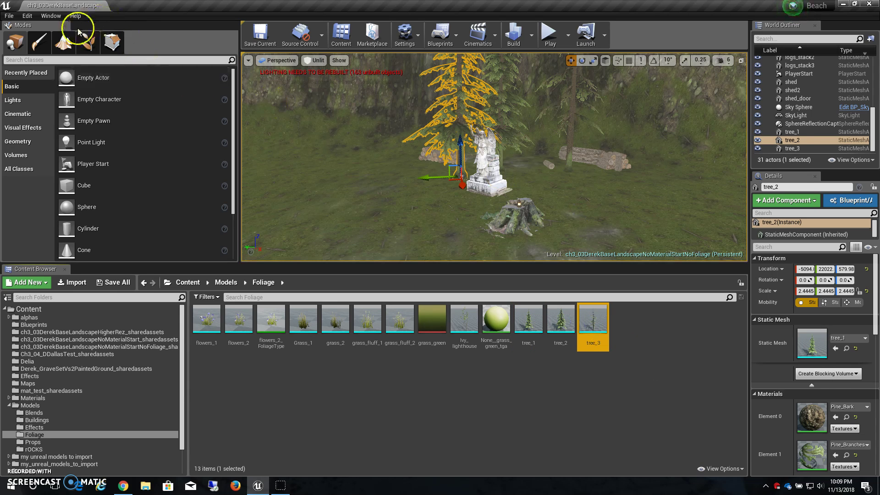
click(88, 42)
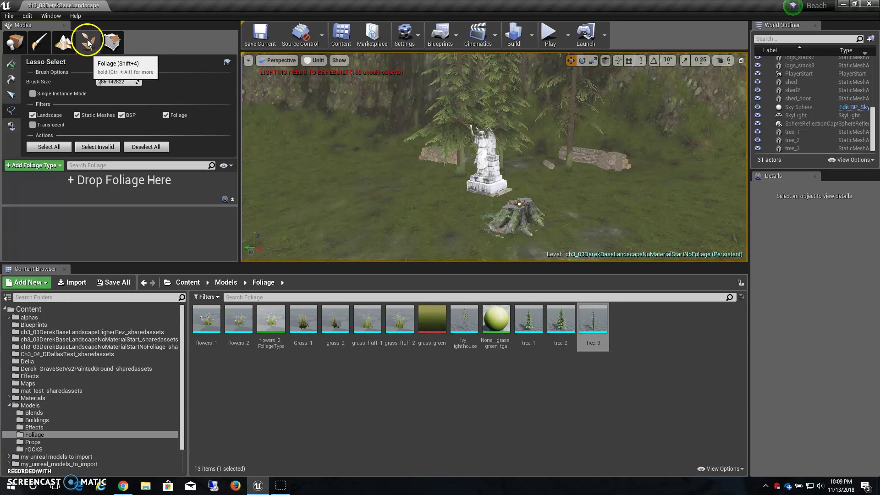
click(11, 67)
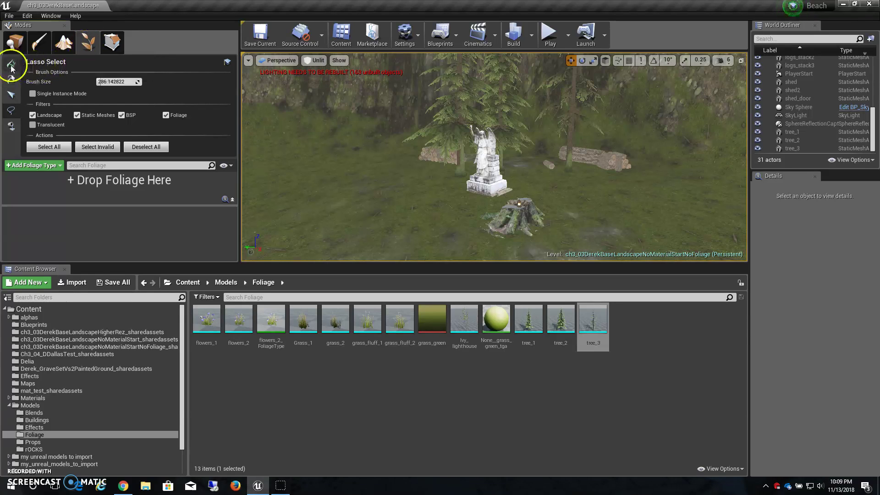
click(10, 67)
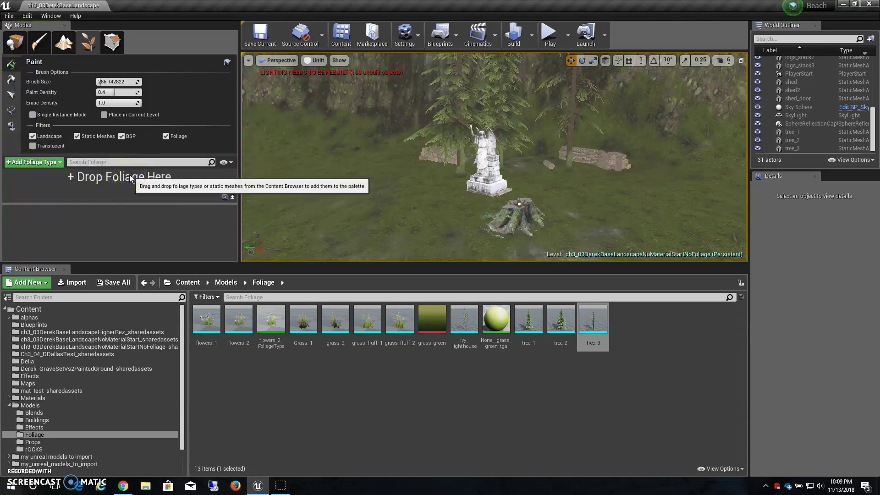
click(141, 197)
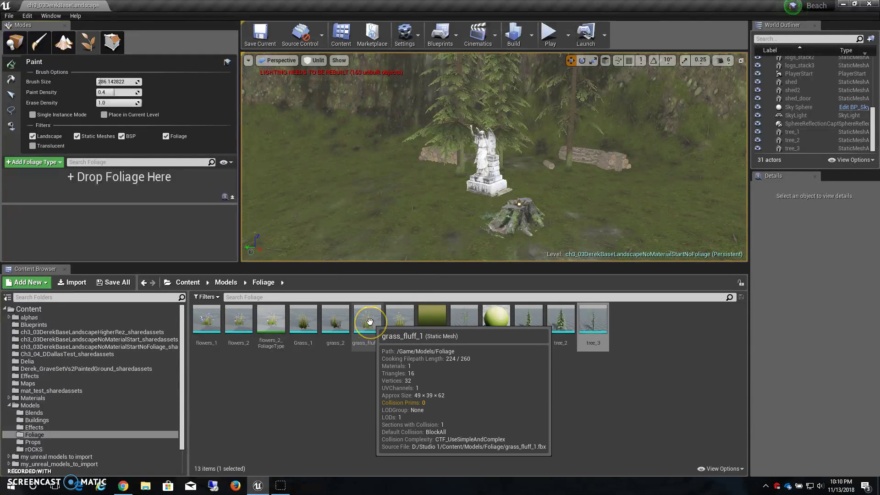
- Add grass_fluff_1 from the Models/Foliage folder to the foliage palette and paint a first patch on the open ground beside the statue
click(258, 282)
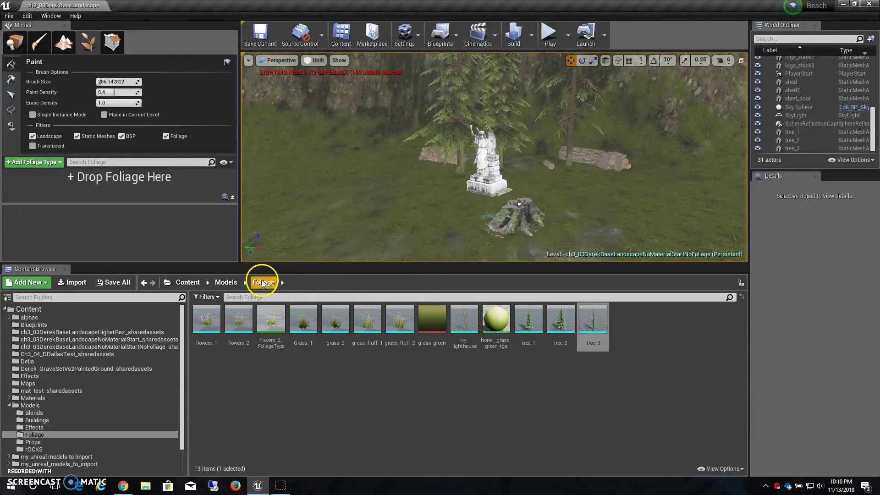
click(227, 283)
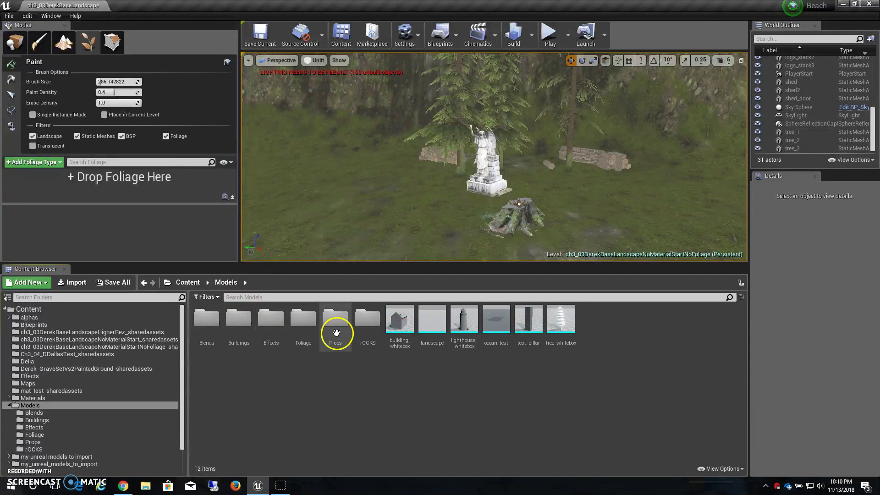
double_click(303, 318)
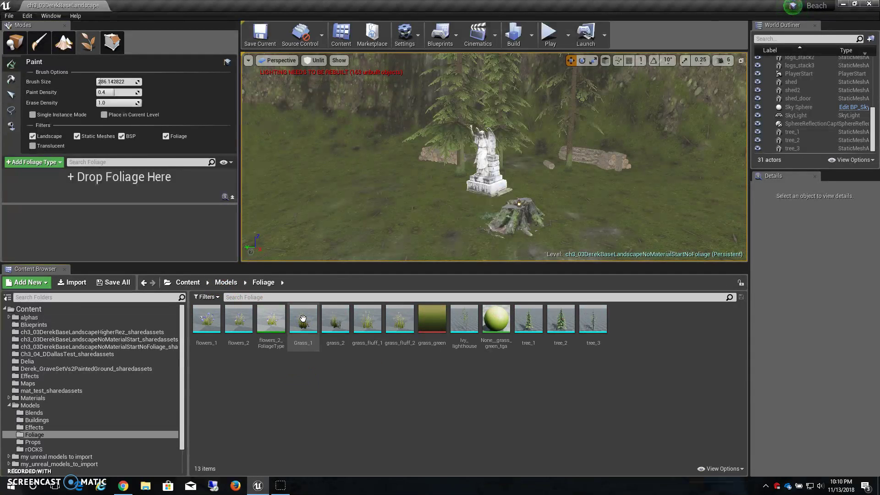
drag(367, 324, 133, 186)
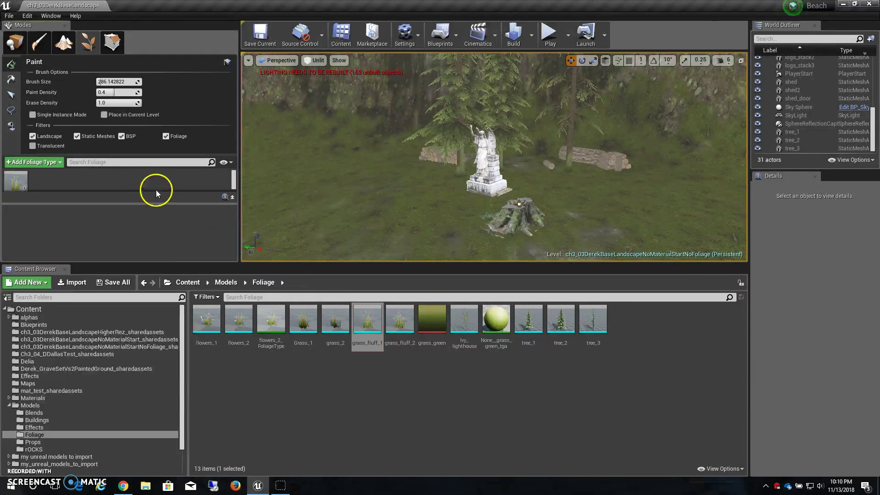
drag(150, 203, 150, 234)
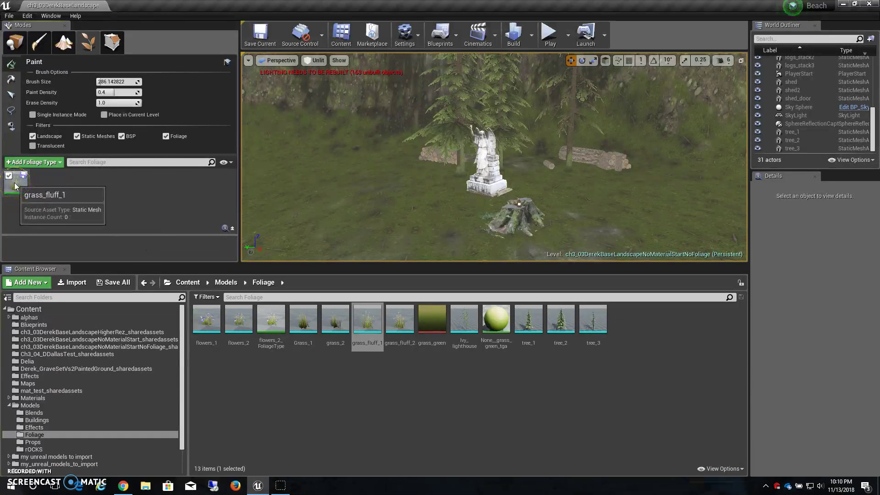
click(15, 186)
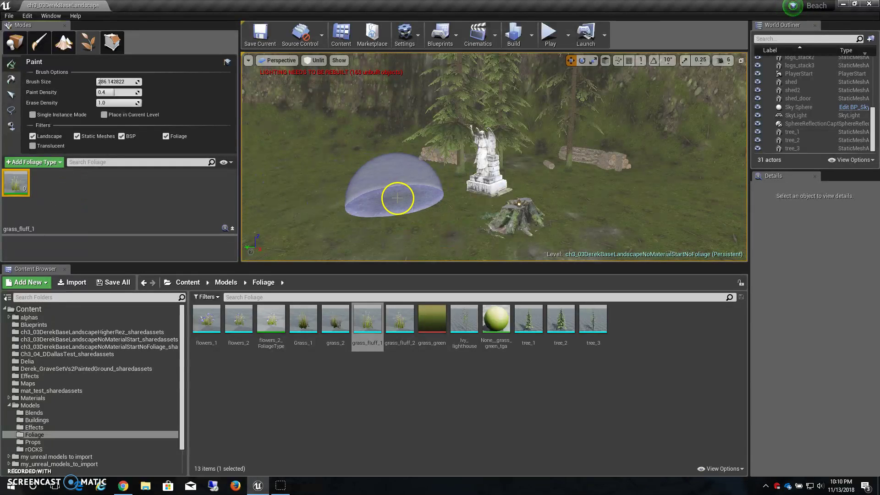
mouse_move(381, 199)
mouse_down()
mouse_move(425, 235)
mouse_move(507, 191)
mouse_move(373, 161)
mouse_move(379, 190)
mouse_move(390, 177)
mouse_move(436, 202)
mouse_move(395, 216)
mouse_move(213, 139)
mouse_up()
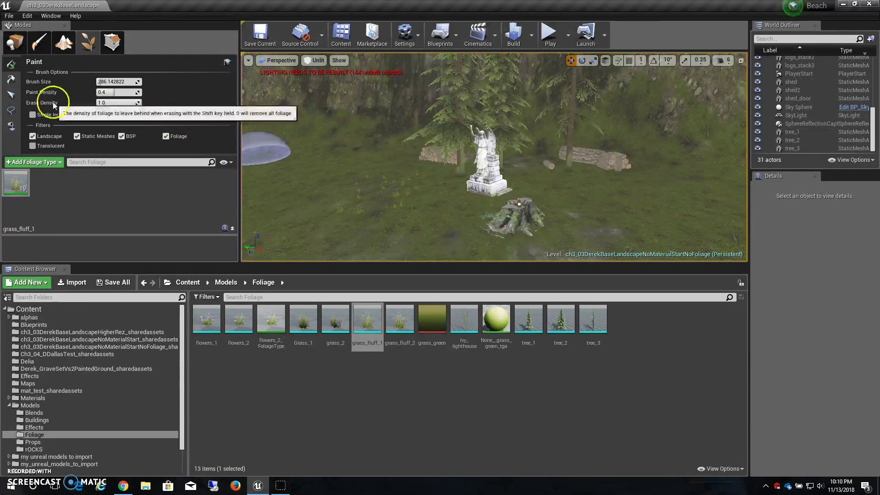
- Raise the paint density to 0.85 and paint grass_fluff_1 broadly across the ground around the statue and stump
click(101, 93)
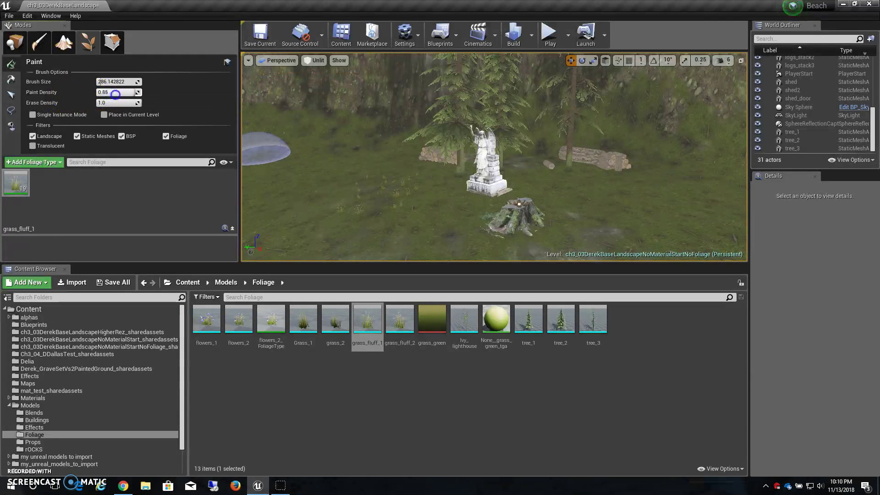
drag(119, 94, 110, 94)
mouse_move(373, 206)
mouse_down()
mouse_move(428, 227)
mouse_move(424, 235)
mouse_move(422, 226)
mouse_move(579, 204)
mouse_move(668, 202)
mouse_move(453, 200)
mouse_move(435, 187)
mouse_move(373, 181)
mouse_move(306, 196)
mouse_move(323, 203)
mouse_move(307, 181)
mouse_move(373, 176)
mouse_move(360, 221)
mouse_move(406, 197)
mouse_move(449, 212)
mouse_move(398, 230)
mouse_move(485, 250)
mouse_move(608, 250)
mouse_move(631, 226)
mouse_move(589, 196)
mouse_move(556, 197)
mouse_move(618, 219)
mouse_up()
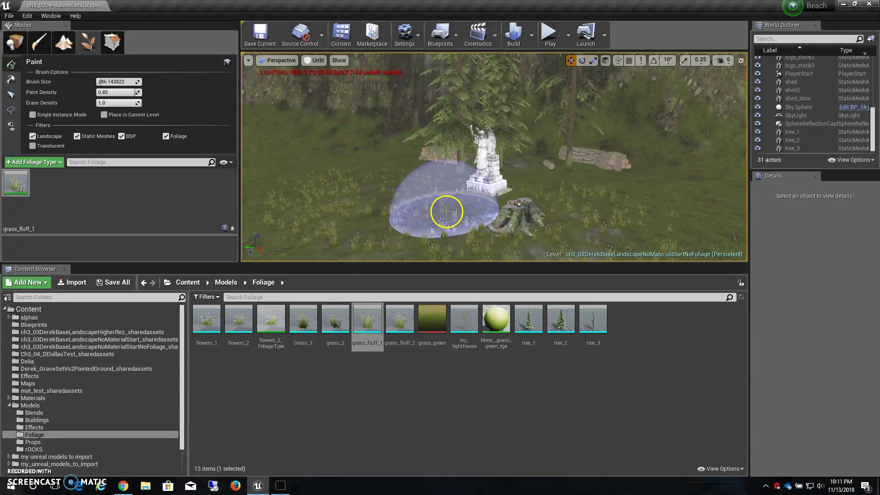
- Shrink the foliage brush to about 86 and paint grass in the gap between the statue and the stump
key(bracketleft)
key(bracketleft)
key(bracketleft)
key(bracketleft)
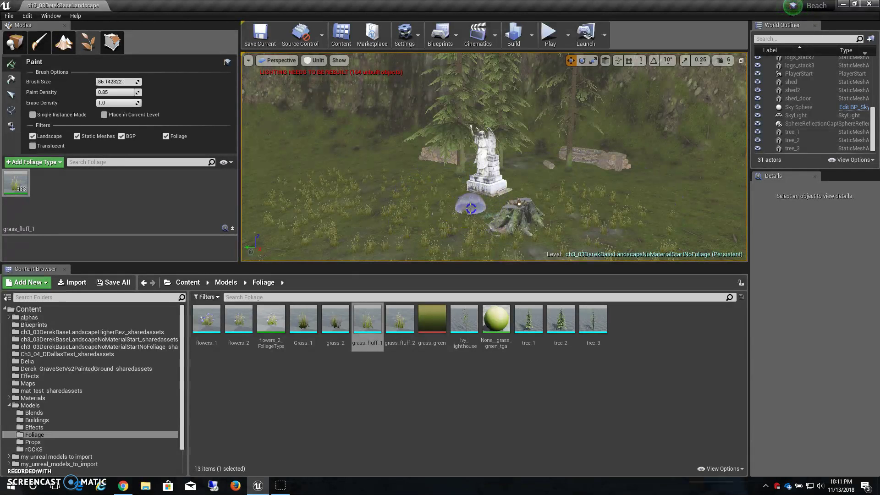
mouse_move(482, 211)
mouse_down()
mouse_move(428, 220)
mouse_move(387, 198)
mouse_move(442, 190)
mouse_up()
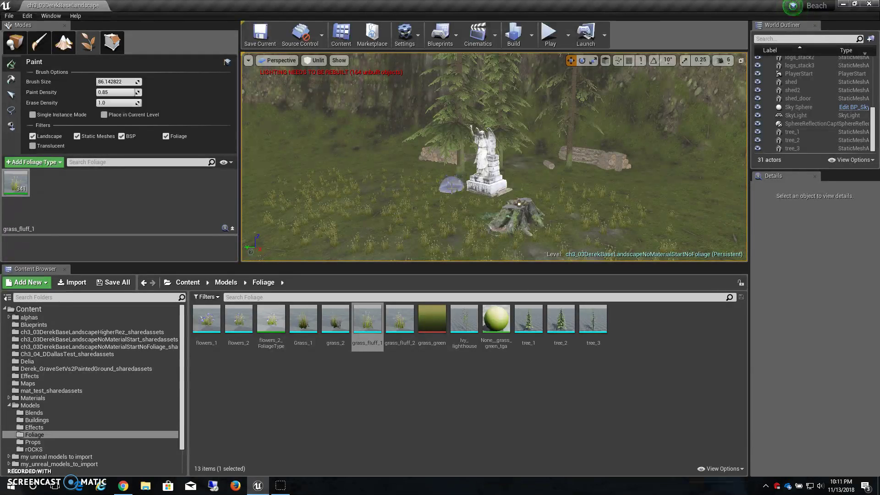
- Paint more grass with the small brush on the ground close beside the statue's pedestal
scroll(451, 186, up, 5)
right_drag(372, 229, 397, 226)
drag(527, 222, 431, 234)
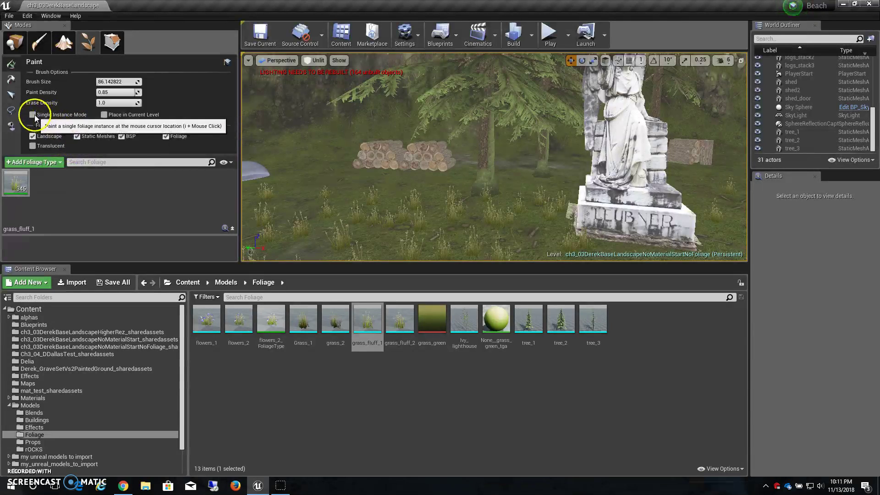
drag(544, 229, 544, 226)
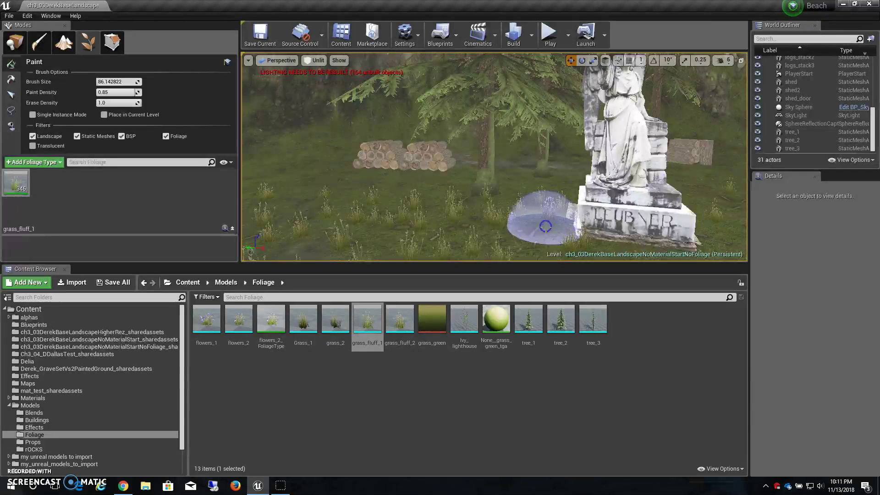
- Enable Single Instance Mode and place individual grass tufts along the front edge of the pedestal
click(33, 115)
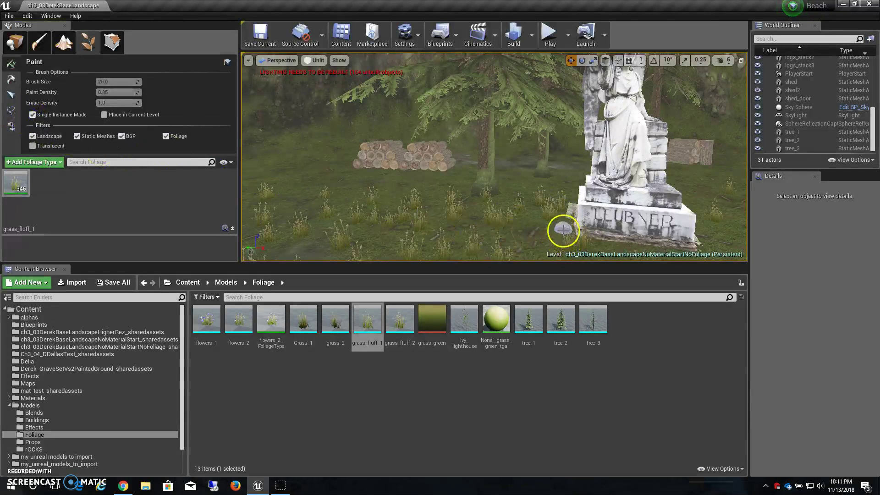
click(602, 246)
click(611, 247)
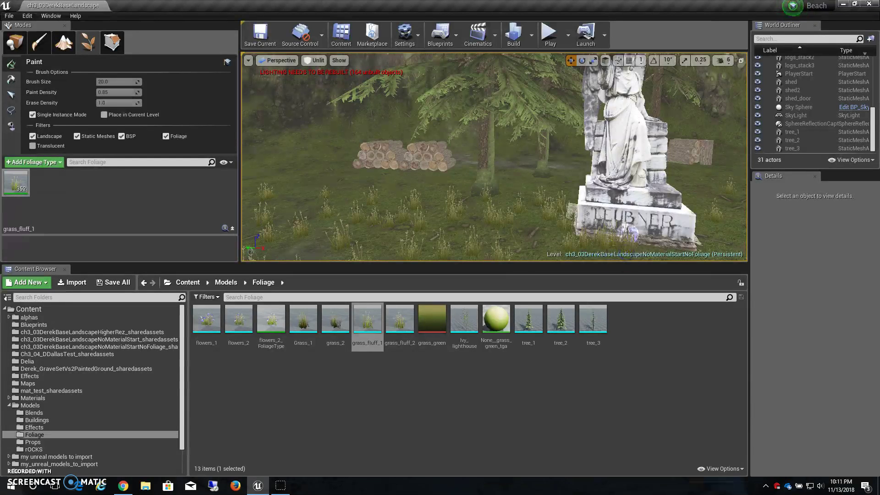
- Enlarge the viewport and add more single grass tufts on the ground in front of the inscribed pedestal
drag(625, 263, 639, 356)
scroll(609, 279, up, 8)
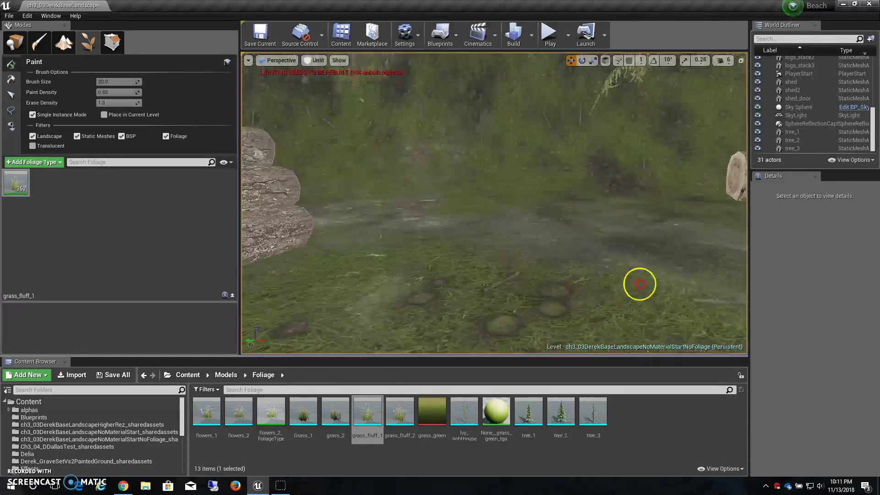
scroll(637, 285, down, 6)
scroll(617, 282, down, 2)
middle_drag(606, 278, 609, 277)
scroll(582, 264, up, 1)
mouse_move(530, 255)
mouse_down()
mouse_move(520, 289)
mouse_move(419, 315)
mouse_move(474, 329)
mouse_move(514, 324)
mouse_up()
scroll(532, 289, down, 5)
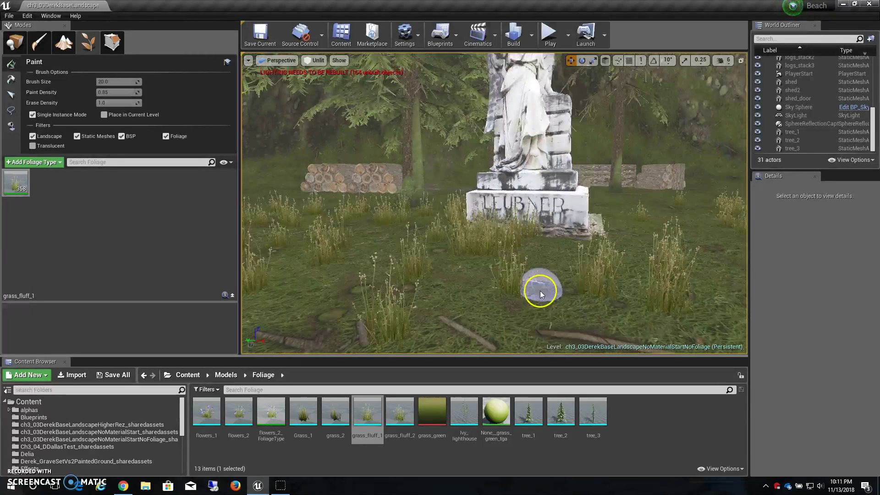
mouse_move(467, 299)
mouse_down()
mouse_move(520, 305)
mouse_move(507, 320)
mouse_move(554, 312)
mouse_move(603, 318)
mouse_move(555, 305)
mouse_up()
- Place single grass tufts along the pedestal's side that faces the long fallen logs
alt+drag(581, 256, 557, 260)
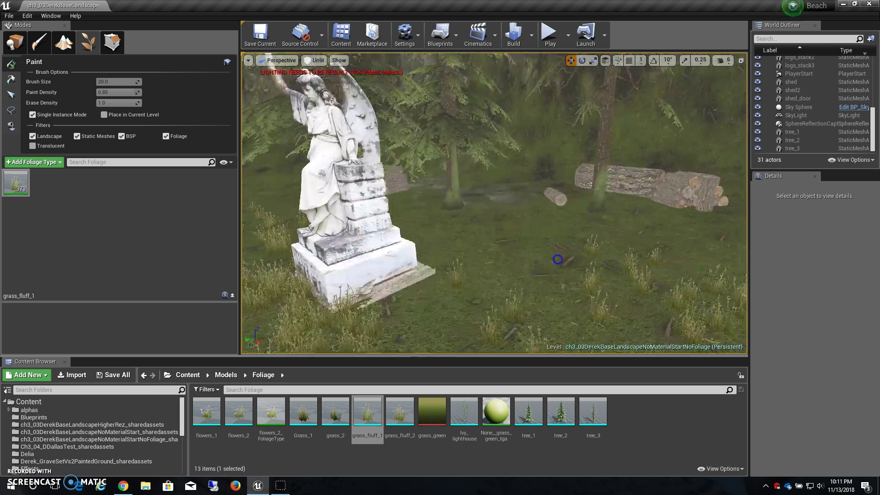
mouse_move(419, 304)
mouse_down()
mouse_move(387, 304)
mouse_move(507, 308)
mouse_up()
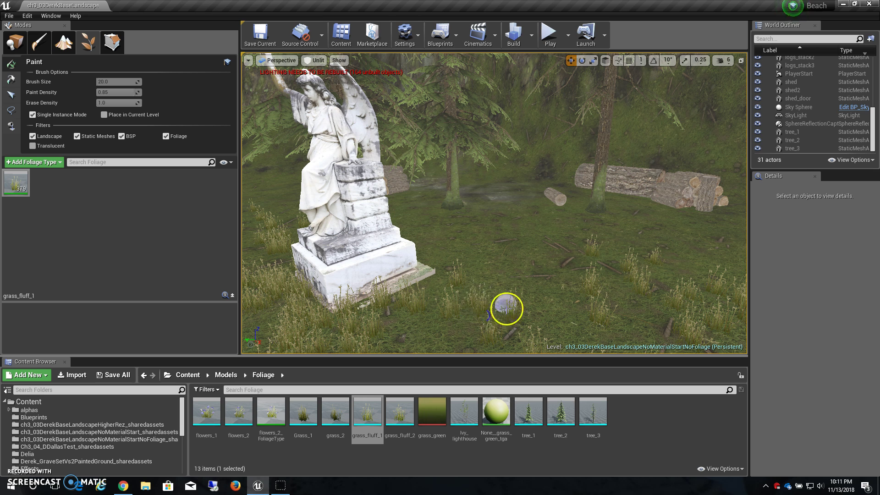
click(397, 307)
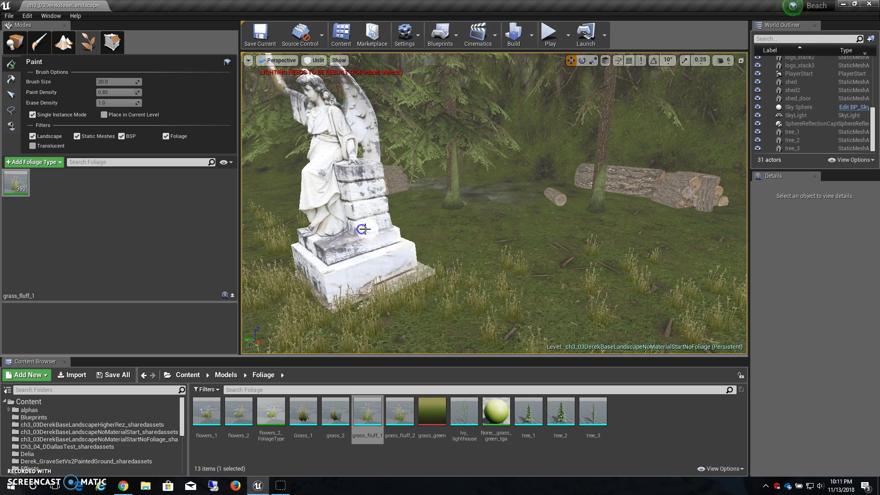
- Fill the ground between the statue and the neighbouring tree by the log stacks with single grass tufts
right_drag(413, 210, 470, 231)
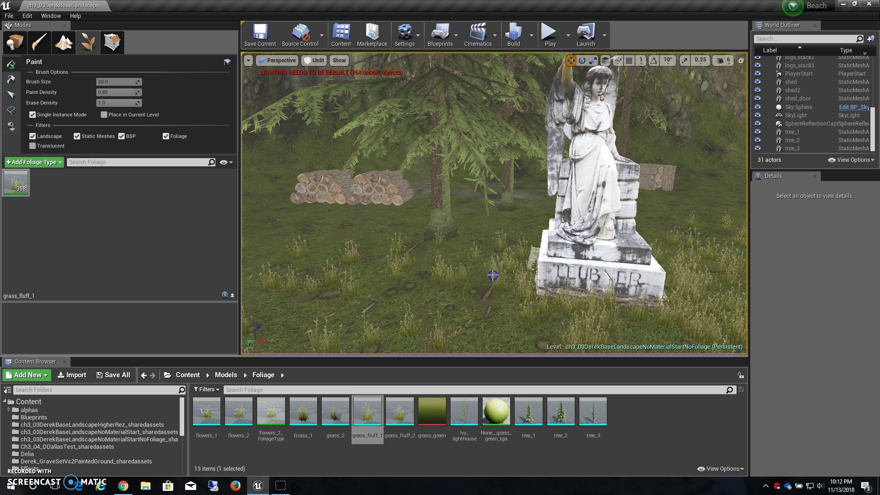
right_drag(535, 289, 534, 289)
click(440, 275)
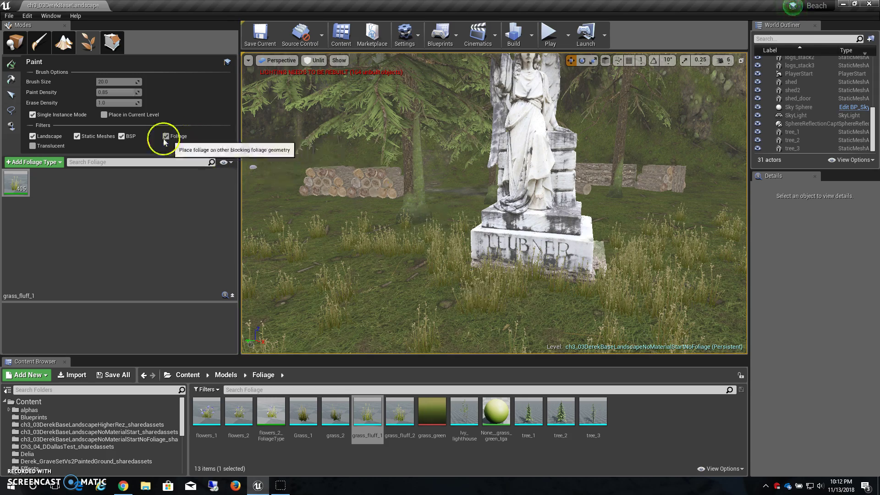
- Turn off Single Instance Mode and switch the grass_fluff_1 foliage type to inactive and back to active
mouse_move(534, 289)
right_down()
mouse_move(526, 295)
mouse_move(541, 291)
right_up()
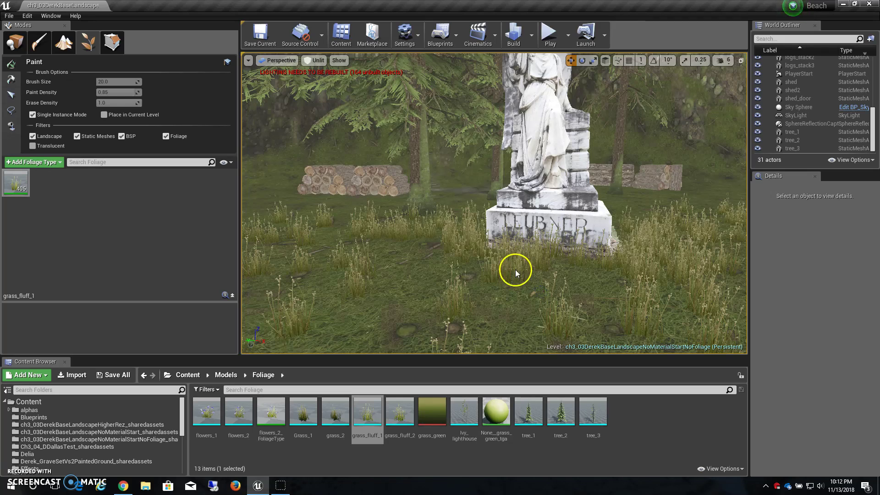
click(33, 115)
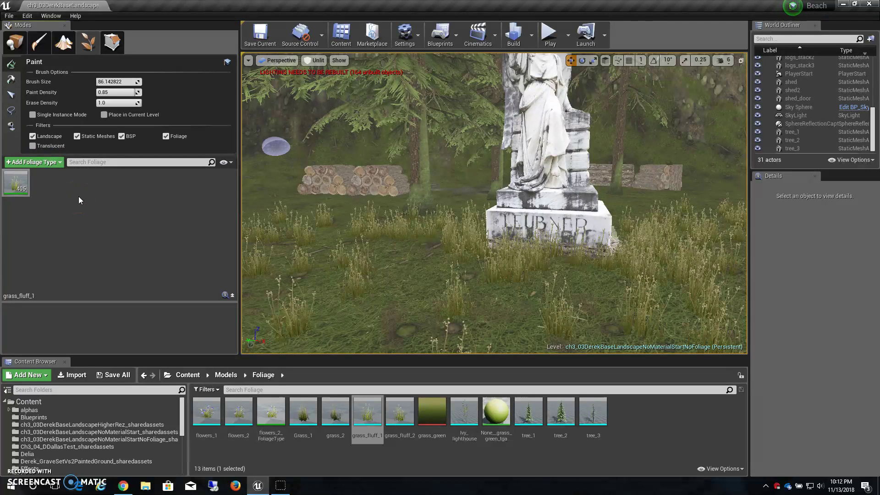
click(18, 184)
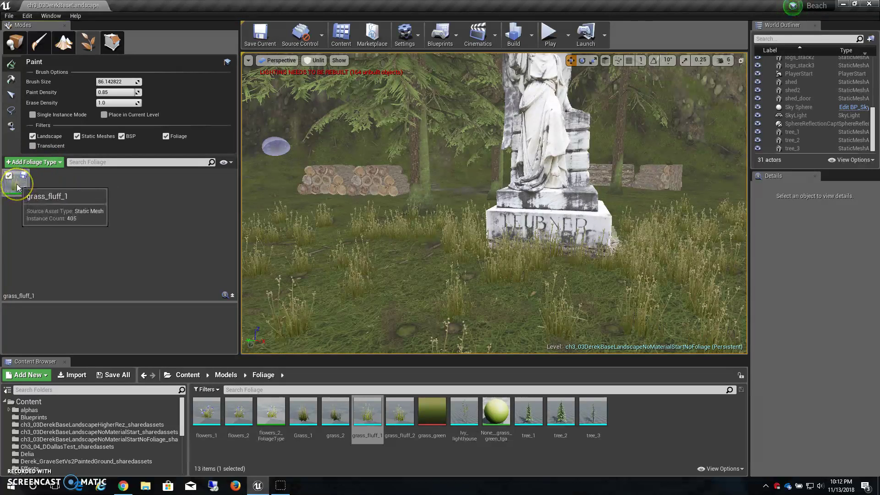
right_click(17, 183)
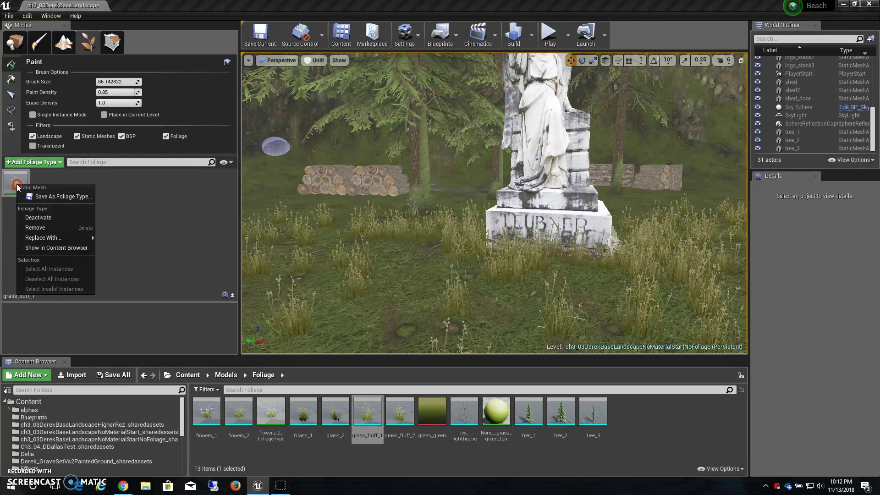
click(46, 218)
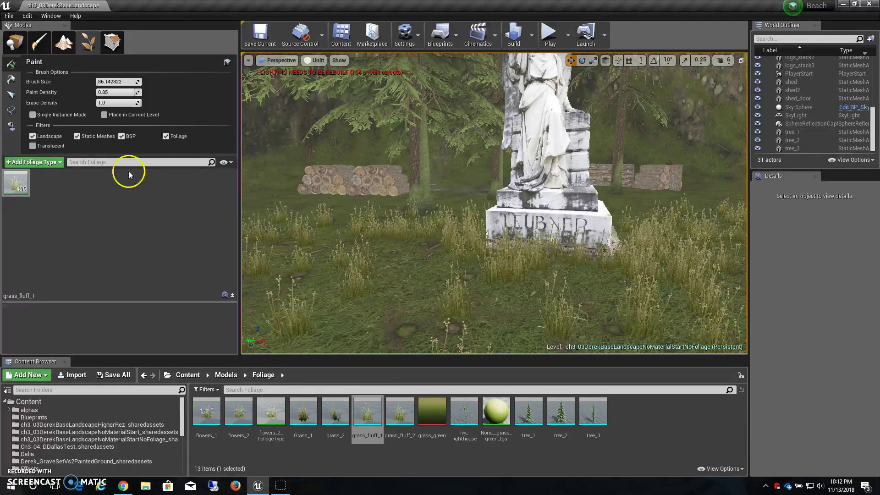
right_click(21, 188)
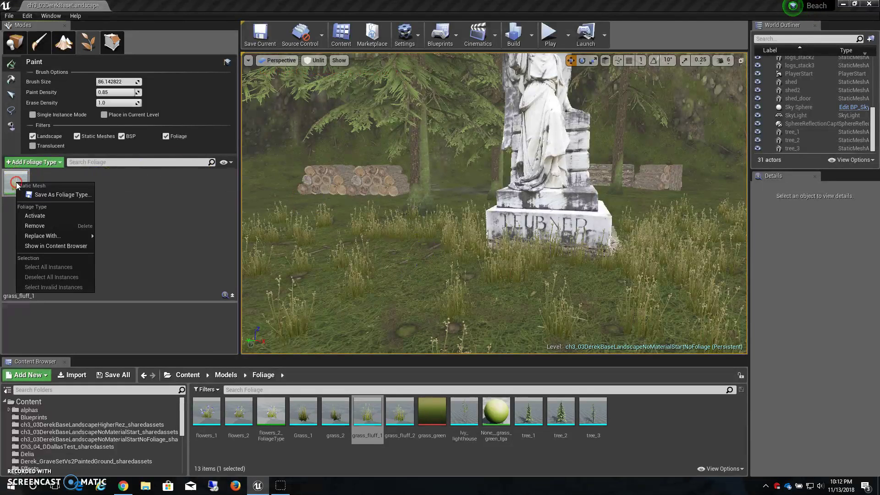
click(32, 214)
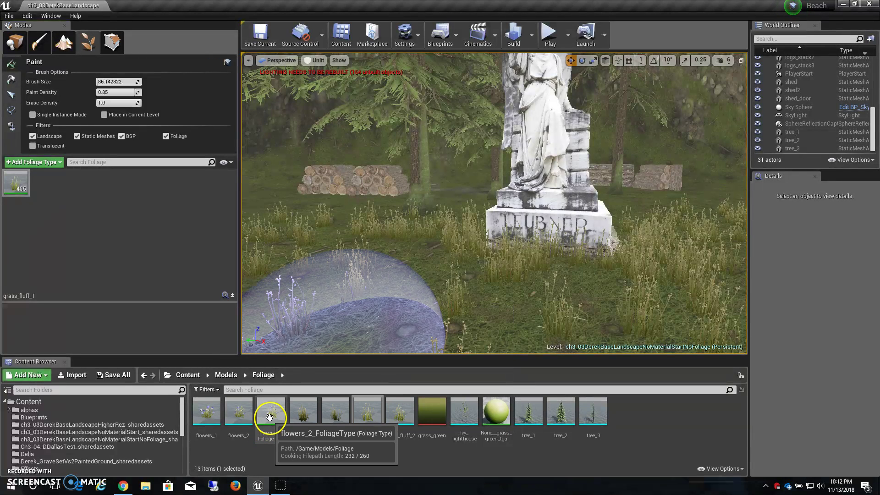
- Add flowers_2_FoliageType to the foliage palette and activate it for painting alongside grass_fluff_1
drag(272, 416, 144, 229)
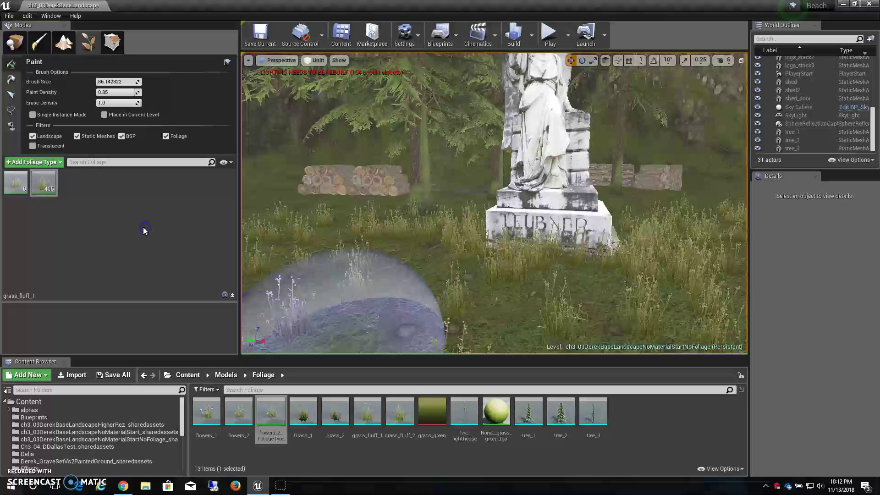
click(19, 185)
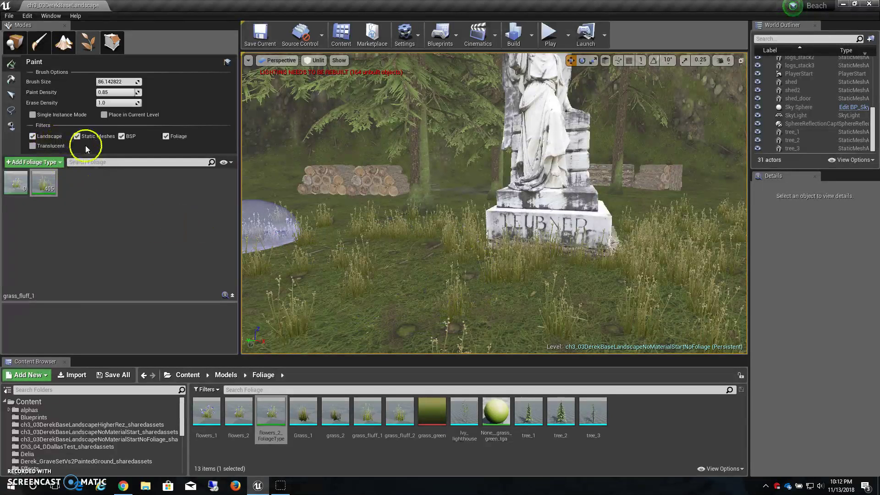
right_click(19, 184)
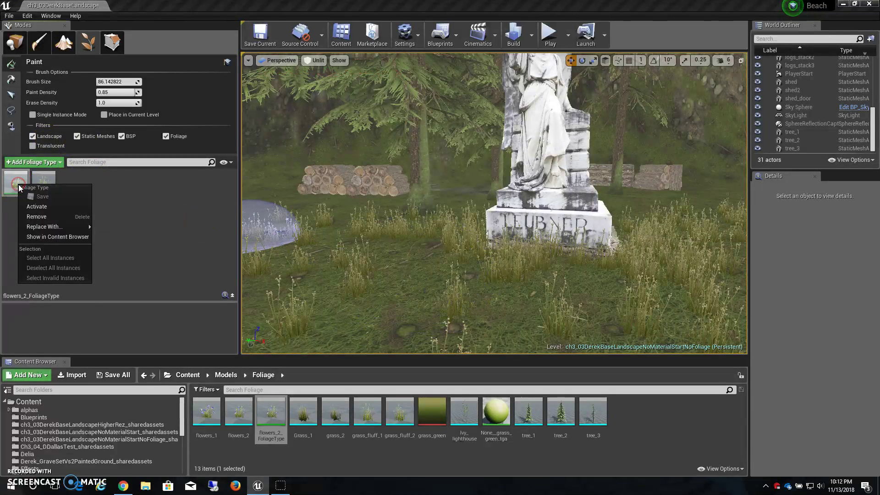
click(34, 206)
right_click(44, 183)
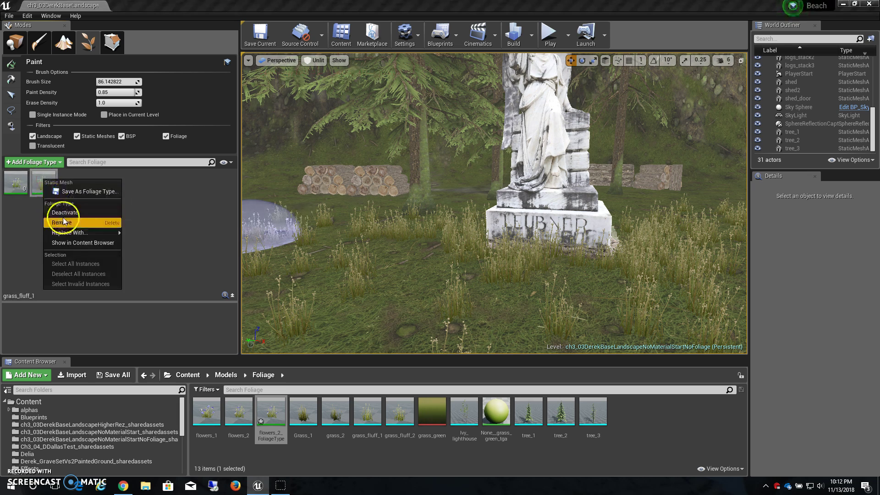
click(160, 219)
- Brush a mix of flowers and grass across the open ground in front of the statue and tree stump
scroll(390, 242, down, 5)
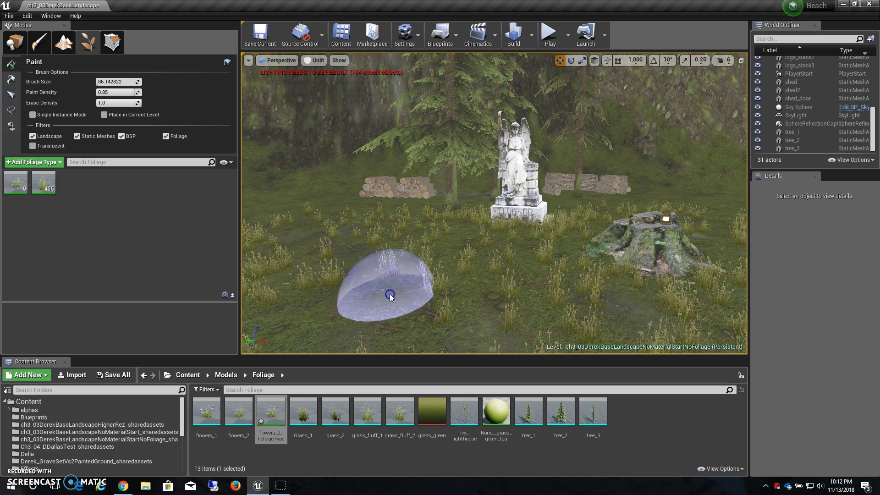
mouse_move(349, 314)
mouse_down()
mouse_move(417, 306)
mouse_move(314, 284)
mouse_move(458, 301)
mouse_move(467, 271)
mouse_move(463, 286)
mouse_up()
mouse_move(463, 287)
middle_down()
mouse_move(430, 276)
mouse_move(462, 275)
middle_up()
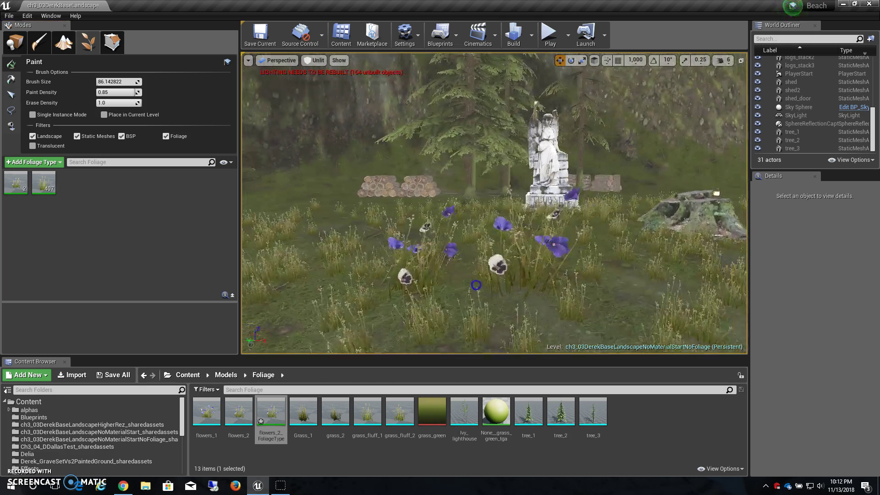
scroll(461, 276, down, 4)
mouse_move(571, 275)
mouse_down()
mouse_move(608, 280)
mouse_move(487, 298)
mouse_move(425, 287)
mouse_move(362, 256)
mouse_up()
- Set the paint density to 1.0 and brush more flowers and grass towards the round log stacks
mouse_move(451, 265)
middle_down()
mouse_move(425, 267)
mouse_move(468, 268)
middle_up()
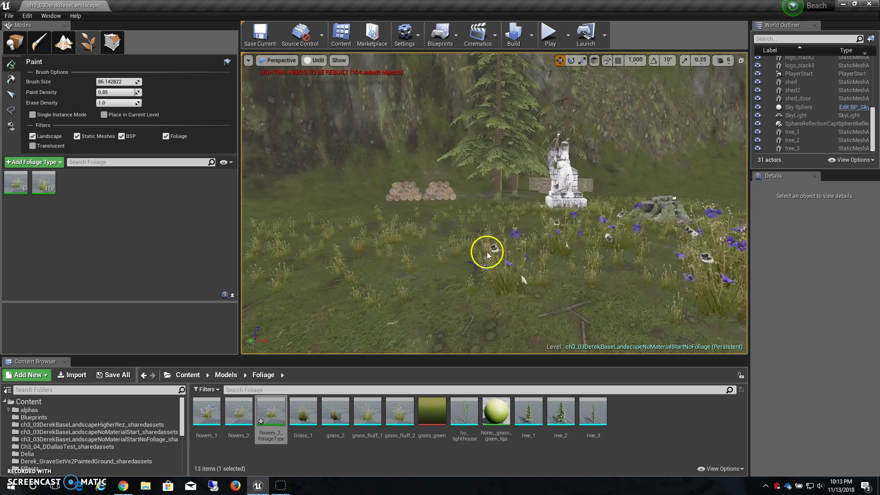
mouse_move(486, 255)
mouse_down()
mouse_move(456, 265)
mouse_move(448, 289)
mouse_move(413, 310)
mouse_move(430, 298)
mouse_move(432, 275)
mouse_up()
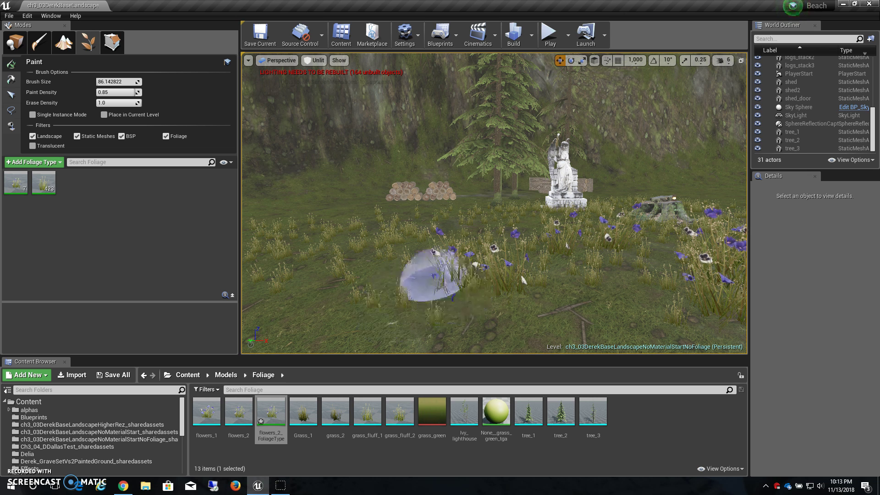
click(103, 93)
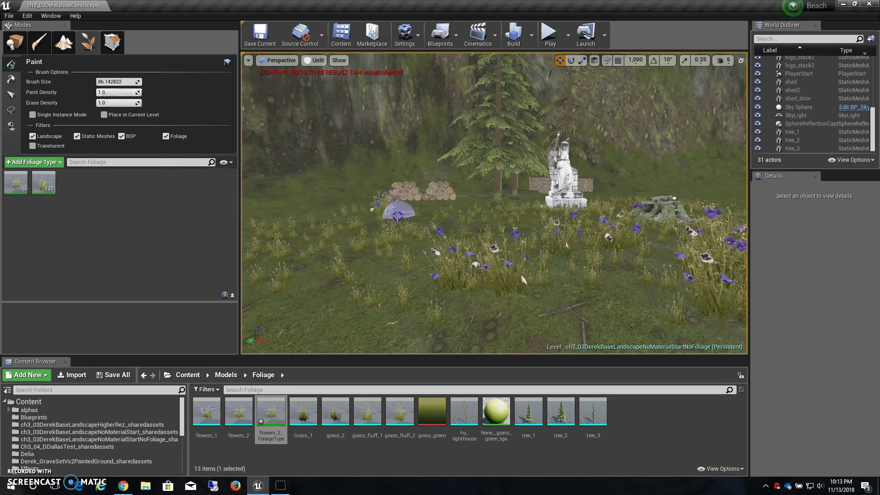
mouse_move(550, 230)
right_down()
mouse_move(525, 230)
mouse_move(552, 242)
right_up()
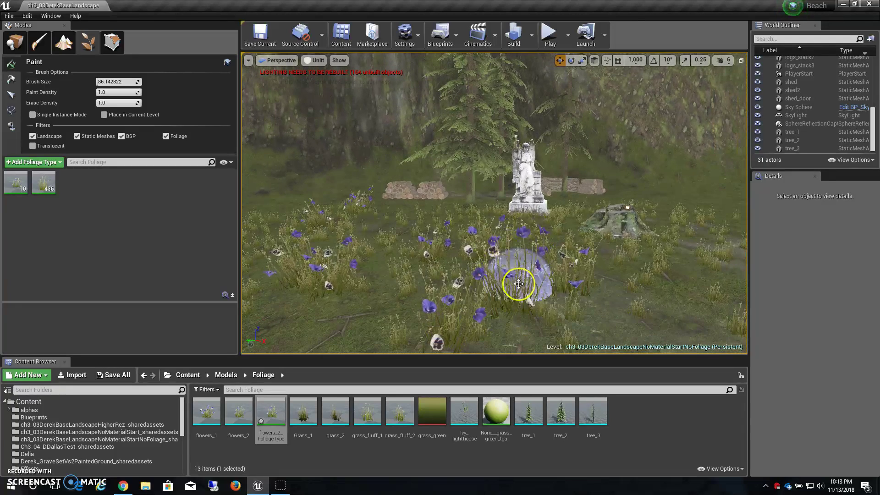
- Undo all the brush strokes of mixed flowers and grass
key(ctrl+z)
key(ctrl+z)
key(ctrl+z)
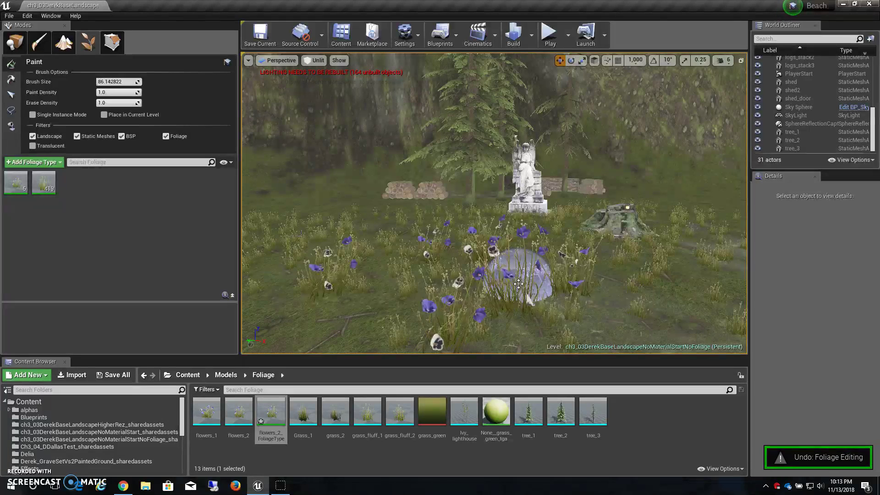
key(ctrl+z)
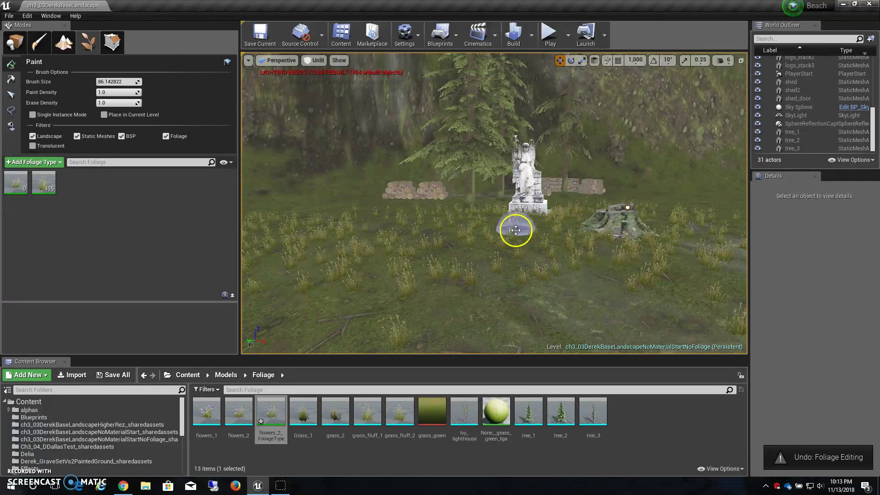
- Deactivate flowers_2_FoliageType and turn Single Instance Mode back on for work near the pedestal
scroll(516, 232, up, 3)
right_click(17, 186)
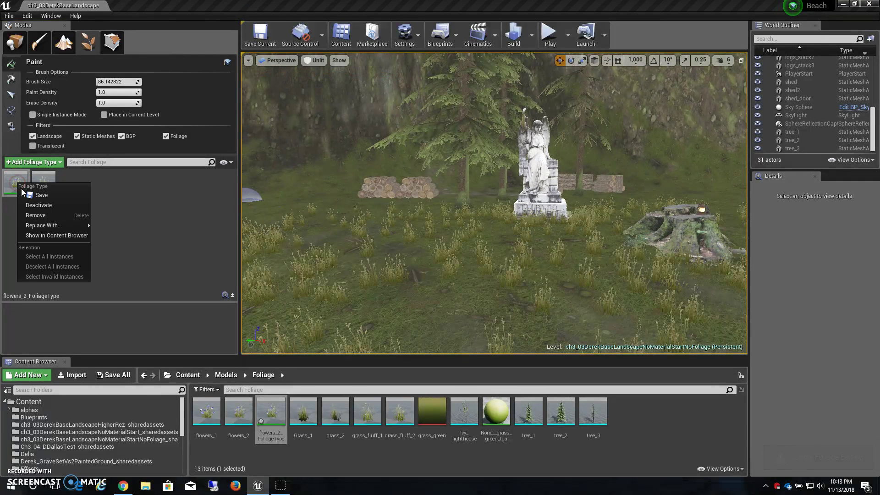
click(37, 205)
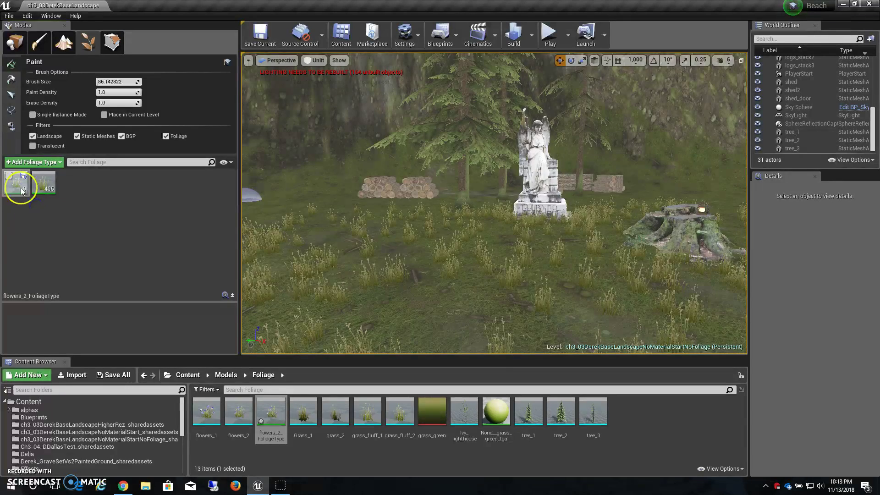
scroll(523, 252, up, 3)
scroll(524, 253, up, 2)
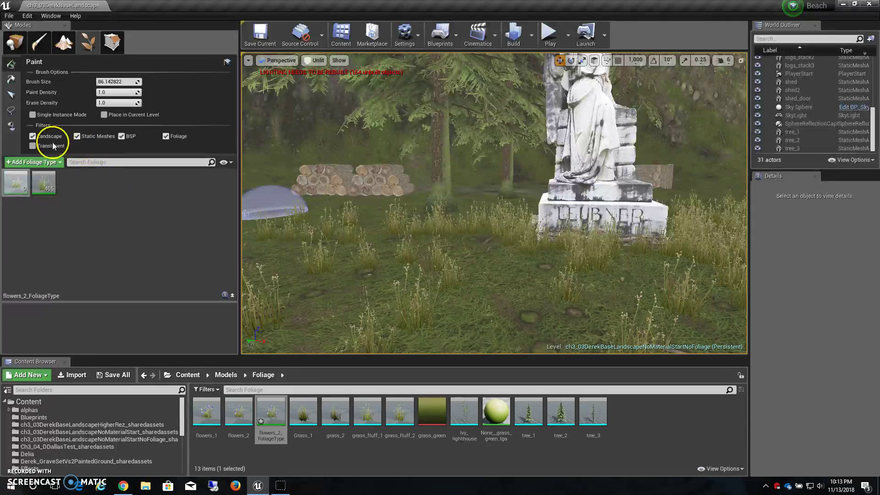
click(41, 119)
- Place single grass_fluff_1 tufts on the ground at the foot of the inscribed pedestal
click(51, 180)
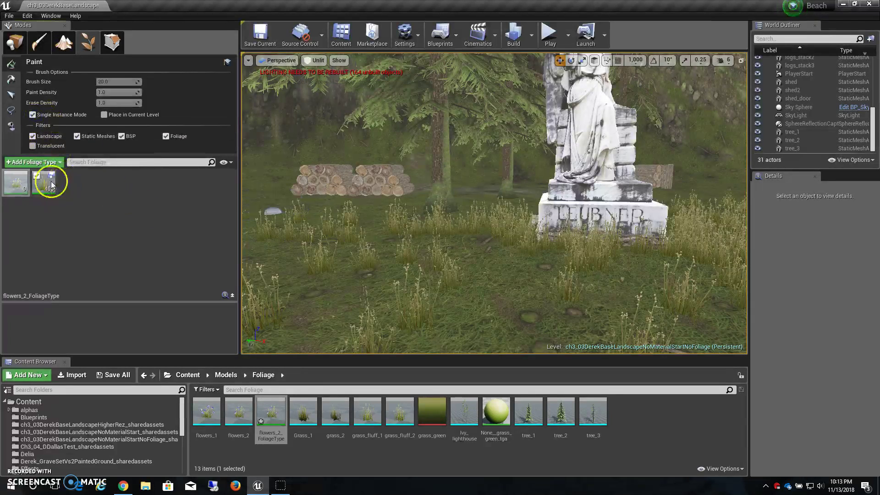
right_click(48, 185)
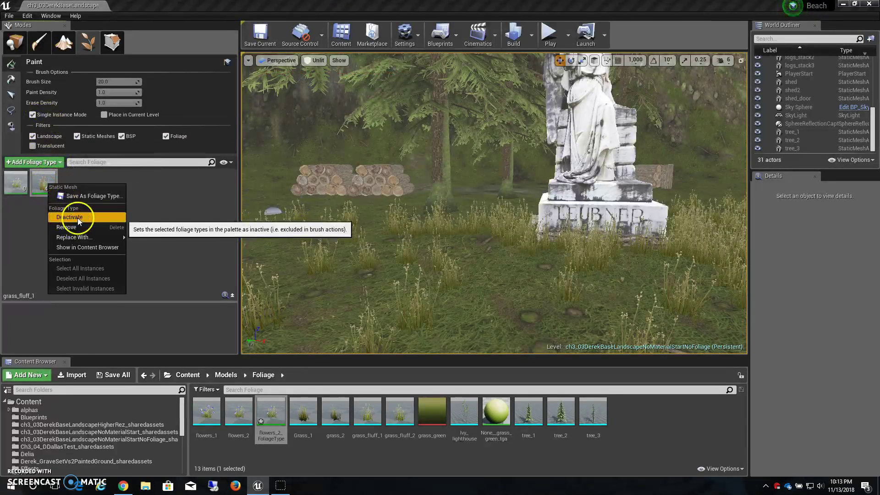
click(548, 246)
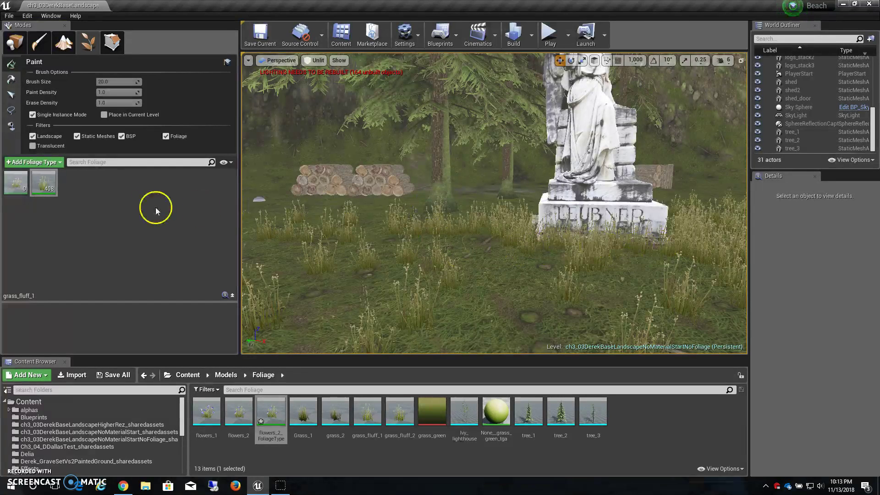
- Activate flowers_2_FoliageType and deactivate grass_fluff_1 so that only flowers are placed
right_click(18, 189)
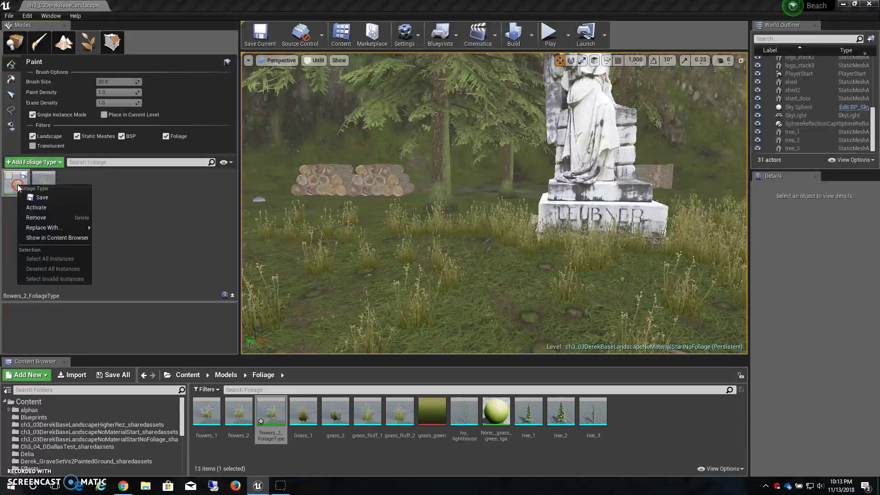
click(31, 208)
right_click(41, 185)
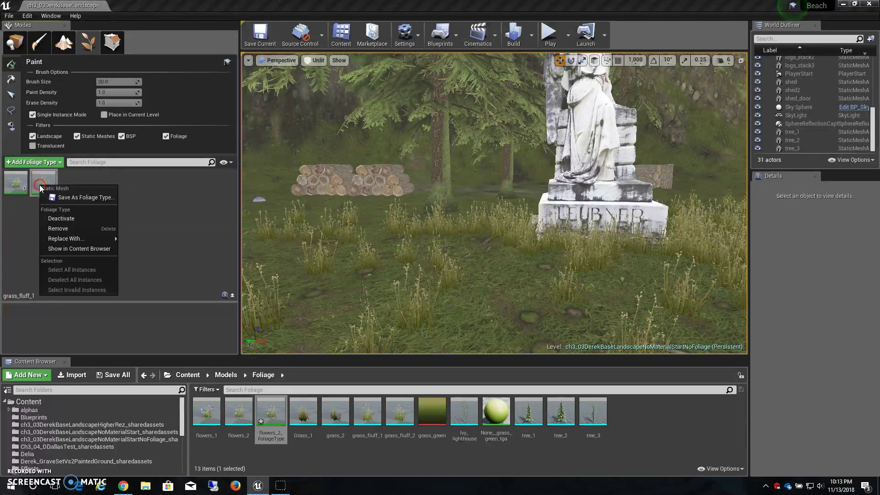
click(65, 218)
- Place a single flower clump at each front corner of the statue's pedestal
click(569, 248)
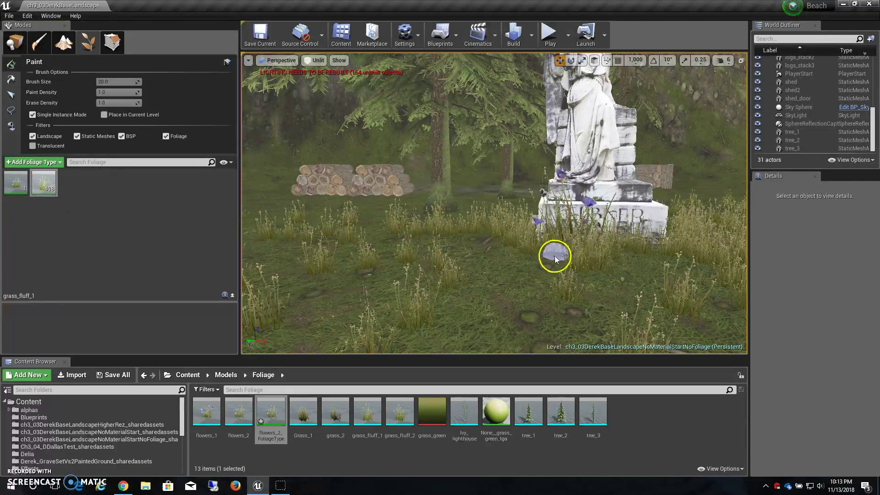
right_drag(611, 252, 596, 252)
key(d)
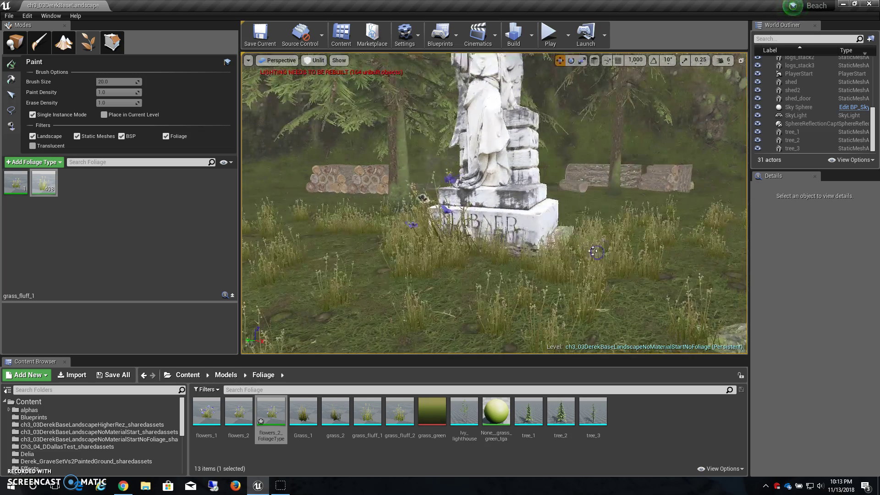
click(571, 256)
- Place single flower clumps on both sides of the mossy tree stump
scroll(549, 257, down, 10)
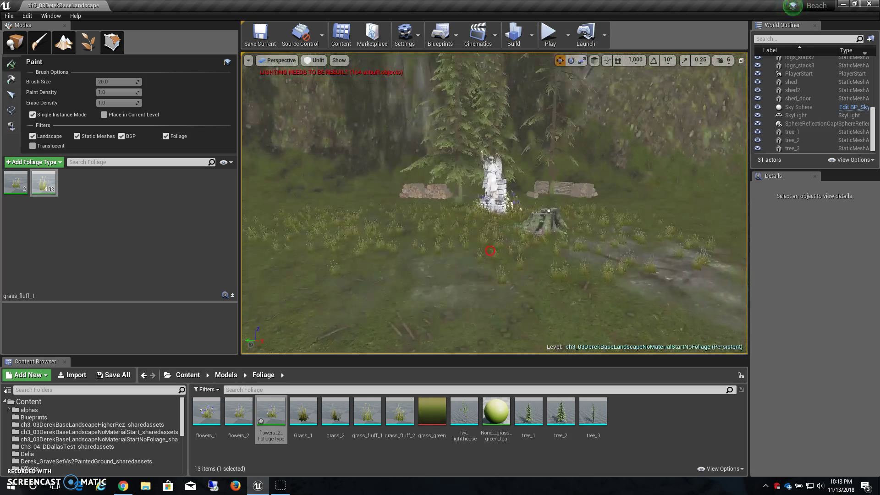
scroll(559, 261, up, 5)
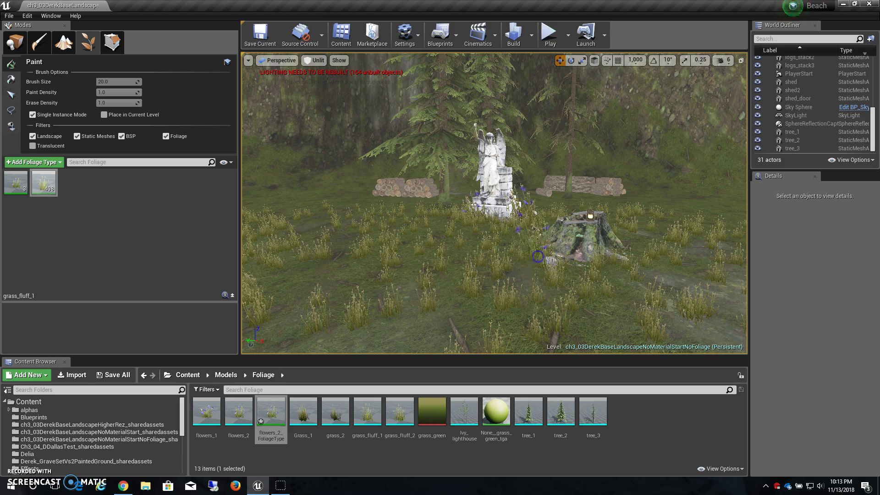
key(a)
right_drag(657, 266, 672, 269)
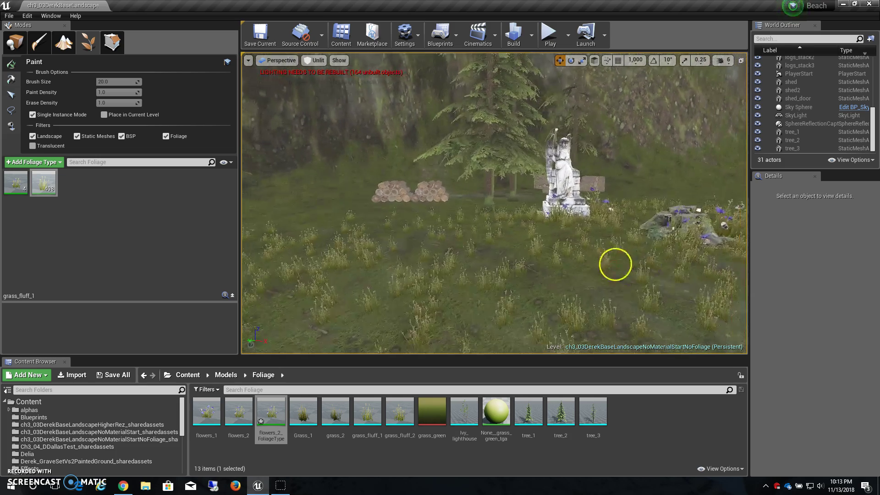
- Add a flower clump beside the pedestal on the side of the round log stacks, checking the arrangement from several angles
scroll(606, 264, down, 5)
scroll(618, 266, up, 9)
key(d)
right_drag(604, 262, 579, 262)
scroll(596, 261, up, 8)
scroll(609, 260, down, 4)
click(611, 258)
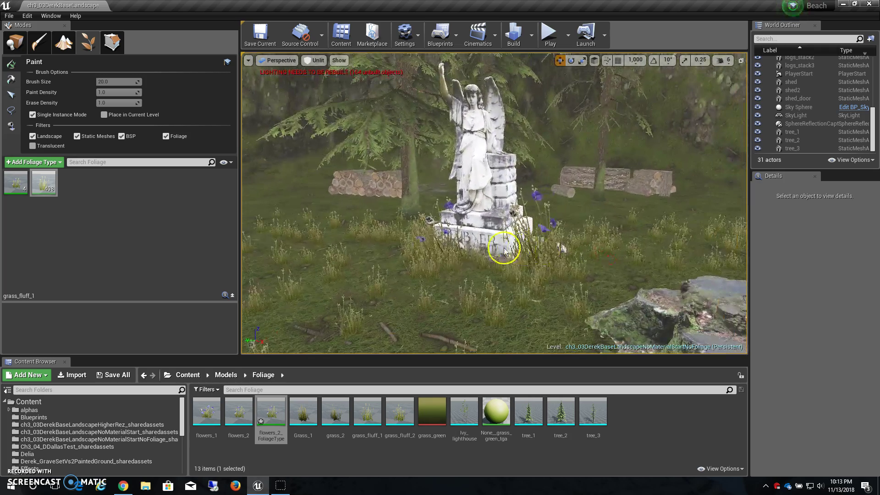
key(a)
mouse_move(453, 268)
right_down()
mouse_move(465, 257)
mouse_move(441, 260)
right_up()
key(d)
scroll(412, 260, down, 9)
scroll(419, 265, up, 5)
key(d)
key(a)
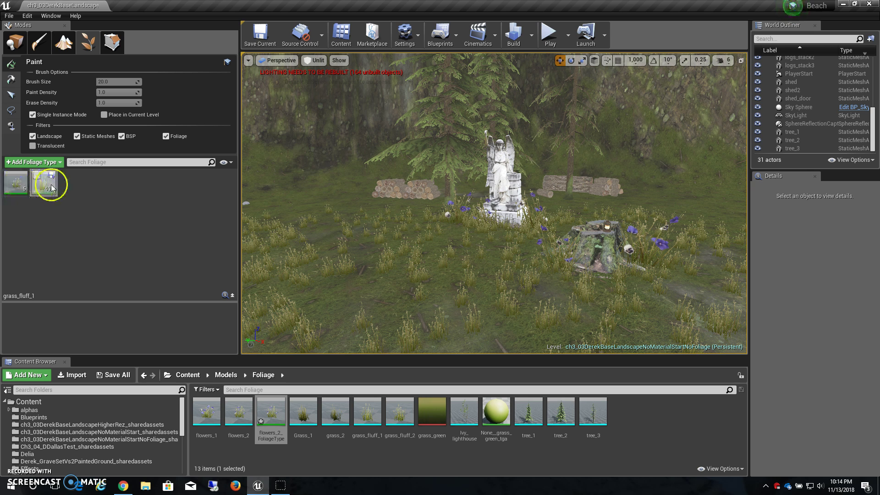
- Turn off Single Instance Mode for the foliage Paint tool so that the brush size can be adjusted
right_click(25, 189)
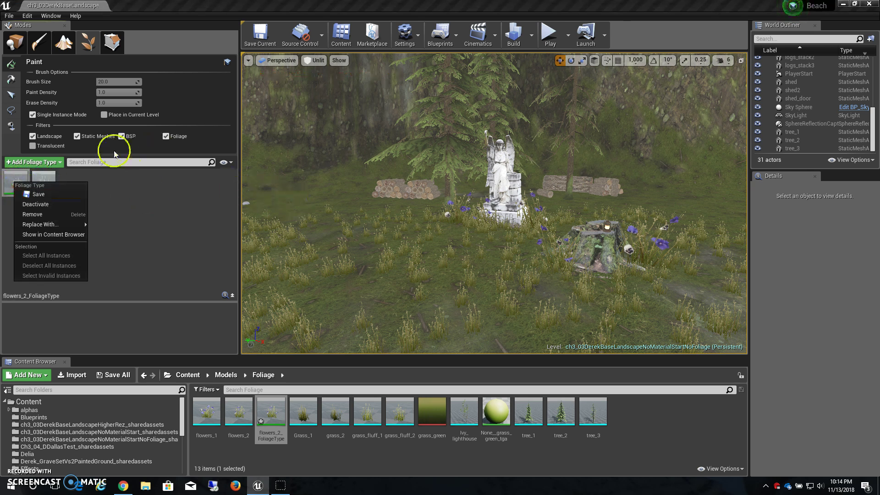
click(103, 83)
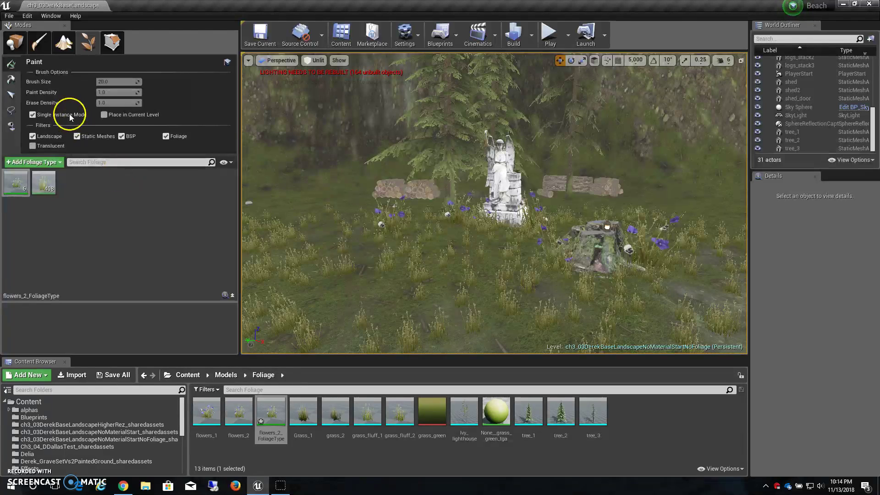
click(102, 83)
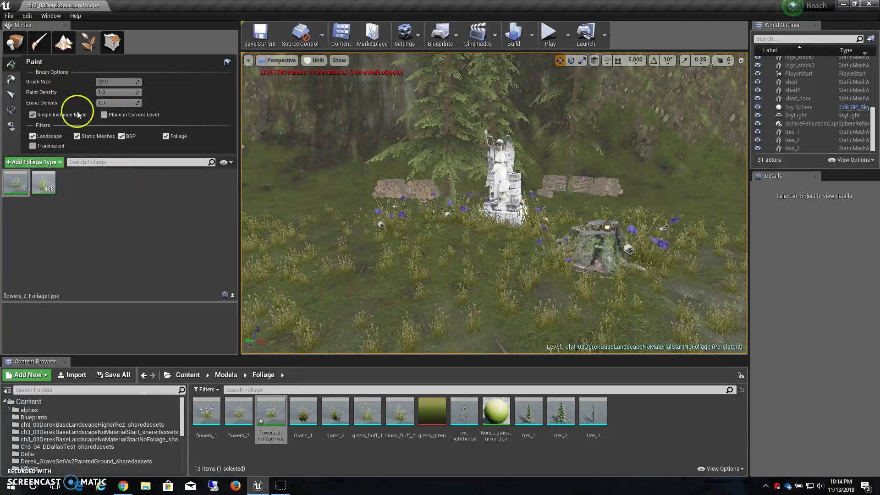
click(33, 114)
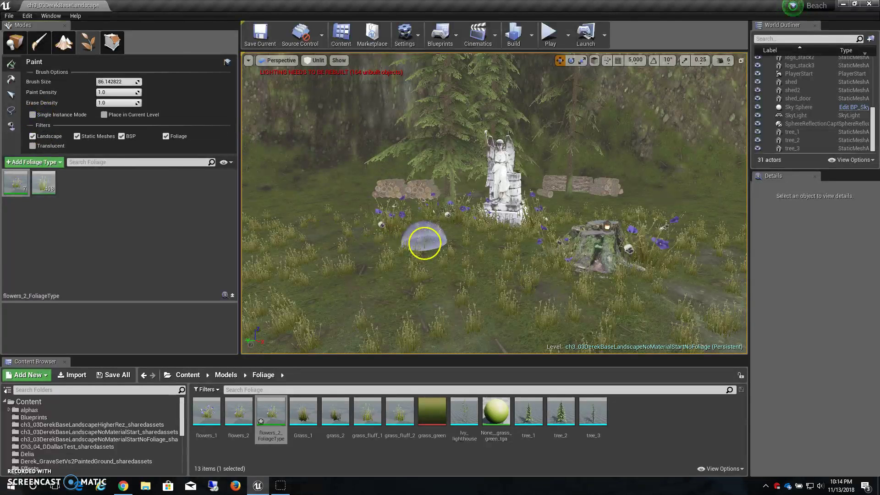
- Enlarge the foliage brush to about 286 and paint flower clumps across the grass between the round log stacks and the statue
key(bracketright)
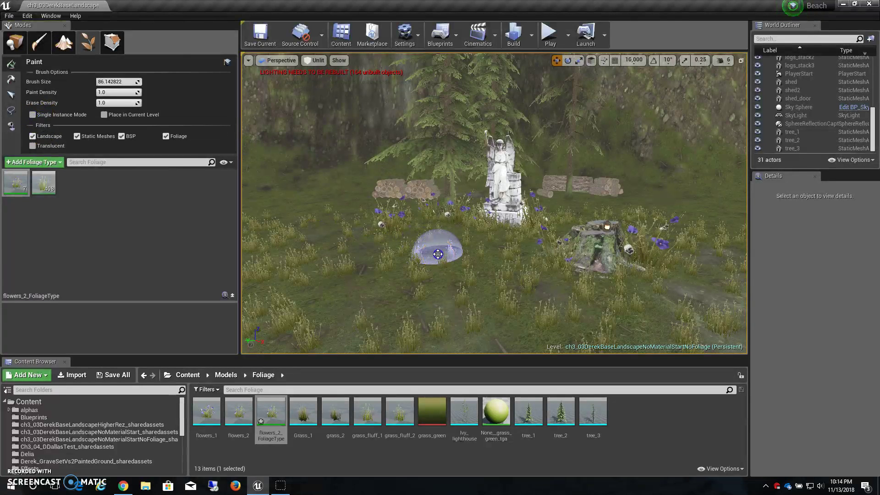
key(bracketright)
key(bracketright)
click(339, 220)
drag(341, 219, 463, 216)
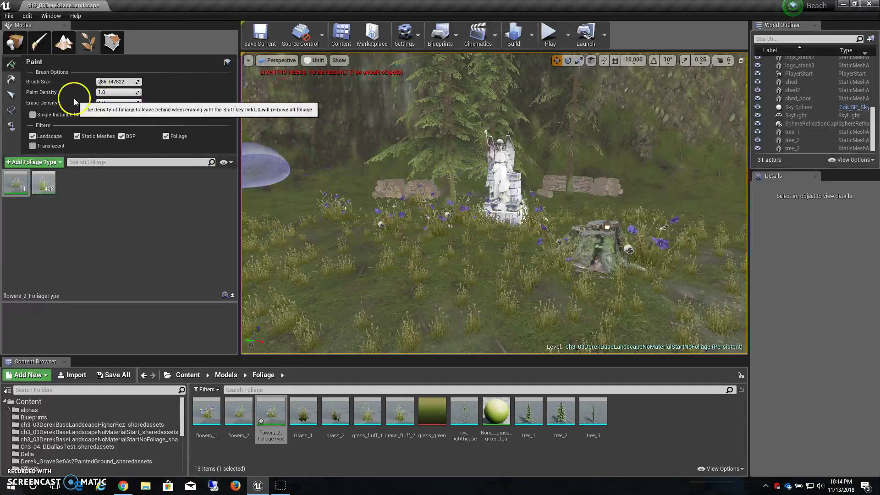
click(113, 94)
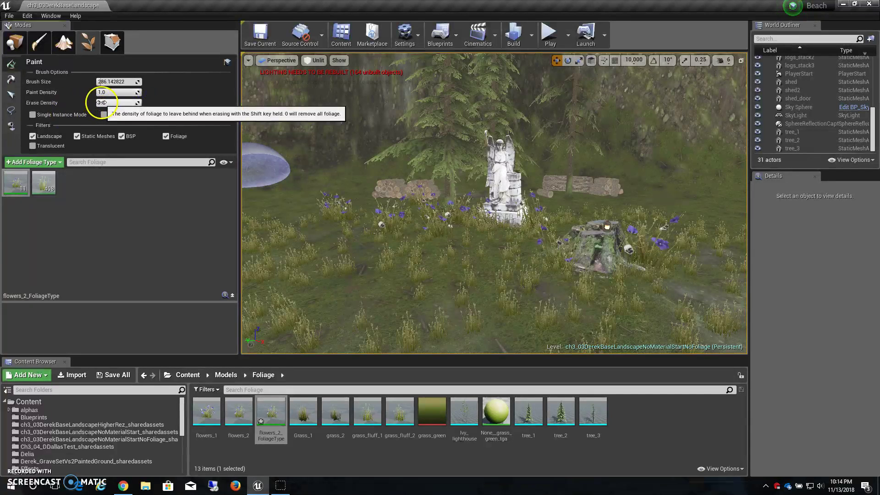
- Lasso-select the flower clumps beside the statue and activate grass_fluff_1 so that grass can be lassoed too
click(11, 111)
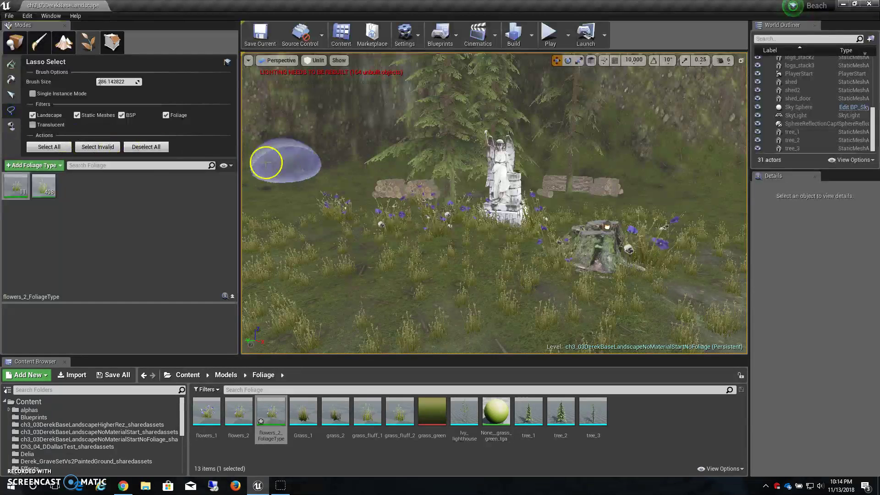
mouse_move(339, 216)
mouse_down()
mouse_move(386, 236)
mouse_move(422, 225)
mouse_up()
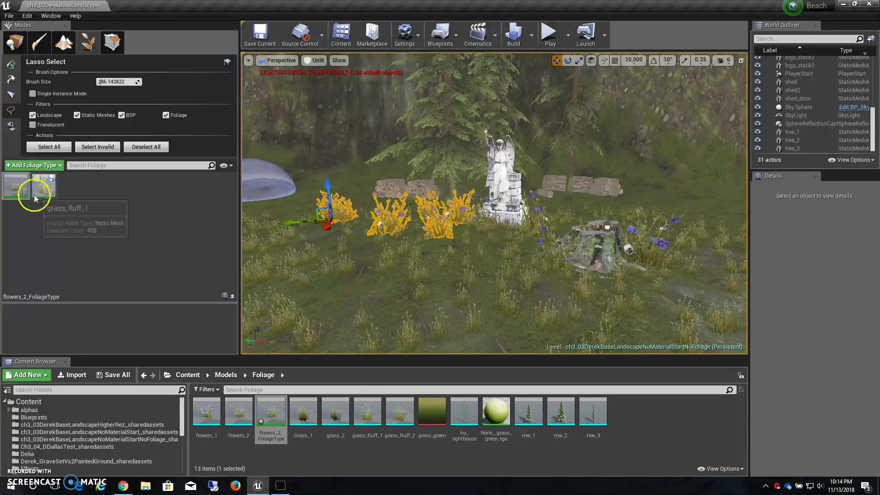
right_click(21, 189)
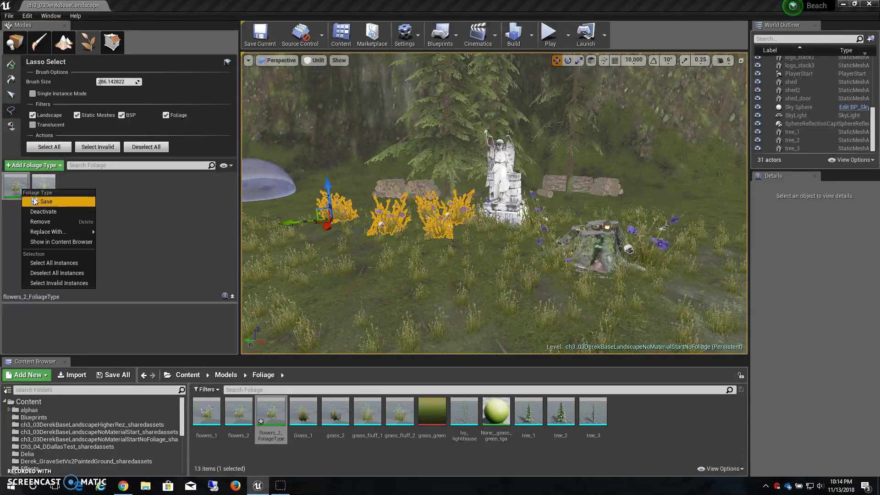
click(42, 212)
right_click(43, 181)
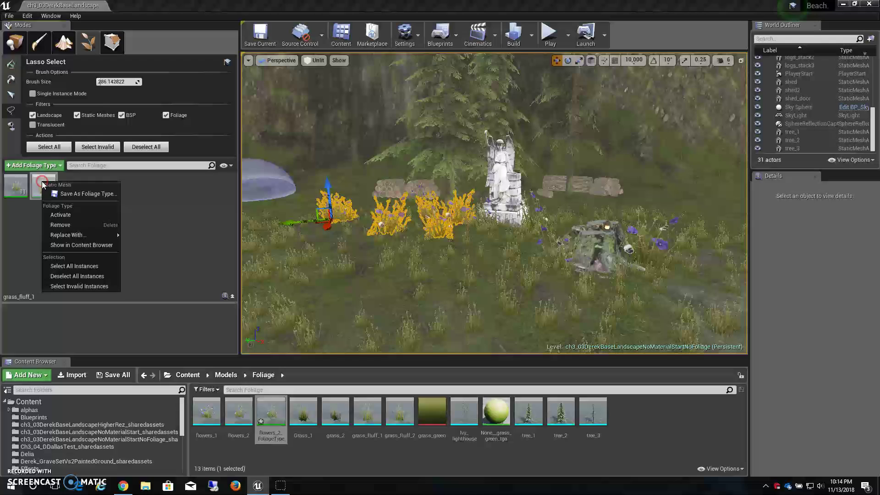
click(61, 214)
- Lasso-select the grass and flowers in front of the statue and delete the selected foliage
mouse_move(432, 248)
mouse_down()
mouse_move(482, 270)
mouse_move(343, 243)
mouse_move(439, 258)
mouse_up()
scroll(433, 256, down, 5)
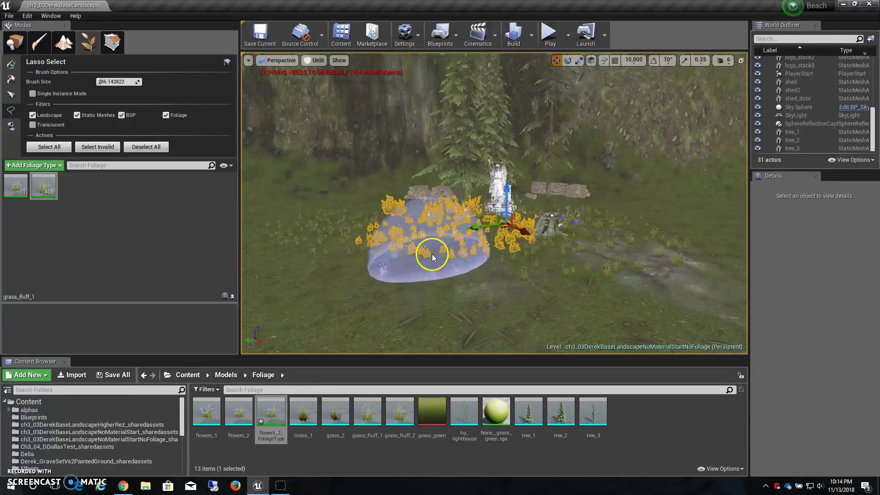
drag(464, 266, 488, 271)
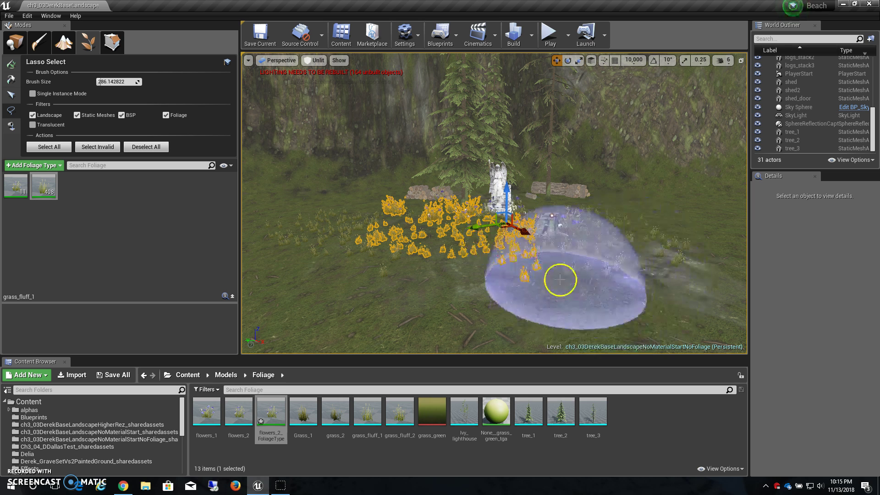
key(Delete)
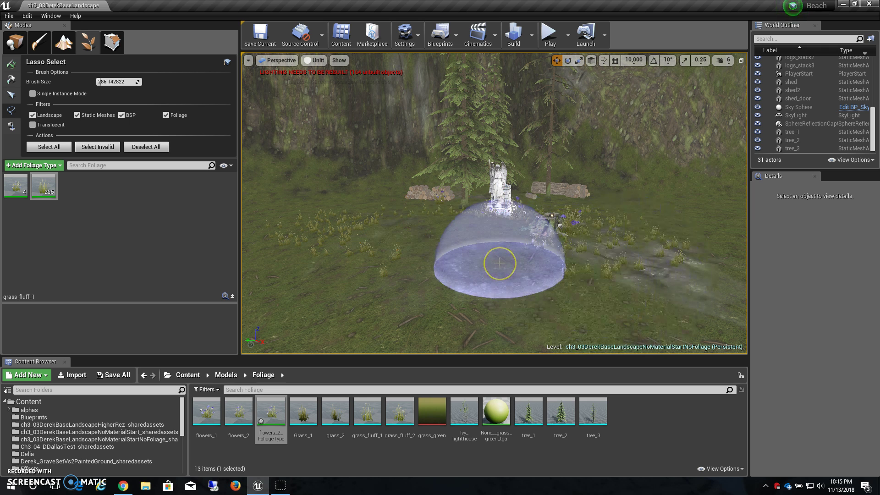
- Undo the foliage deletion and the preceding lasso selections
key(ctrl+z)
key(ctrl+z)
key(ctrl+z)
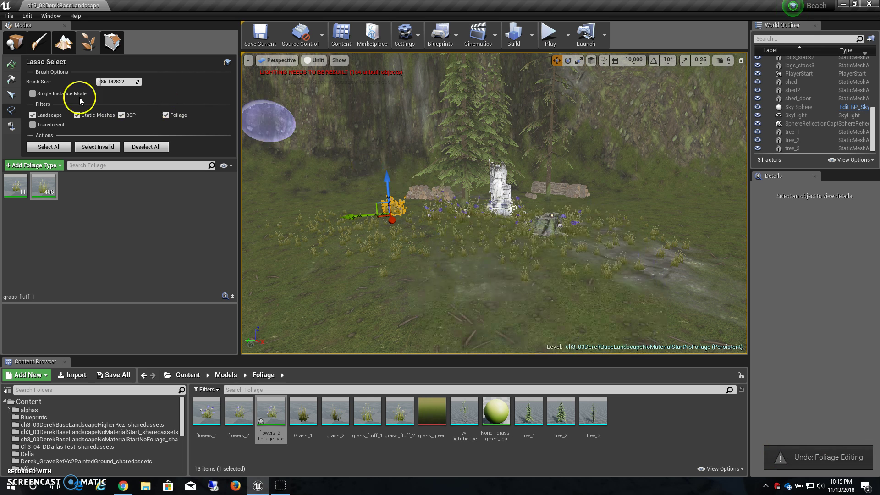
- Add tree_1 as a foliage type and deactivate flowers_2_FoliageType and grass_fluff_1, leaving only tree_1 active
click(143, 188)
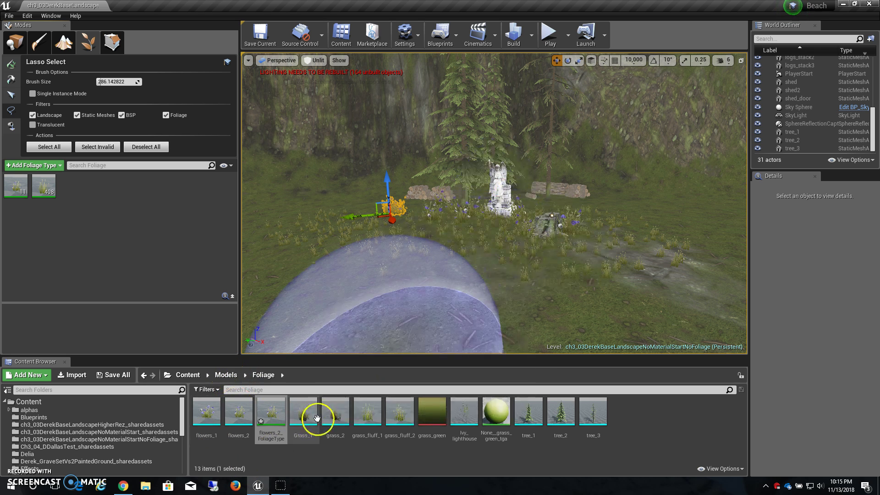
click(530, 417)
drag(529, 417, 101, 226)
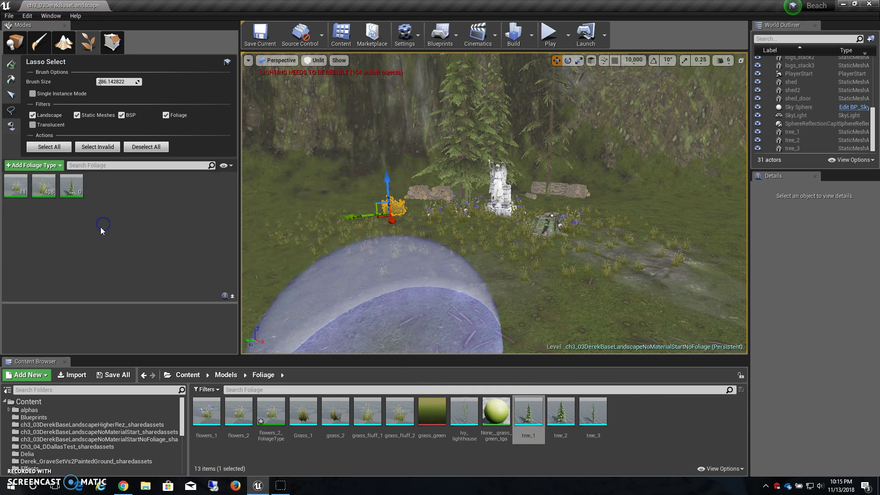
right_click(43, 187)
click(14, 188)
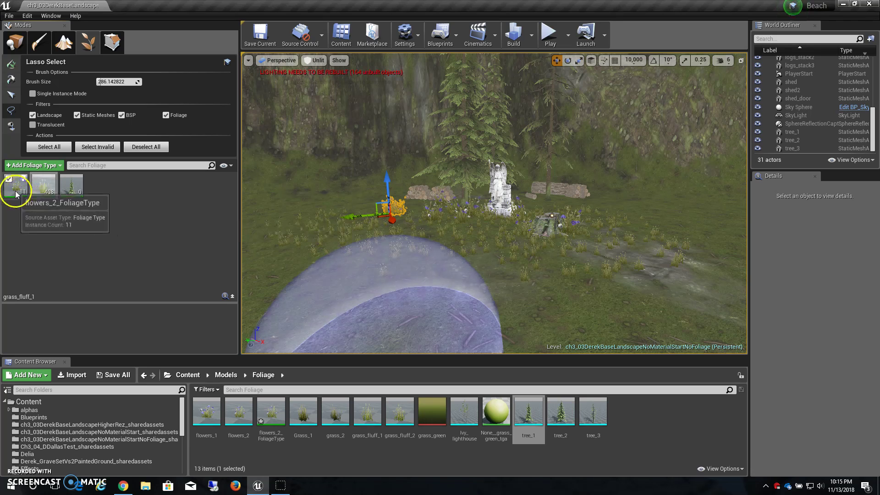
right_click(16, 188)
click(37, 210)
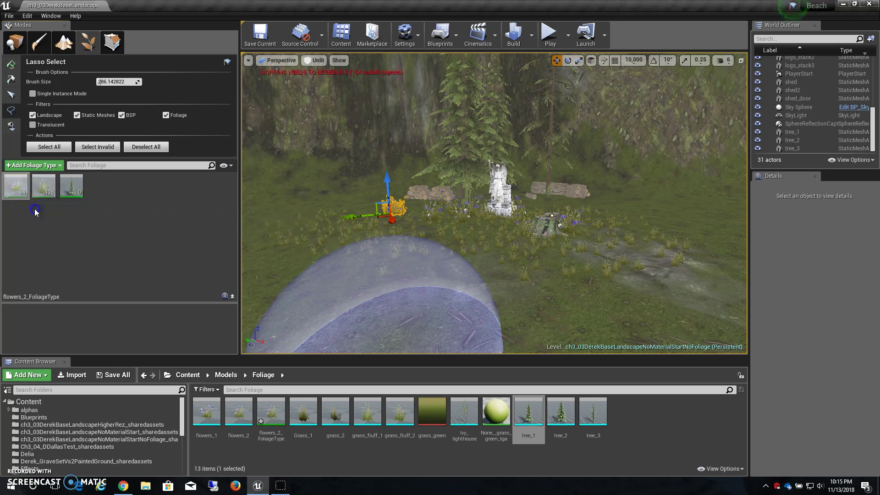
click(71, 185)
- Clear the remaining flower clump selection with the Select tool and return to the foliage Paint tool
mouse_move(604, 197)
mouse_down()
mouse_move(639, 226)
mouse_move(634, 212)
mouse_move(630, 218)
mouse_up()
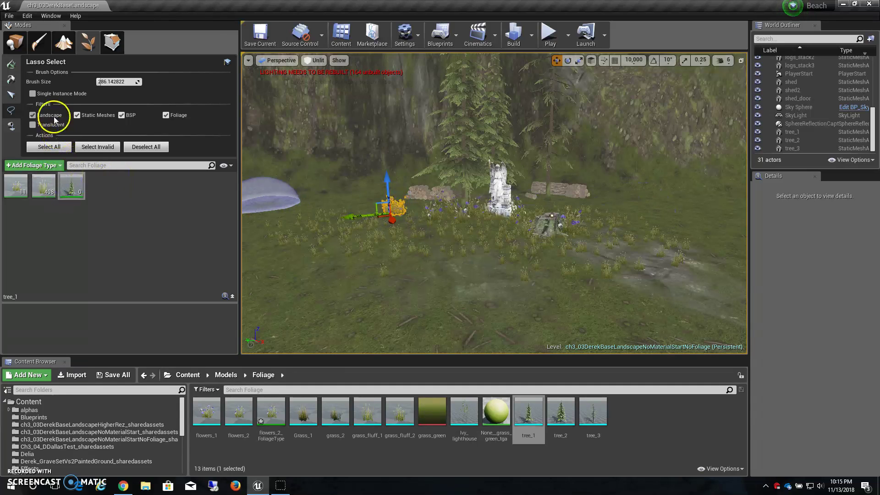
right_click(73, 189)
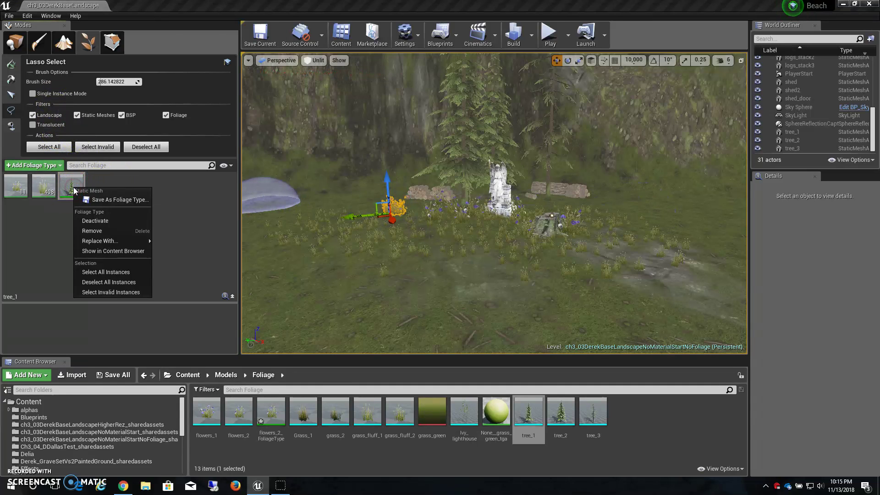
click(176, 233)
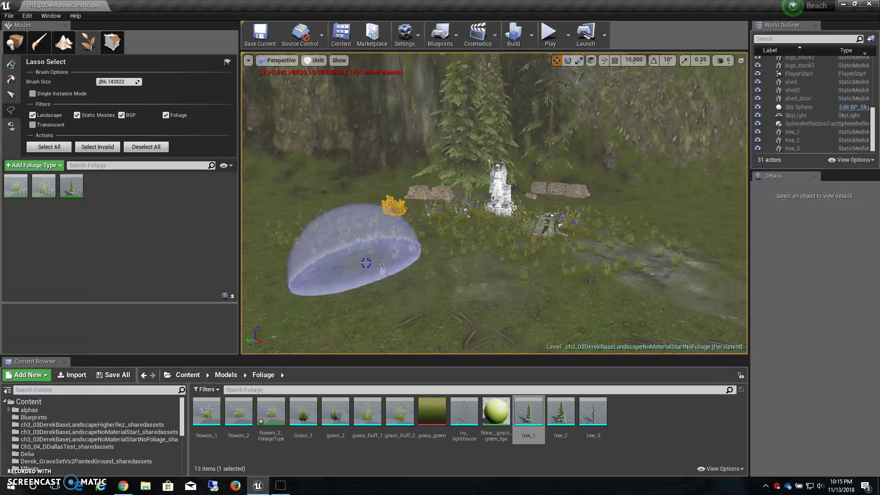
drag(353, 216, 393, 212)
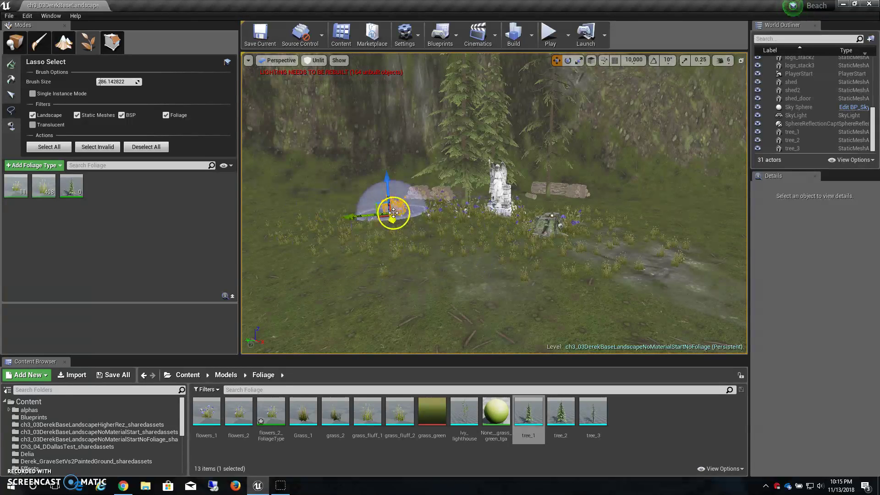
click(9, 96)
click(402, 221)
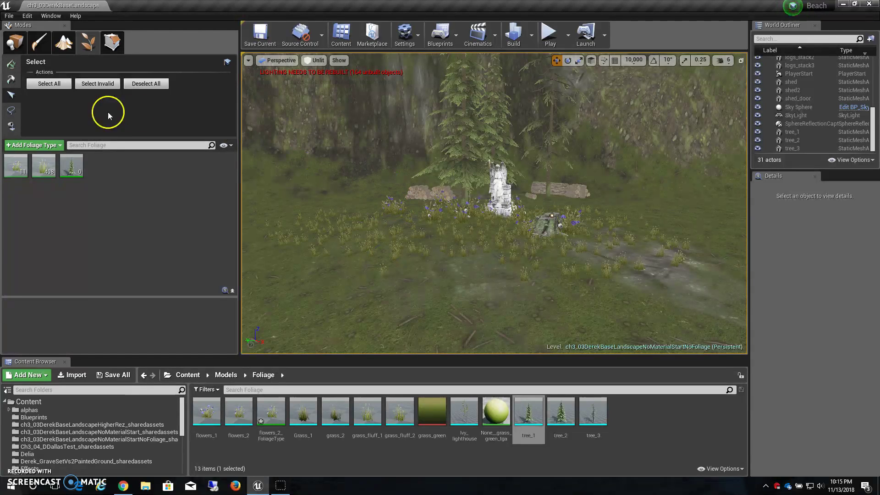
click(11, 65)
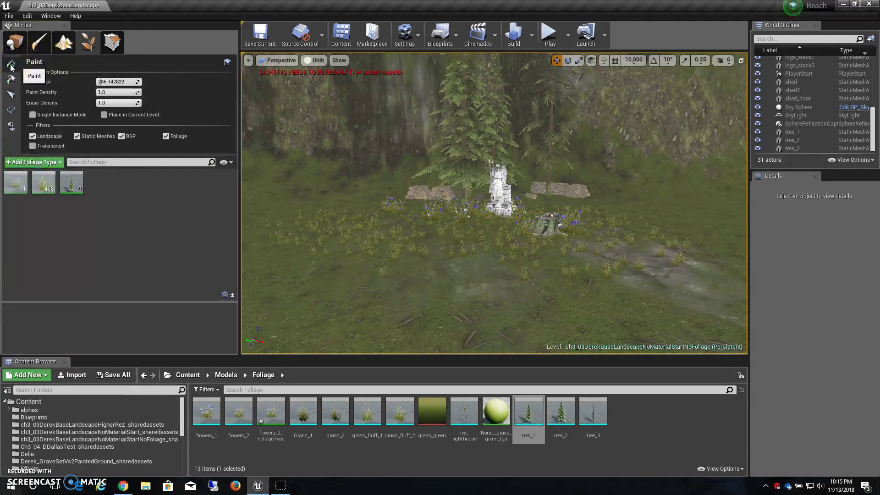
- Try painting a cluster of tree_1 trees over the grass beside the statue with Paint Density 1.0
click(70, 181)
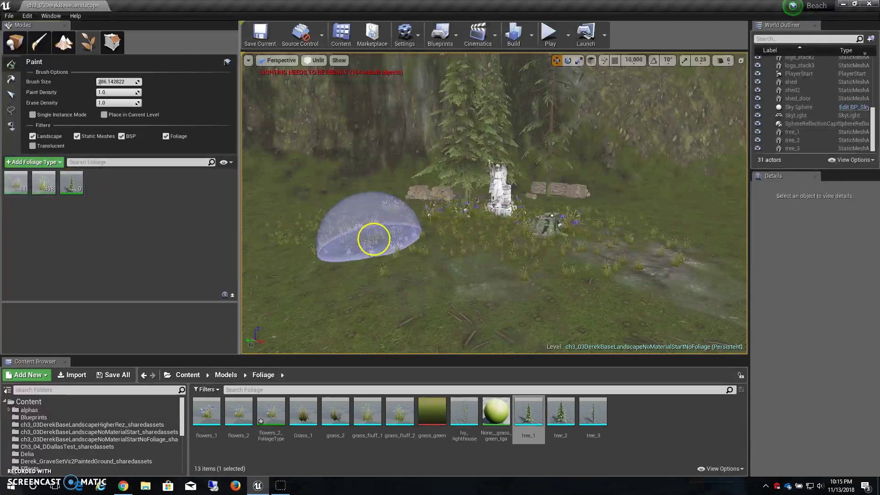
click(404, 232)
scroll(461, 232, down, 5)
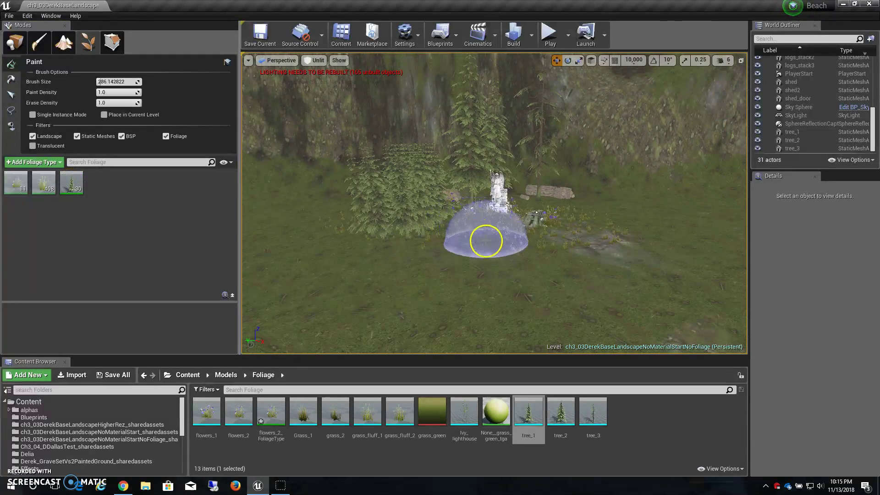
- Undo the tree cluster beside the statue and set the Paint Density to 0.39
right_drag(495, 257, 496, 259)
key(ctrl+z)
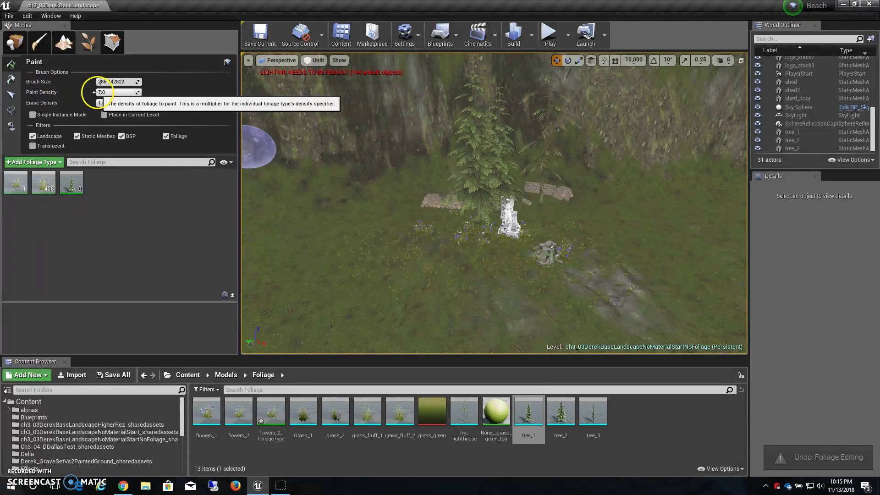
drag(95, 93, 95, 94)
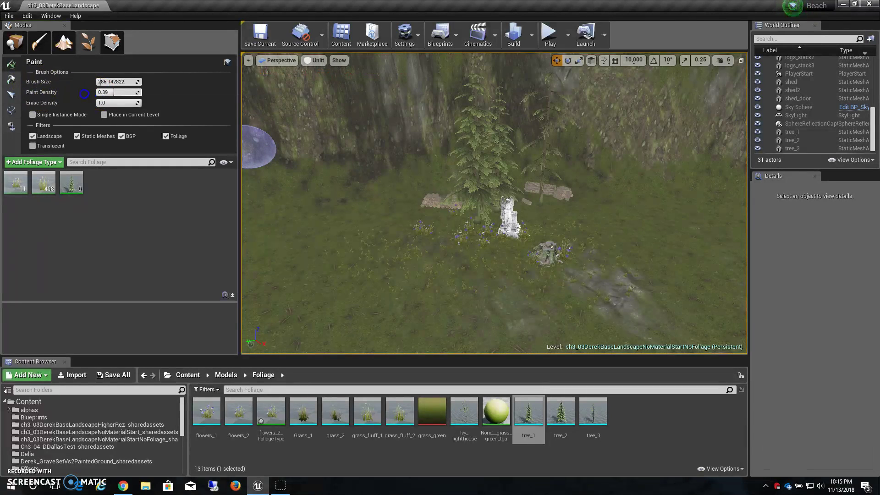
- Paint bands of tree_1 trees along the back and sides of the clearing around the statue
mouse_move(388, 151)
mouse_down()
mouse_move(418, 169)
mouse_move(299, 190)
mouse_move(439, 187)
mouse_move(383, 157)
mouse_move(304, 186)
mouse_up()
click(381, 162)
drag(375, 161, 503, 182)
alt+drag(503, 183, 634, 185)
mouse_move(537, 194)
mouse_down()
mouse_move(602, 197)
mouse_move(614, 183)
mouse_up()
drag(650, 137, 667, 194)
alt+drag(591, 198, 531, 202)
click(644, 237)
mouse_move(644, 238)
mouse_down()
mouse_move(646, 249)
mouse_move(630, 193)
mouse_move(628, 226)
mouse_move(516, 232)
mouse_up()
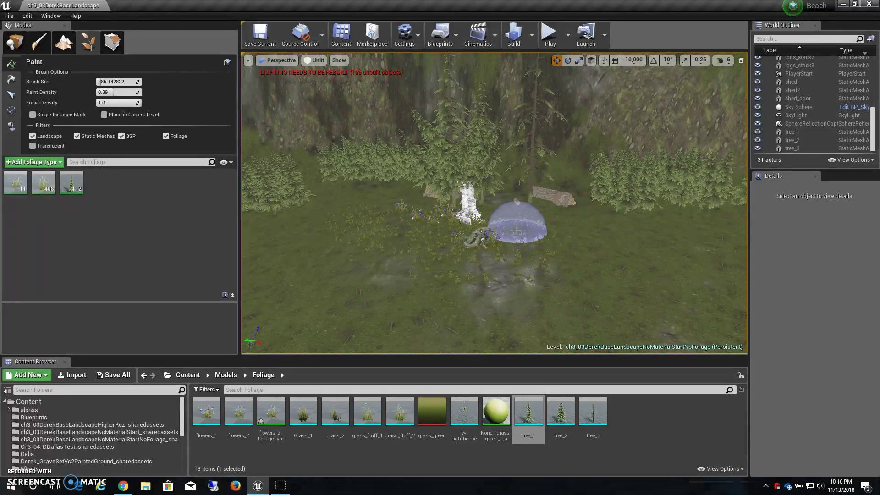
- Undo all the tree strokes painted around the clearing
key(ctrl+z)
key(ctrl+z)
key(ctrl+z)
key(ctrl+z)
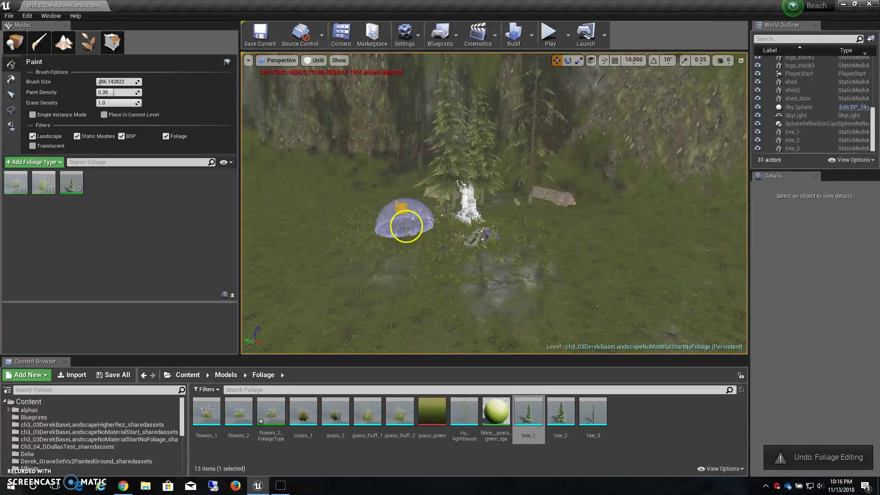
- Try painting tree_1 trees along the grassy mountain ridge above the valley
alt+drag(402, 241, 532, 244)
alt+right_drag(532, 244, 222, 215)
alt+right_drag(577, 241, 651, 231)
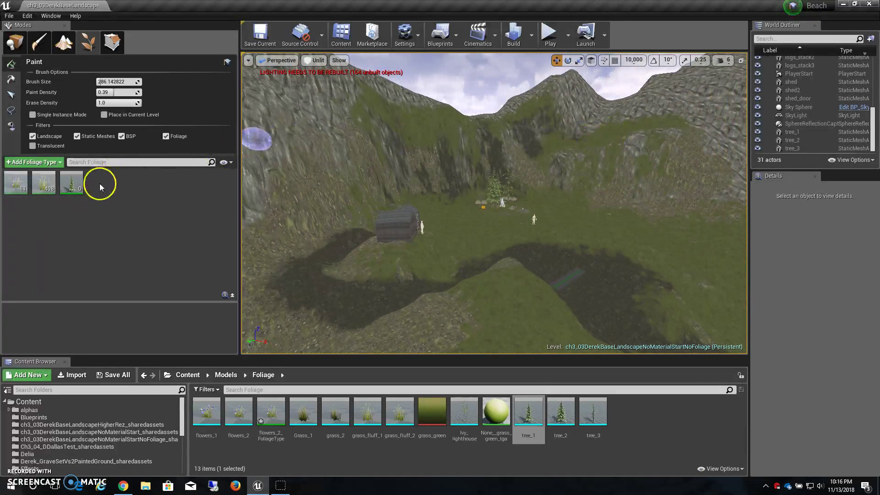
click(72, 184)
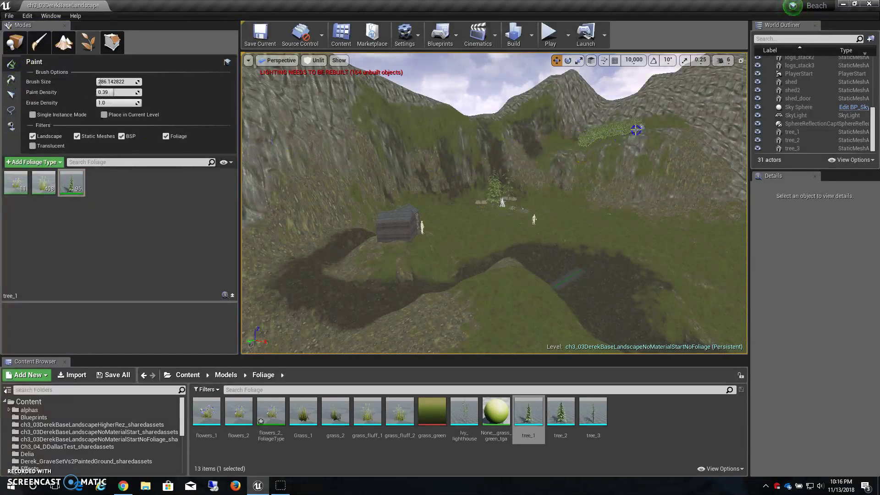
right_drag(660, 177, 672, 155)
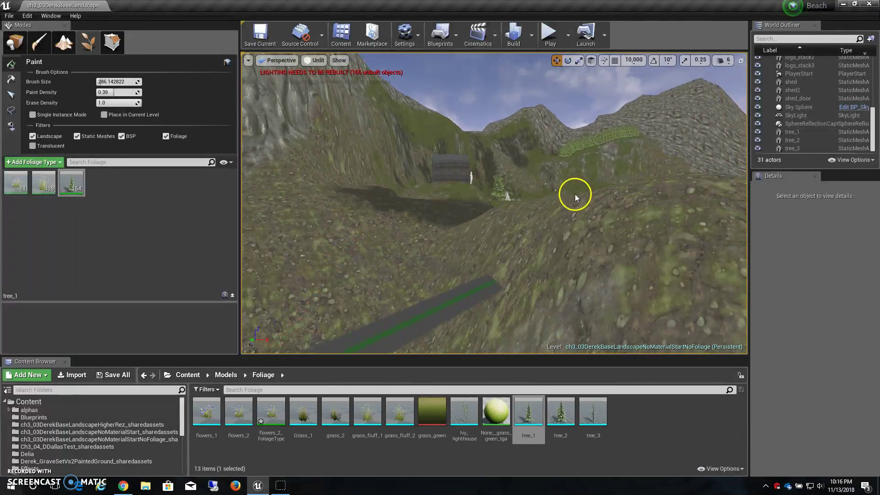
scroll(576, 197, up, 4)
click(645, 204)
drag(645, 204, 701, 210)
- Undo the tree strokes painted on the mountains
right_drag(564, 183, 544, 193)
key(ctrl+z)
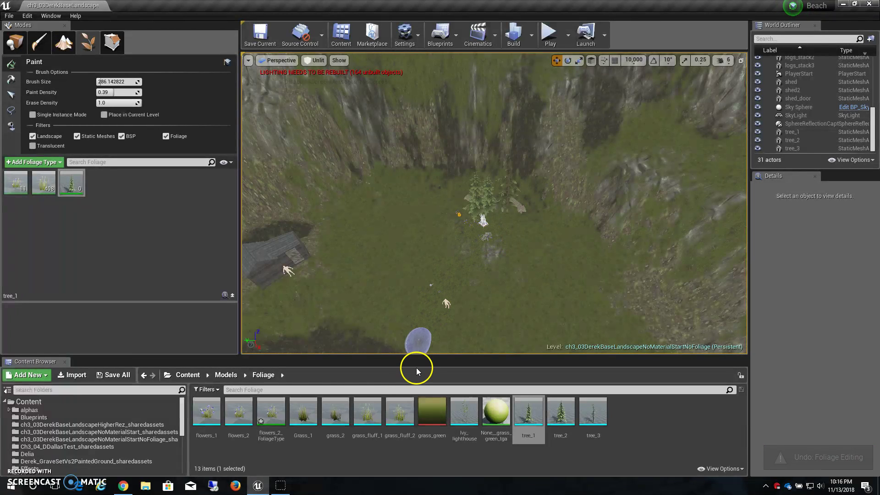
- Deactivate the tree_1 foliage type and open the rOCKS folder inside Models
right_click(69, 188)
click(95, 220)
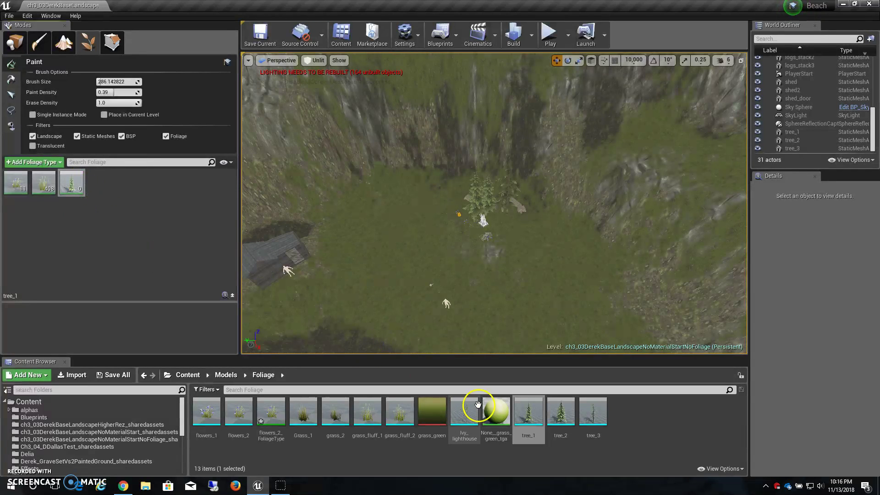
click(222, 375)
click(375, 435)
double_click(369, 416)
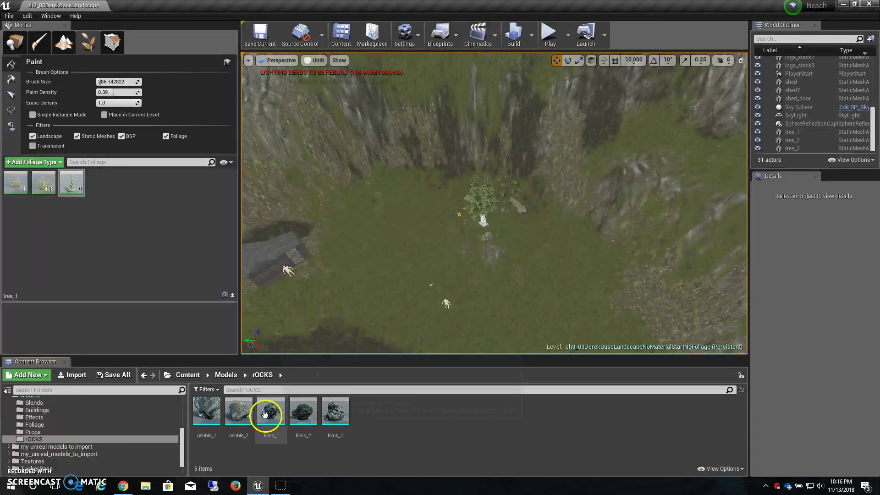
- Add the pebble_1, Rock_3 and pebble_2 meshes as foliage types
drag(210, 417, 121, 236)
click(71, 187)
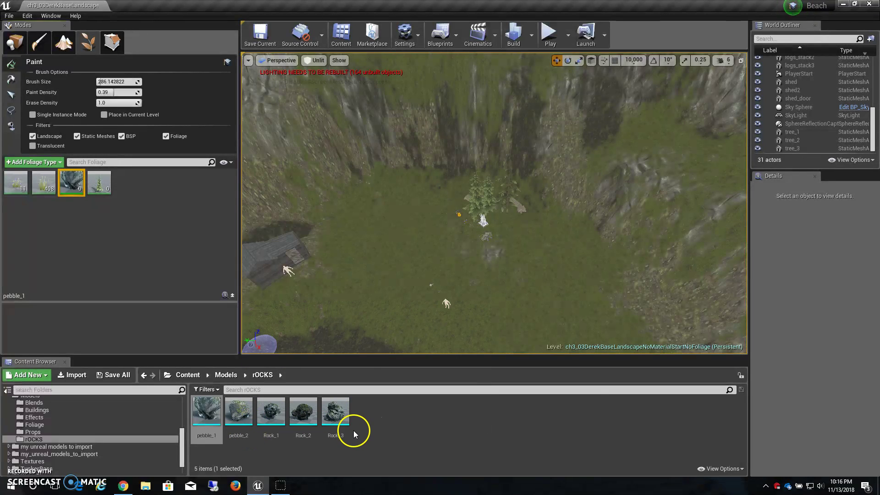
drag(338, 416, 165, 261)
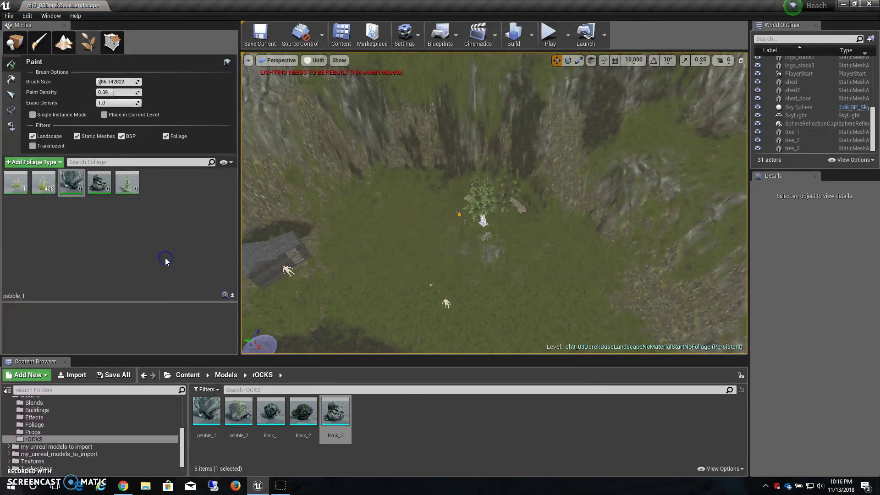
drag(252, 425, 160, 254)
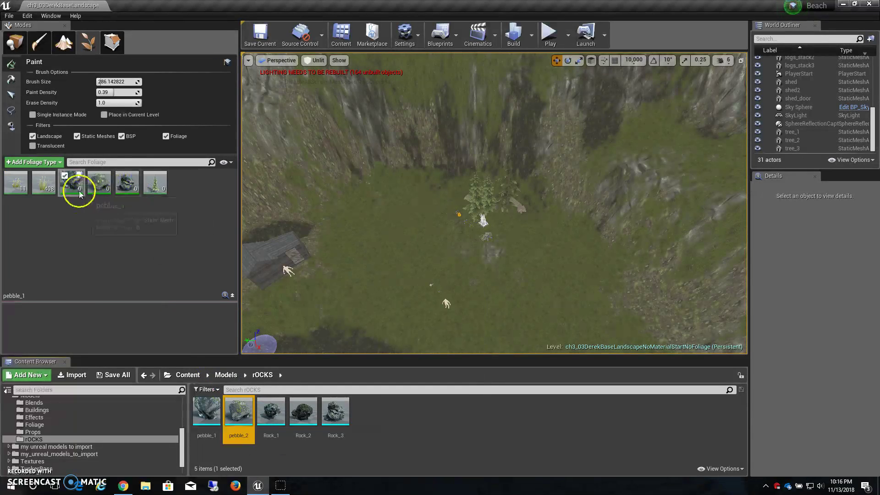
- Paint a dense patch of pebble_1, pebble_2 and Rock_3 rocks on the grass in front of the angel statue
right_click(156, 187)
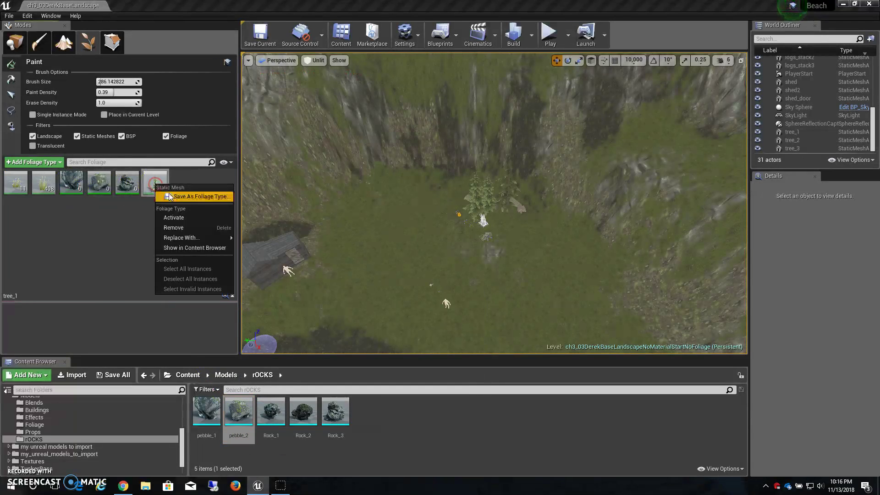
click(112, 211)
right_click(74, 183)
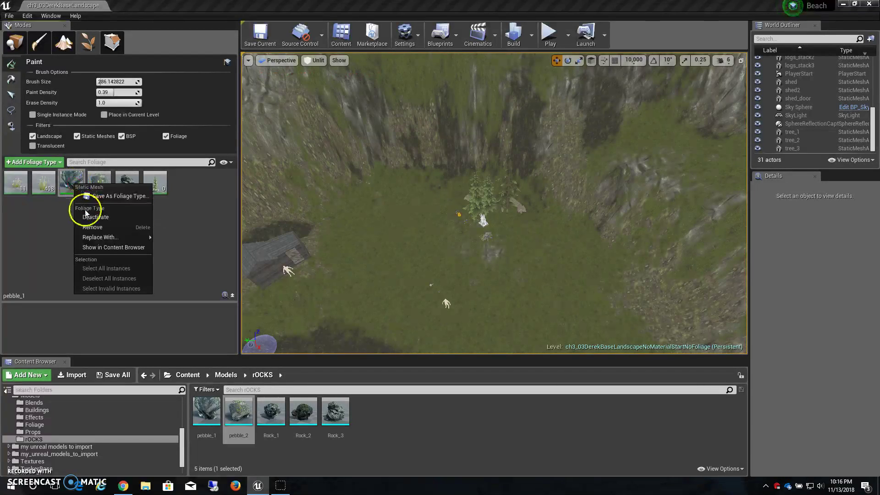
click(66, 217)
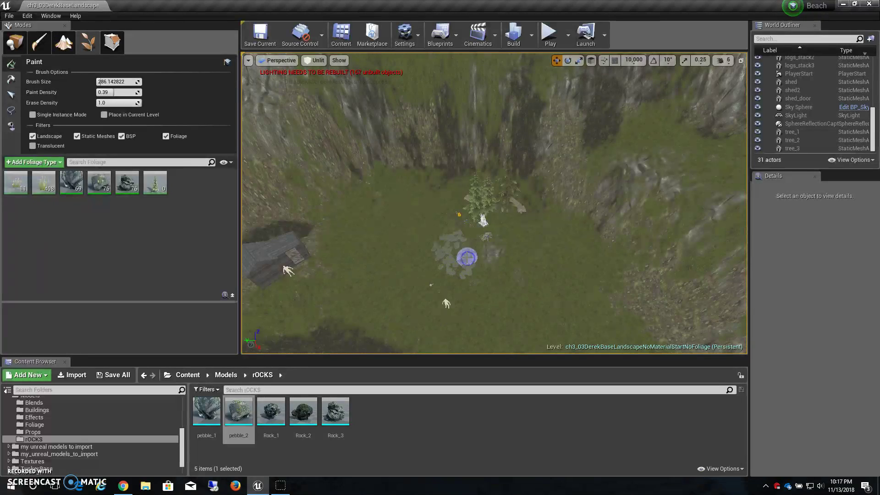
scroll(450, 266, up, 4)
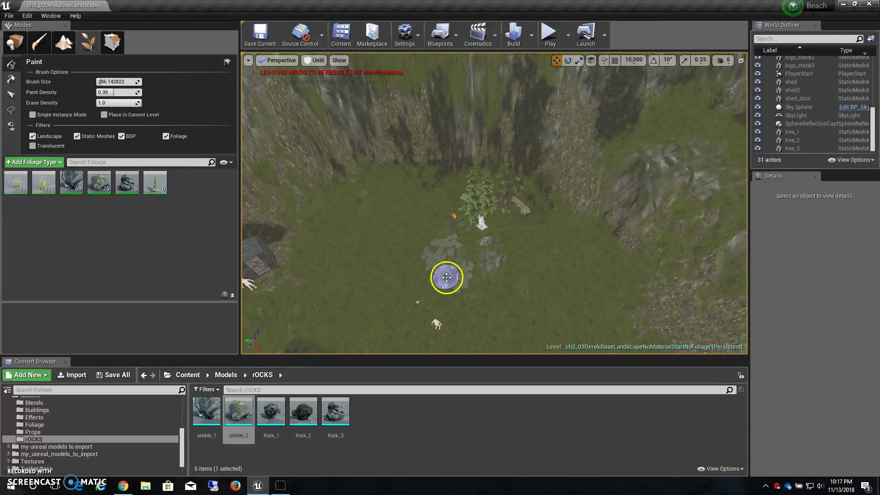
scroll(445, 279, up, 5)
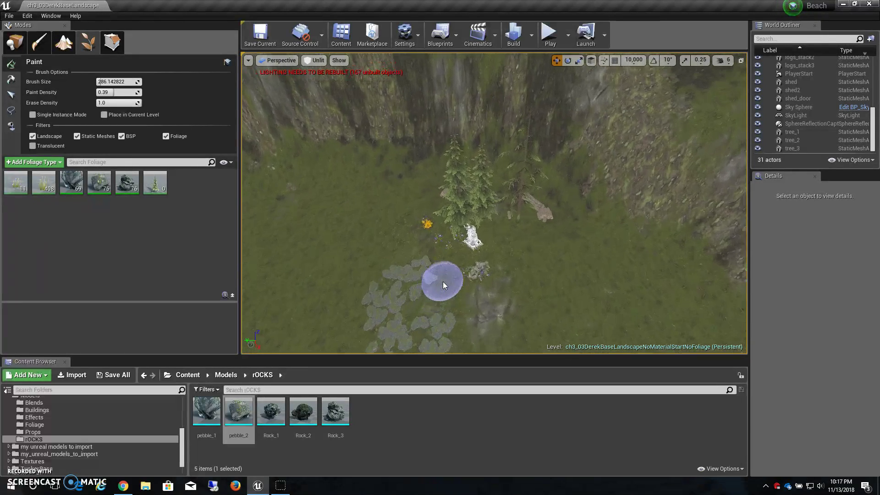
scroll(442, 281, up, 3)
right_drag(441, 296, 451, 313)
key(super)
key(super)
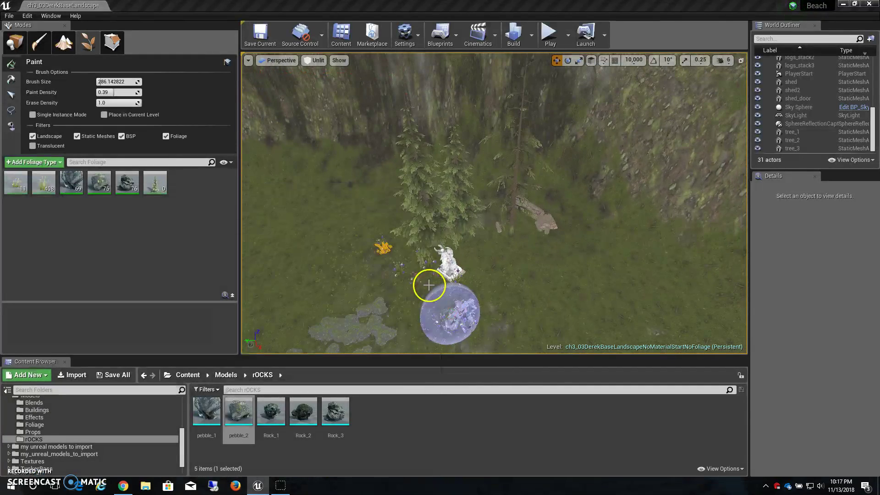
- Select the angel statue in placement mode, focus on it and examine the size of the rocks painted around it
key(shift+1)
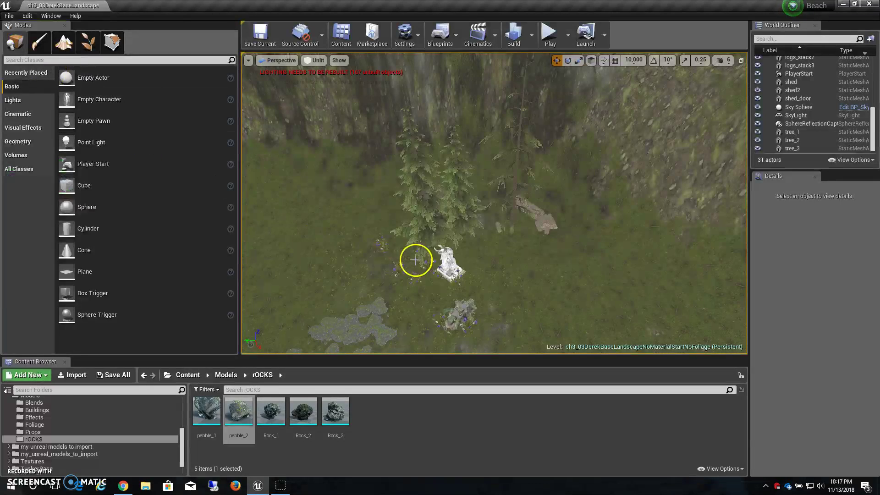
click(446, 268)
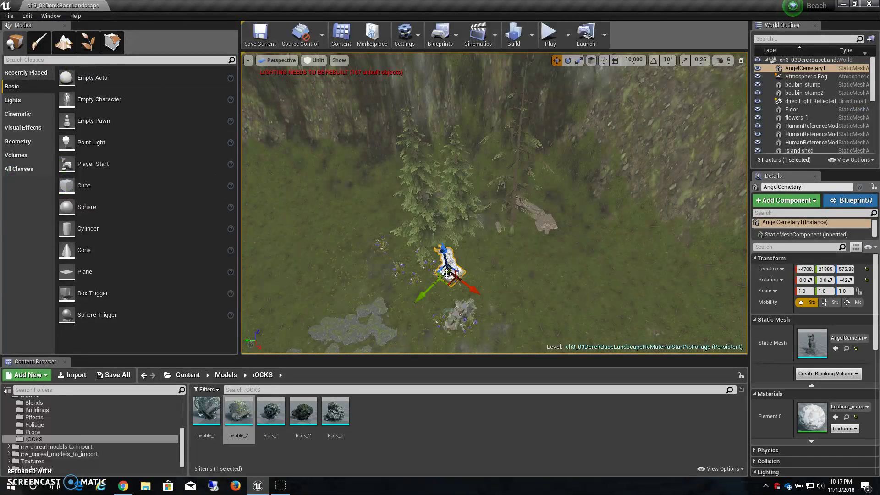
key(f)
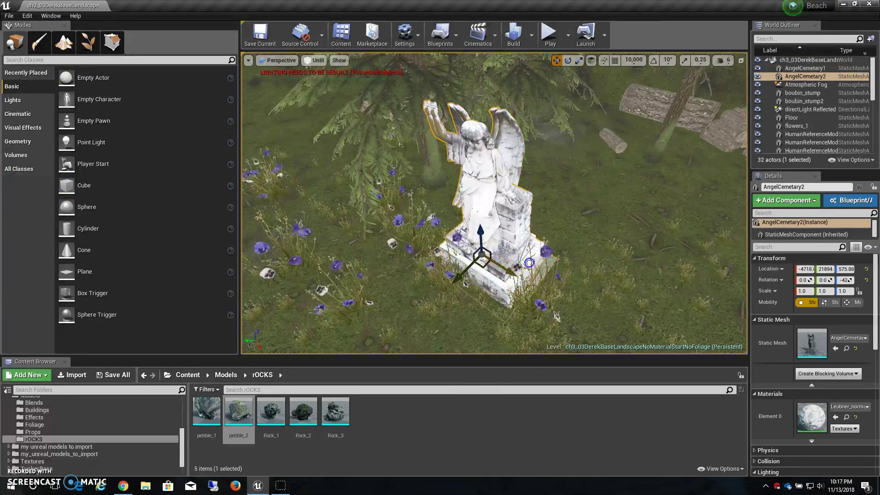
key(ctrl+z)
click(504, 212)
alt+drag(518, 261, 520, 224)
scroll(546, 291, down, 6)
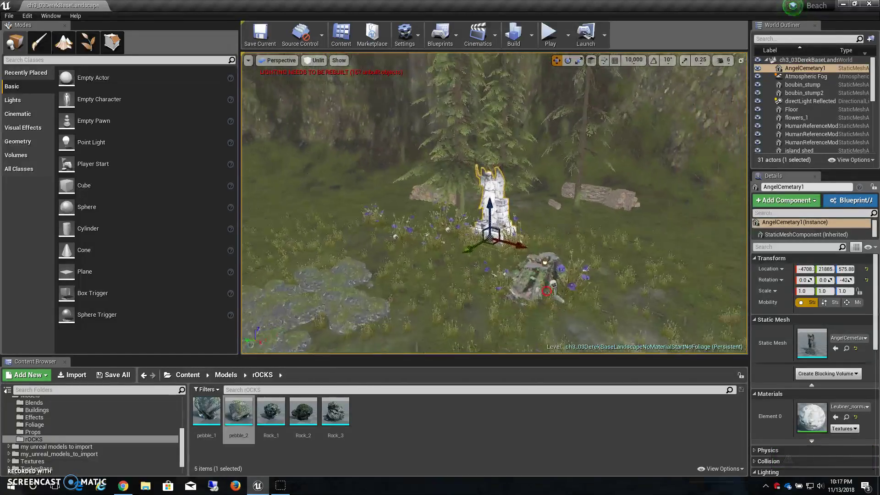
drag(546, 291, 568, 301)
drag(489, 312, 419, 309)
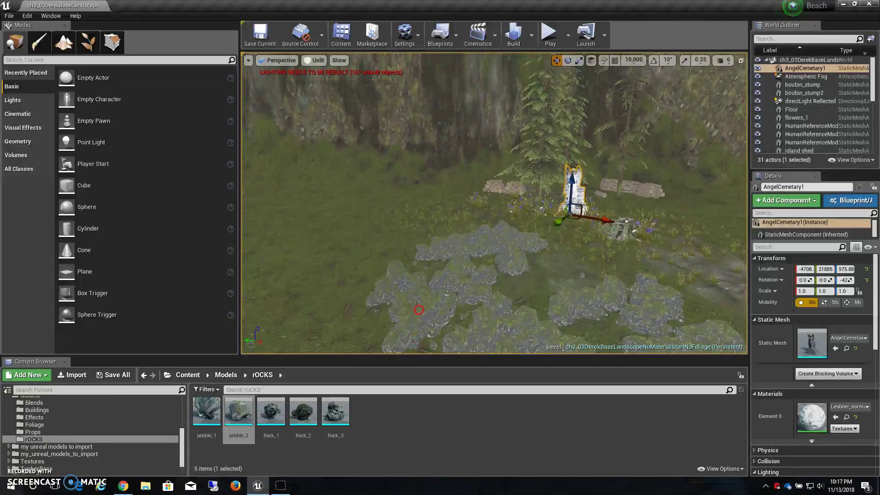
- Lasso-select the rock patches painted in front of the angel statue and delete them
click(87, 41)
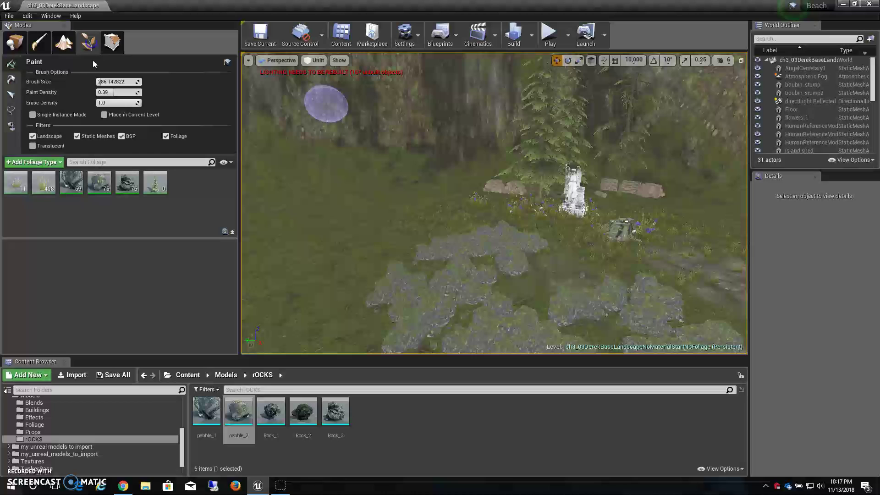
click(12, 96)
mouse_move(467, 237)
mouse_down()
mouse_move(445, 243)
mouse_move(469, 243)
mouse_up()
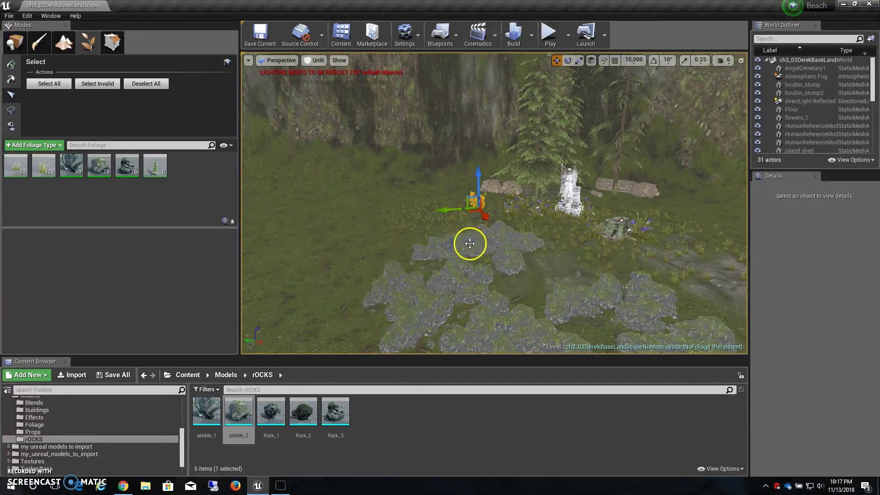
click(11, 110)
mouse_move(534, 285)
mouse_down()
mouse_move(451, 261)
mouse_move(488, 249)
mouse_move(502, 252)
mouse_move(436, 291)
mouse_move(398, 294)
mouse_move(455, 315)
mouse_up()
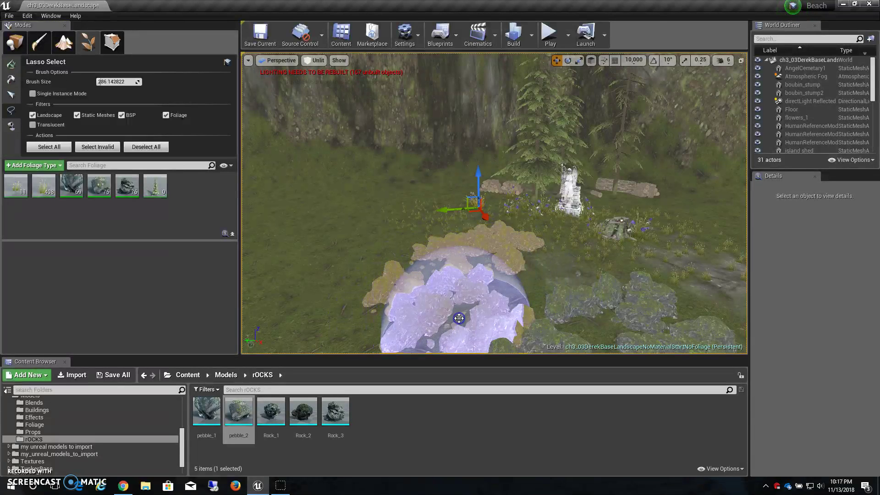
key(Delete)
mouse_move(600, 302)
mouse_down()
mouse_move(677, 326)
mouse_move(542, 350)
mouse_up()
key(Delete)
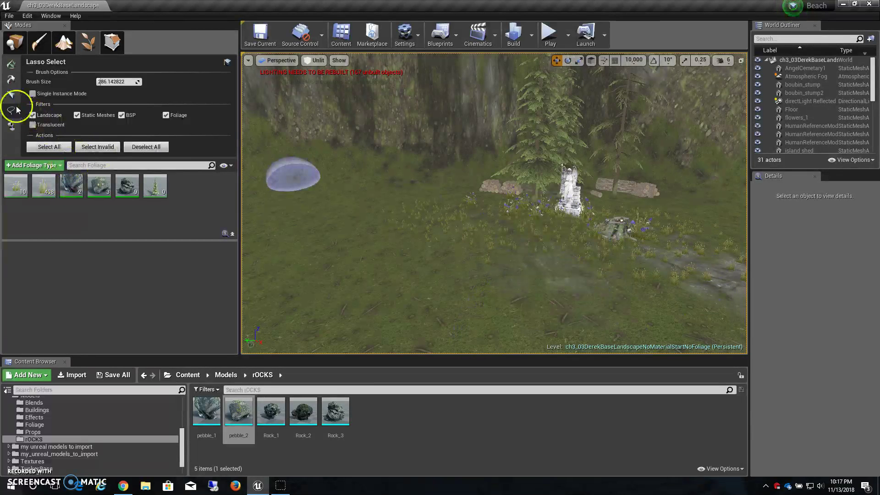
- Set the foliage paint density to 0.09 and paint a sparse group of rocks in front of the angel statue
click(13, 66)
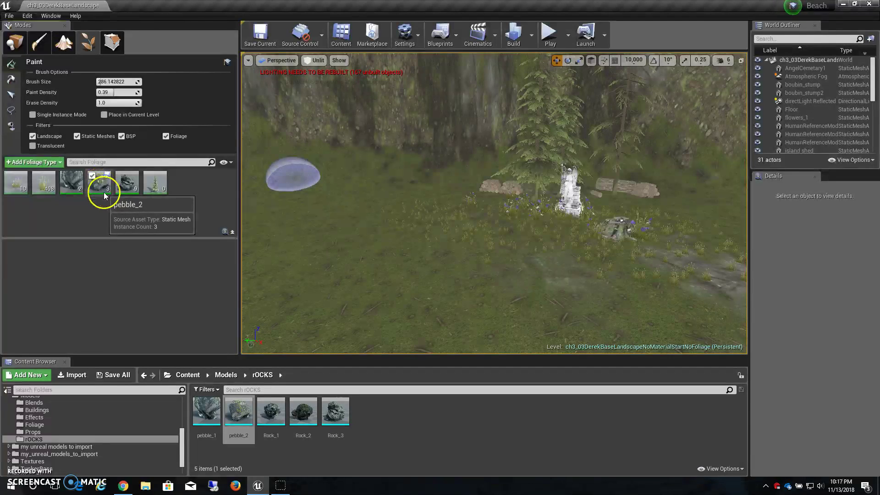
click(101, 92)
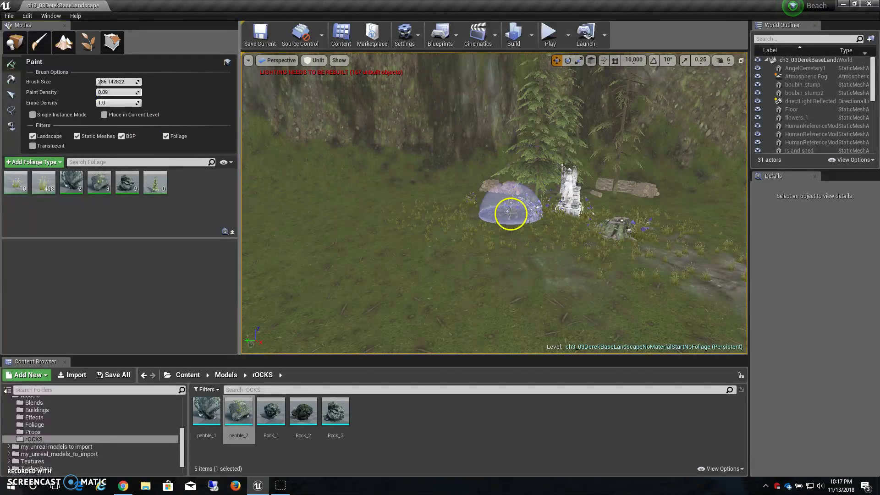
mouse_move(537, 233)
mouse_down()
mouse_move(494, 216)
mouse_move(520, 216)
mouse_move(504, 226)
mouse_move(510, 240)
mouse_move(428, 220)
mouse_move(544, 243)
mouse_up()
scroll(553, 256, up, 6)
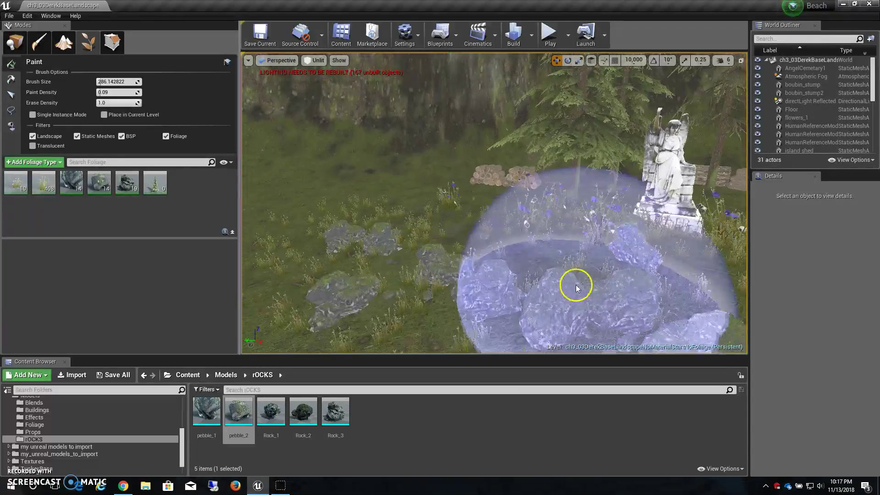
- Try painting additional sparse rocks around the tree stump and the base of the angel statue
scroll(576, 284, down, 2)
mouse_move(549, 261)
right_down()
mouse_move(502, 259)
mouse_move(513, 268)
right_up()
mouse_move(614, 281)
mouse_down()
mouse_move(648, 275)
mouse_move(662, 291)
mouse_move(683, 290)
mouse_move(672, 261)
mouse_up()
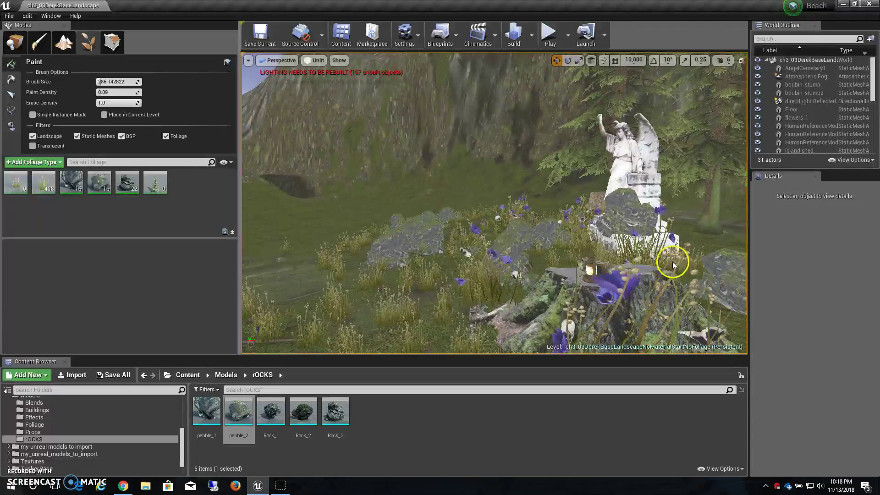
mouse_move(628, 218)
mouse_down()
mouse_move(628, 276)
mouse_move(563, 307)
mouse_move(576, 297)
mouse_move(508, 300)
mouse_move(501, 238)
mouse_move(487, 215)
mouse_move(524, 220)
mouse_move(477, 236)
mouse_move(539, 288)
mouse_up()
key(ctrl+z)
right_drag(545, 291, 634, 324)
right_drag(515, 254, 509, 249)
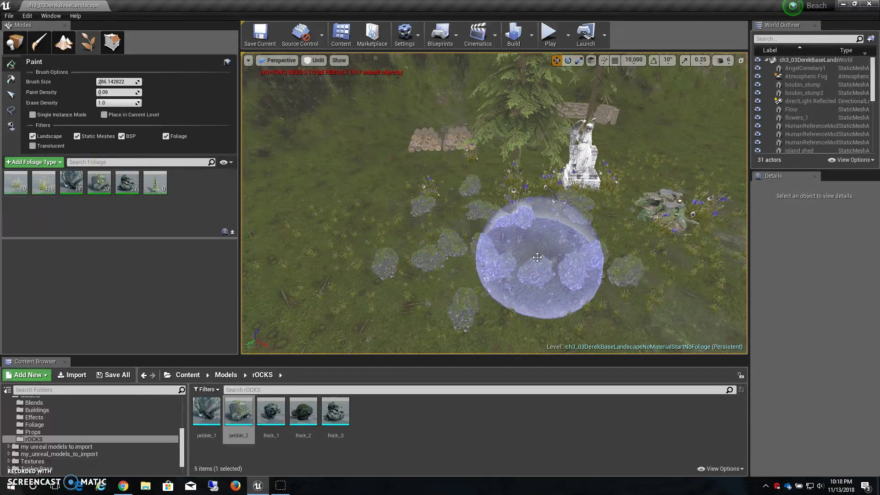
- Undo all the sparse rock strokes painted in front of the angel statue
key(ctrl+z)
key(ctrl+z)
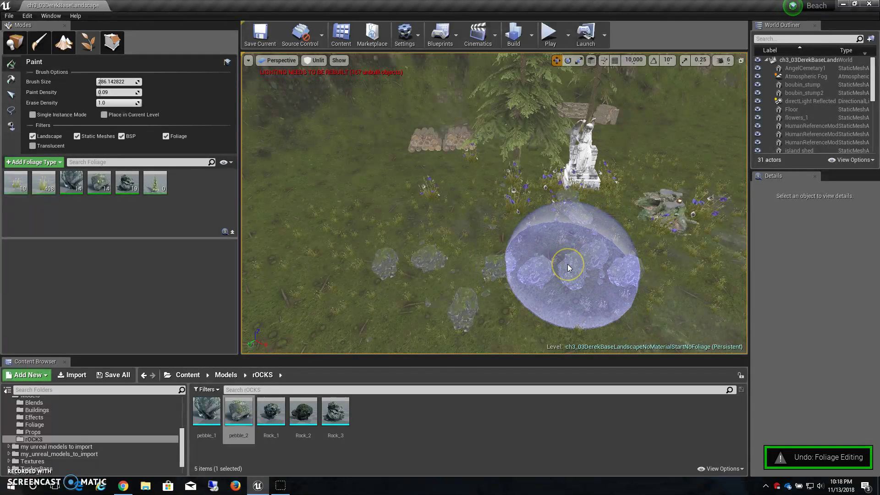
key(ctrl+z)
key(ctrl+z)
key(ctrl+z)
key(ctrl+z)
key(ctrl+z)
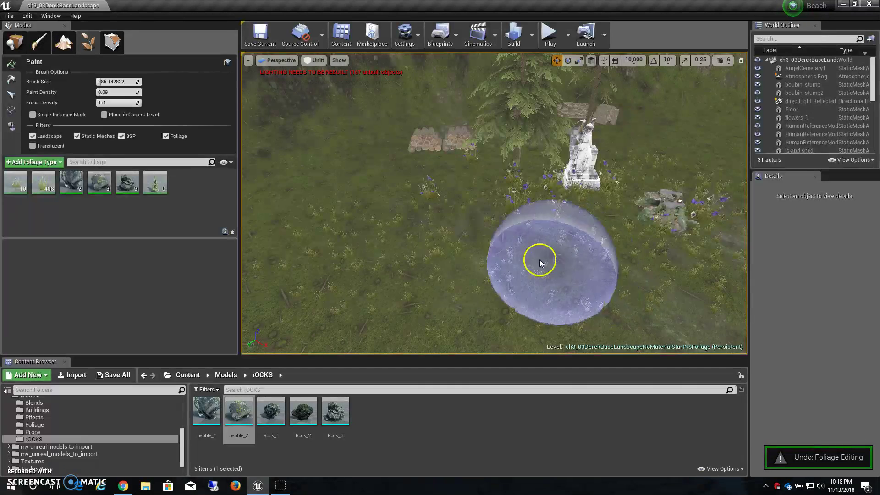
- Enable Single Instance Mode and deactivate the Rock_3 and pebble_2 foliage types, leaving pebble_1 as the rock to paint
click(132, 138)
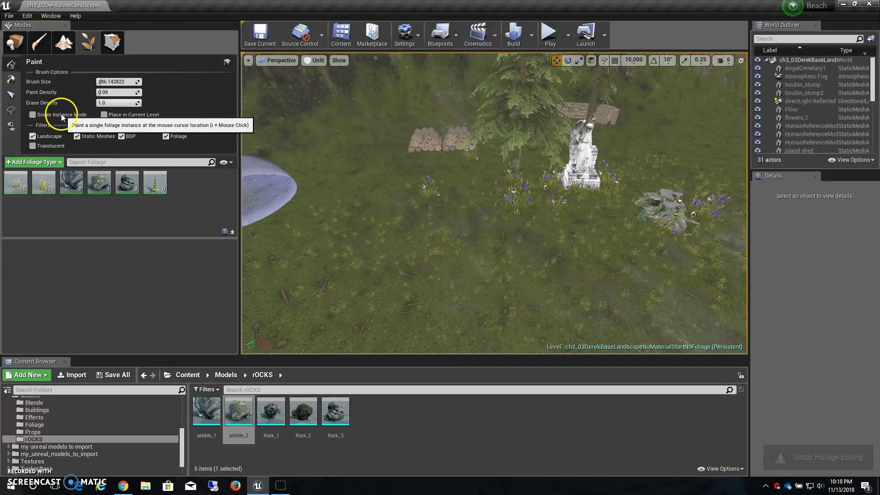
click(61, 115)
right_click(128, 186)
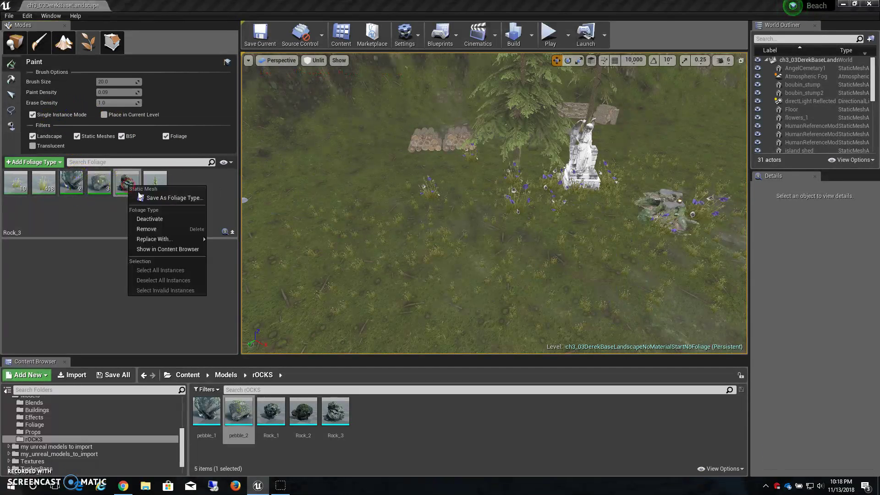
click(146, 220)
right_click(100, 184)
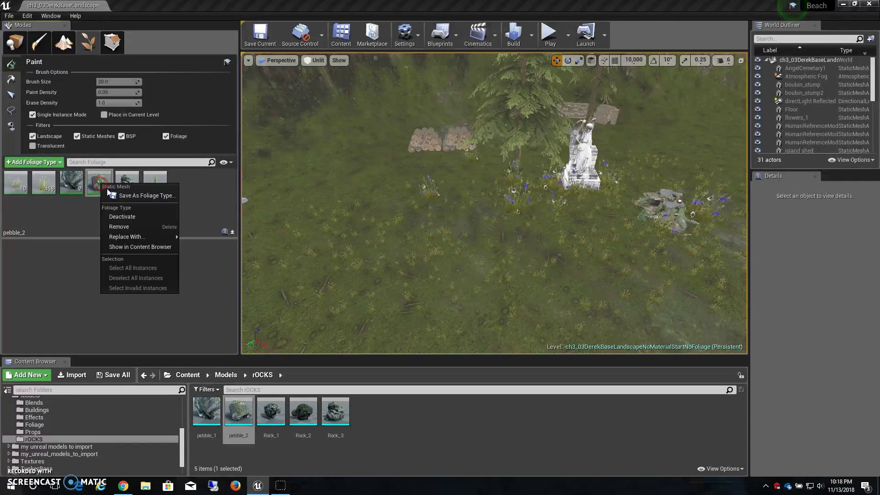
click(122, 217)
click(73, 182)
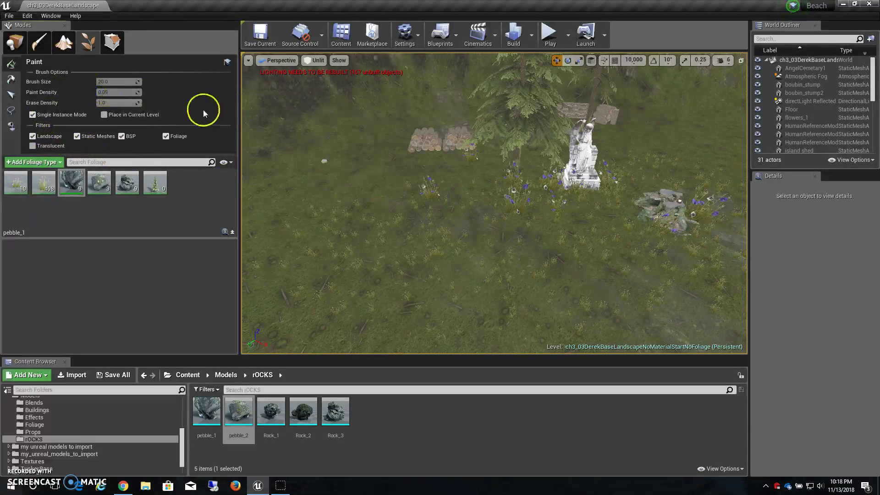
- Place several single pebble_1 rocks on the grass in front of the angel statue's base
right_click(76, 184)
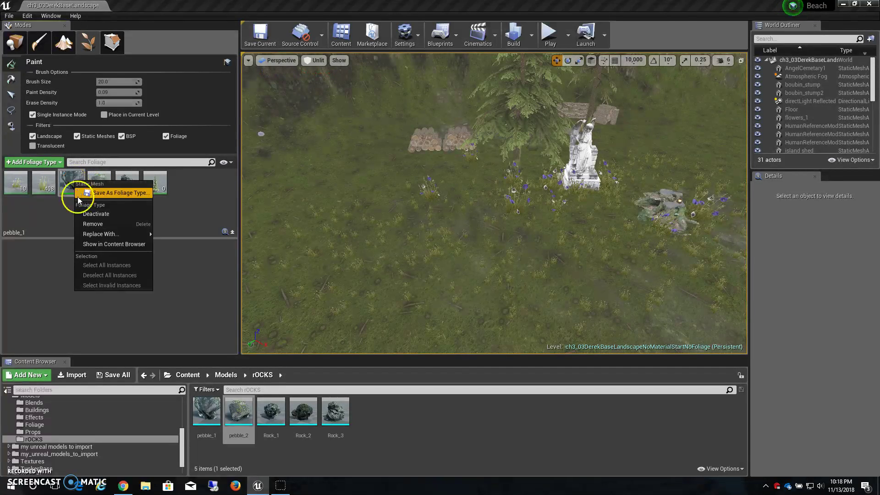
click(71, 217)
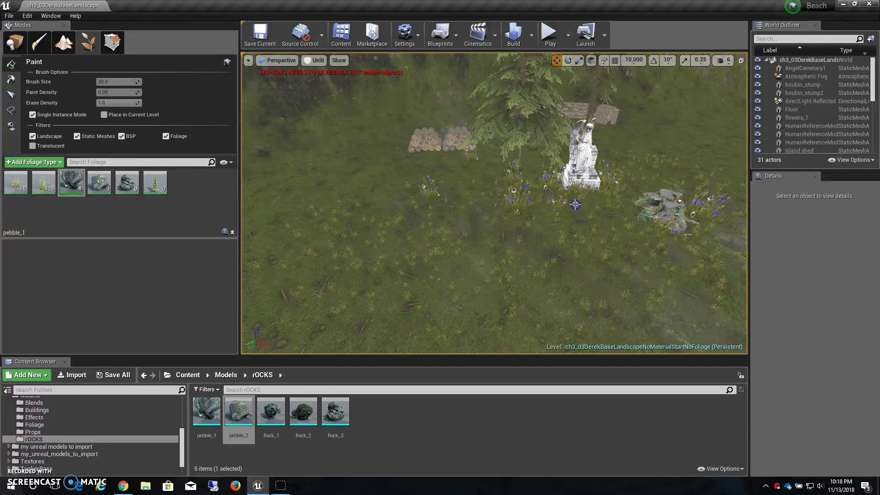
key(w)
right_drag(576, 197, 645, 200)
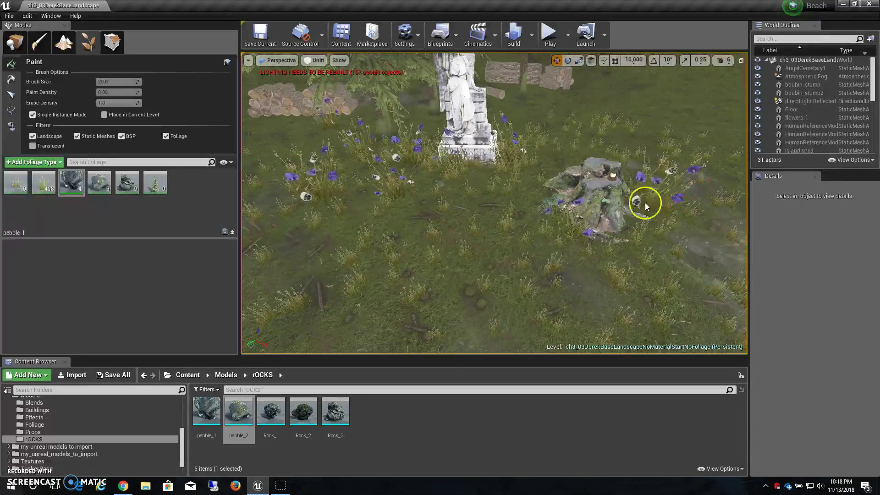
right_drag(480, 173, 460, 166)
key(w)
key(s)
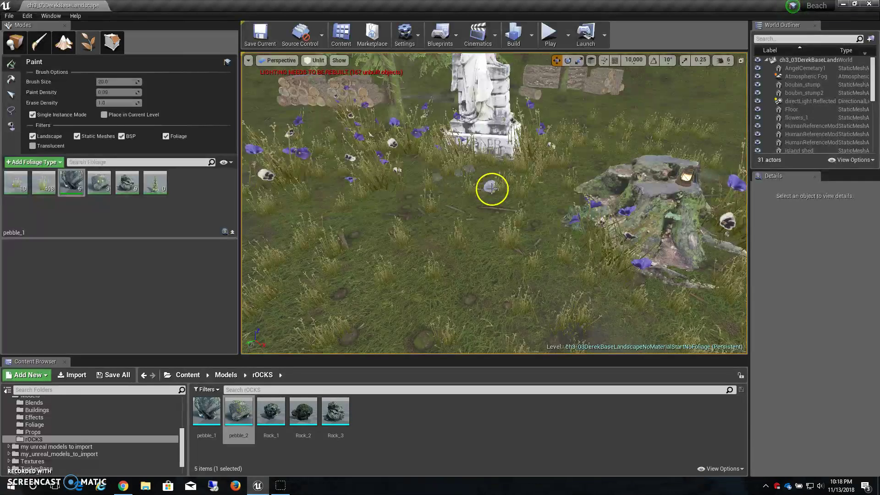
scroll(492, 189, up, 5)
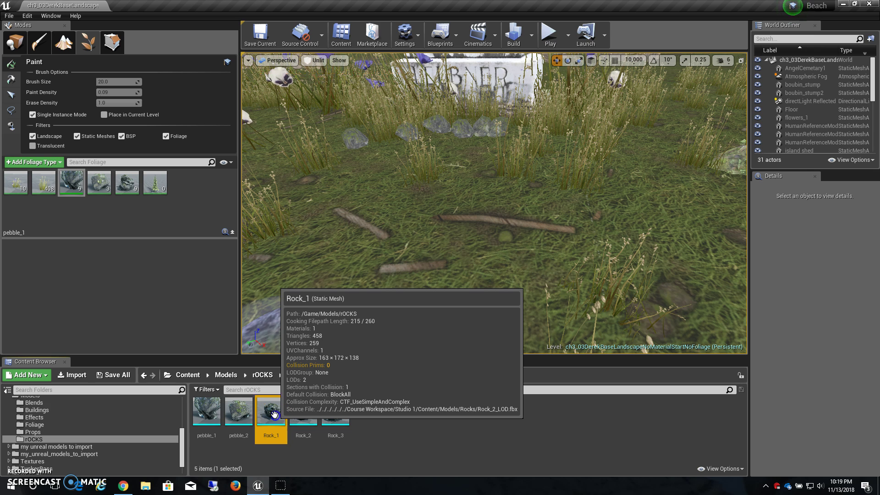
- Deactivate the pebble_1 foliage type and activate Rock_3 as the rock to paint
right_click(71, 185)
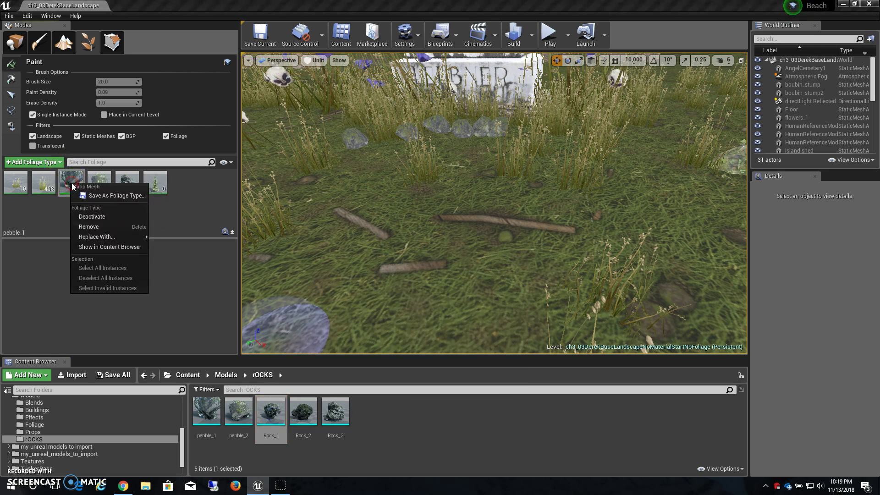
click(88, 216)
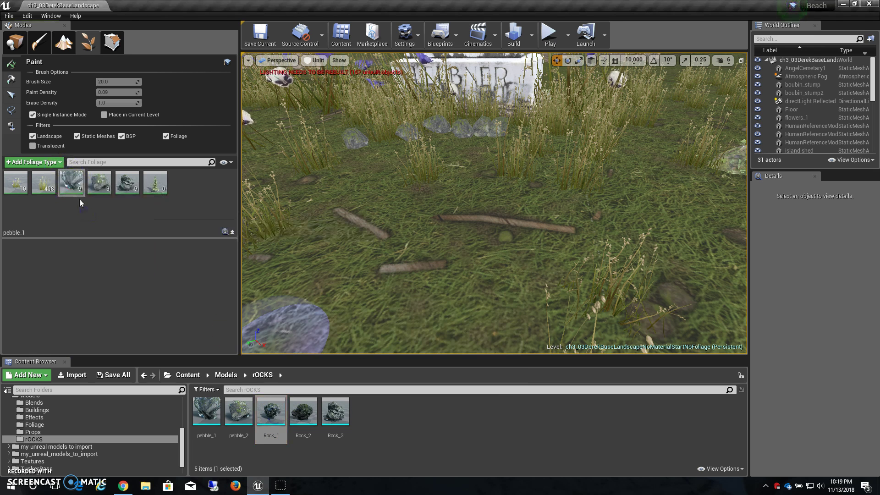
click(132, 250)
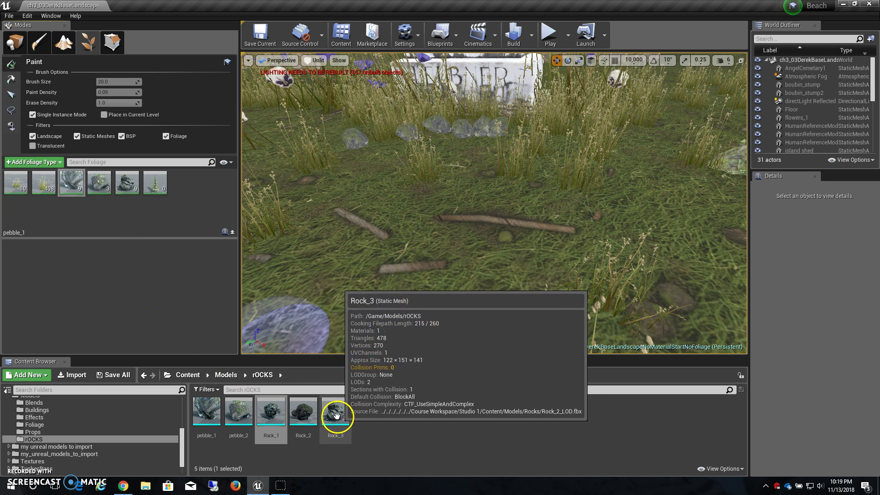
click(132, 186)
right_click(130, 186)
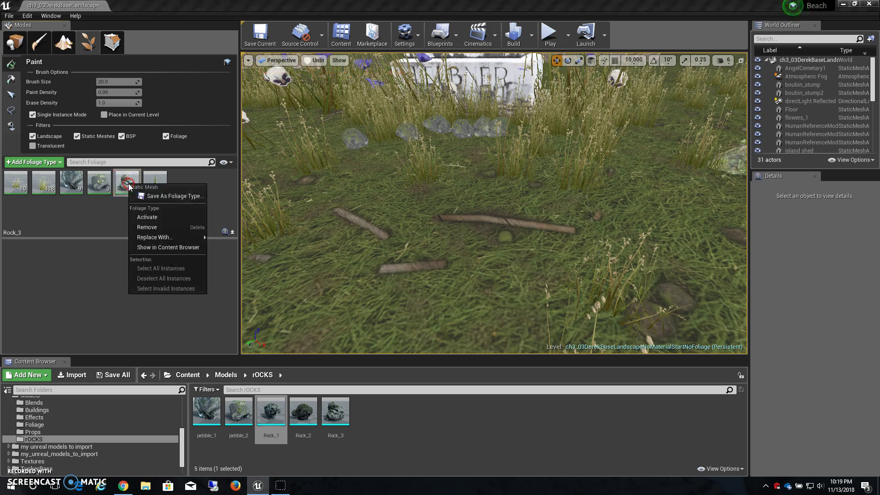
click(147, 217)
- Try placing a single Rock_3 boulder in front of the angel statue, and undo the placement
click(390, 156)
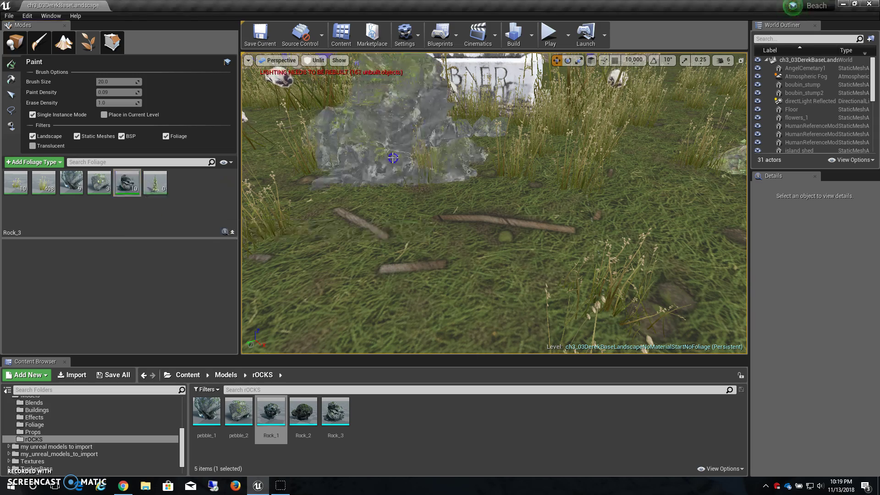
scroll(445, 152, down, 5)
right_drag(442, 147, 403, 167)
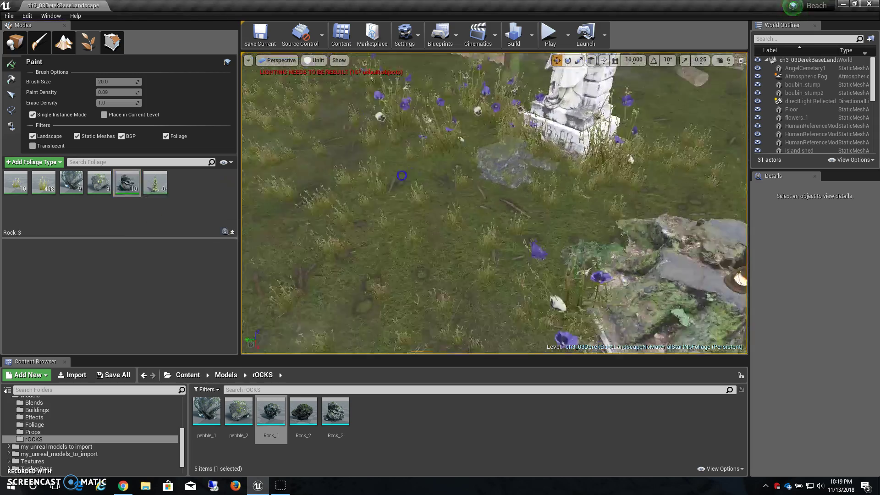
scroll(497, 169, up, 5)
scroll(497, 169, down, 4)
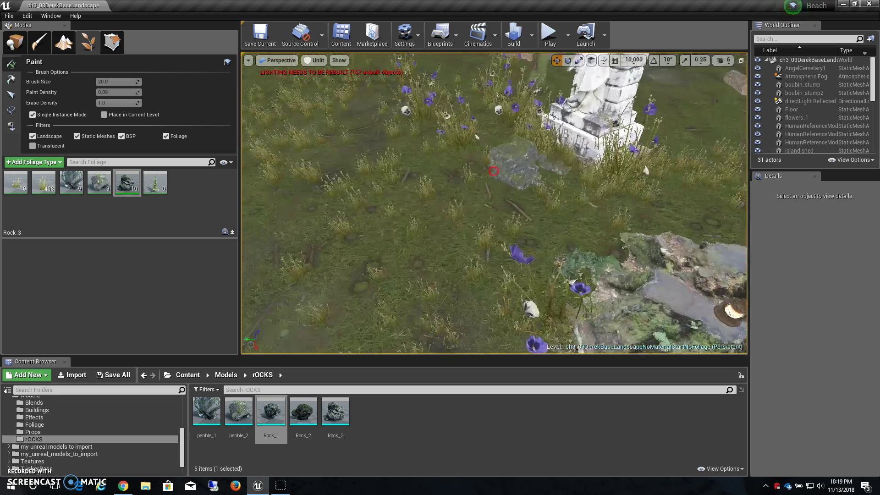
key(ctrl+z)
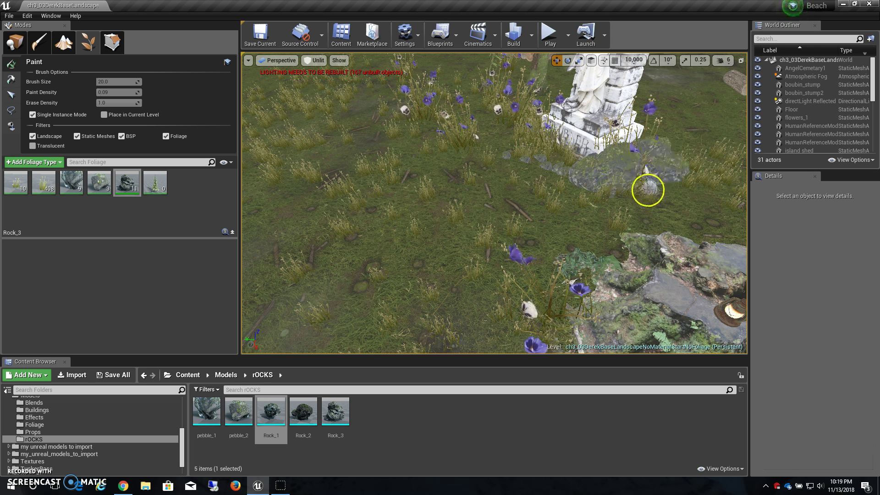
- Try placing single Rock_3 boulders beside the angel statue and behind the tree stump
click(631, 204)
right_drag(663, 159, 697, 187)
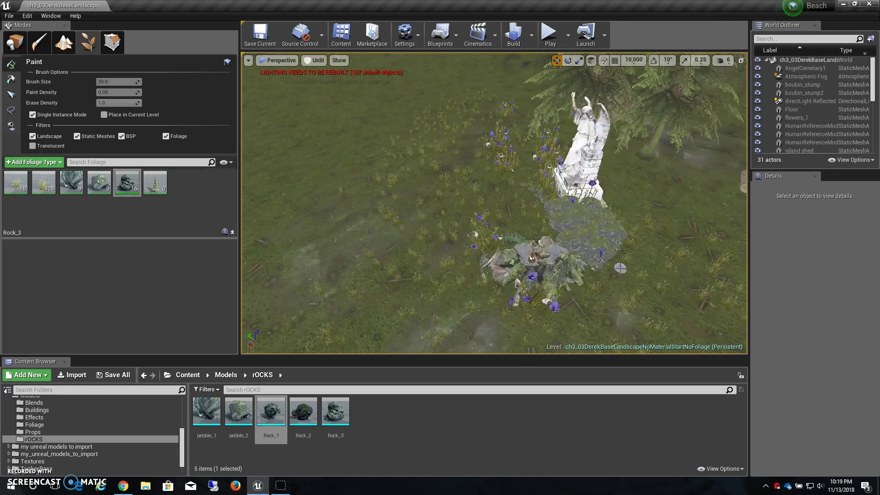
click(643, 285)
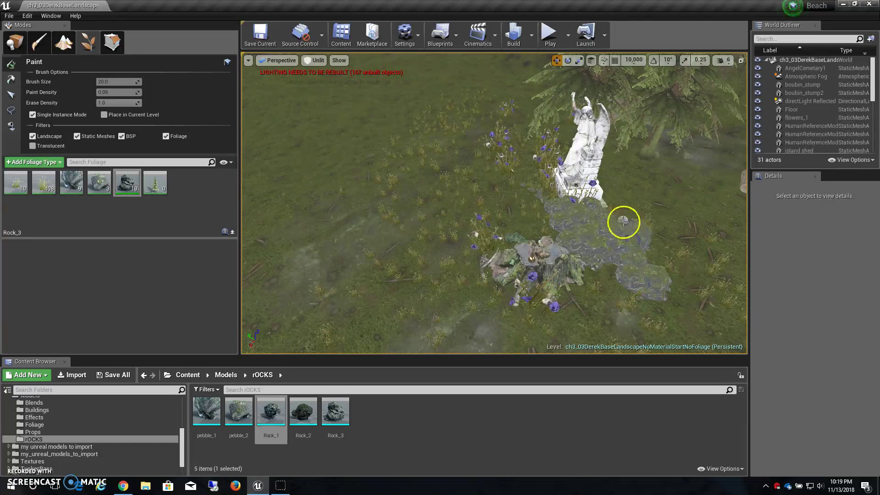
right_drag(564, 228, 720, 273)
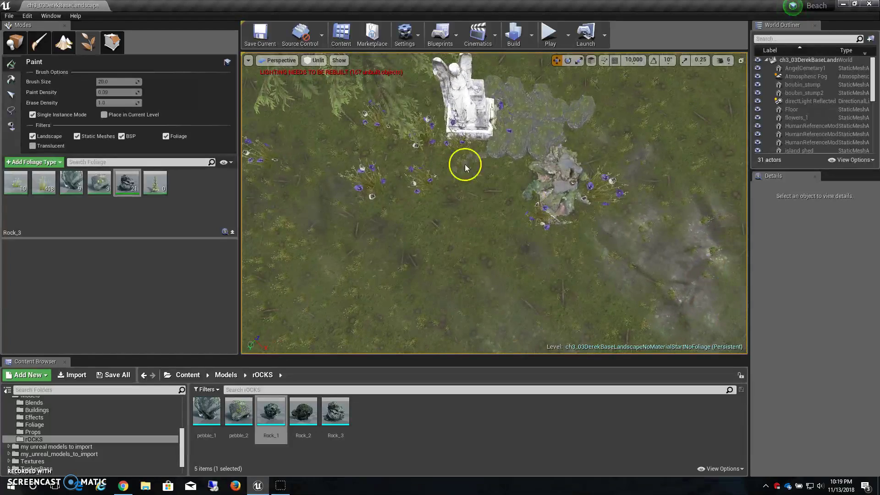
- Disable Single Instance Mode and reduce the foliage brush size to 86.142822
click(33, 115)
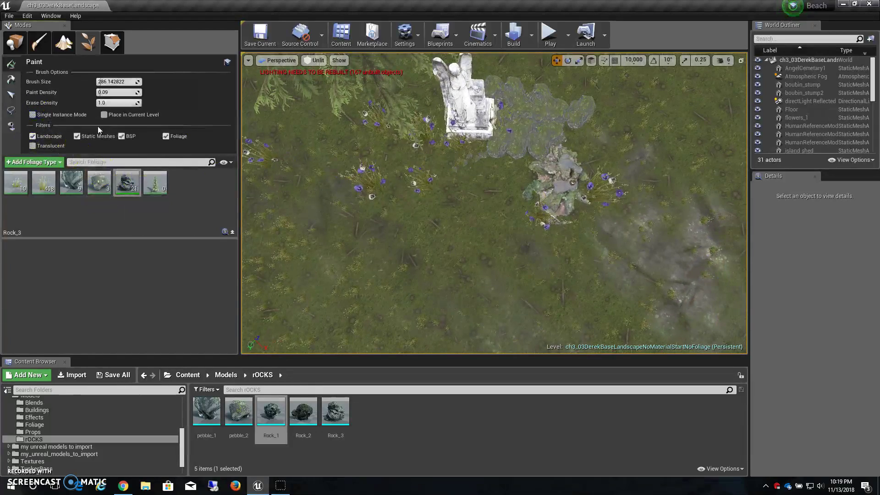
mouse_move(489, 160)
right_down()
mouse_move(615, 205)
mouse_move(579, 170)
mouse_move(477, 137)
mouse_move(661, 289)
right_up()
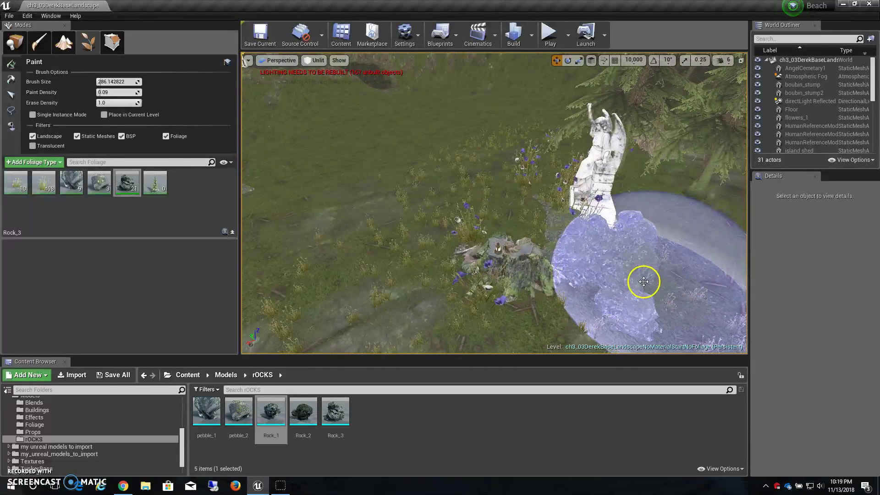
key(bracketleft)
key(bracketleft)
key(bracketleft)
key(bracketleft)
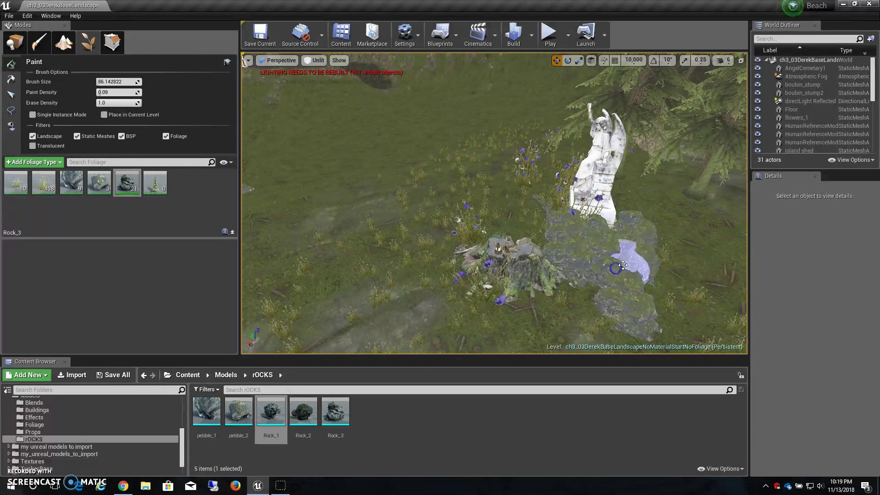
- Try painting more Rock_3 boulders with the brush into the cluster between the angel statue and the tree stump
mouse_move(634, 248)
mouse_down()
mouse_move(629, 214)
mouse_move(668, 265)
mouse_move(614, 267)
mouse_up()
right_drag(595, 266, 650, 266)
drag(662, 221, 672, 227)
mouse_move(619, 240)
alt+mouse_down()
mouse_move(734, 208)
mouse_move(730, 251)
mouse_move(721, 246)
alt+mouse_up()
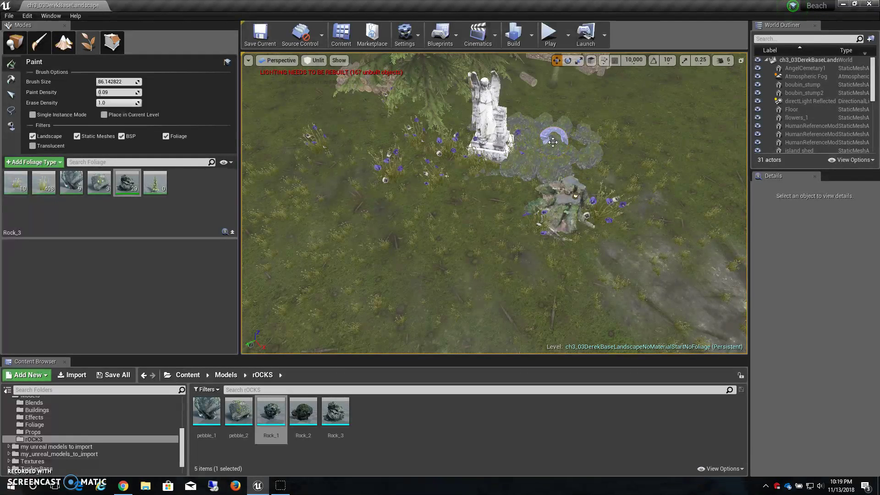
- Undo all the Rock_3 boulders painted beside the angel statue and the tree stump
key(ctrl+z)
click(553, 143)
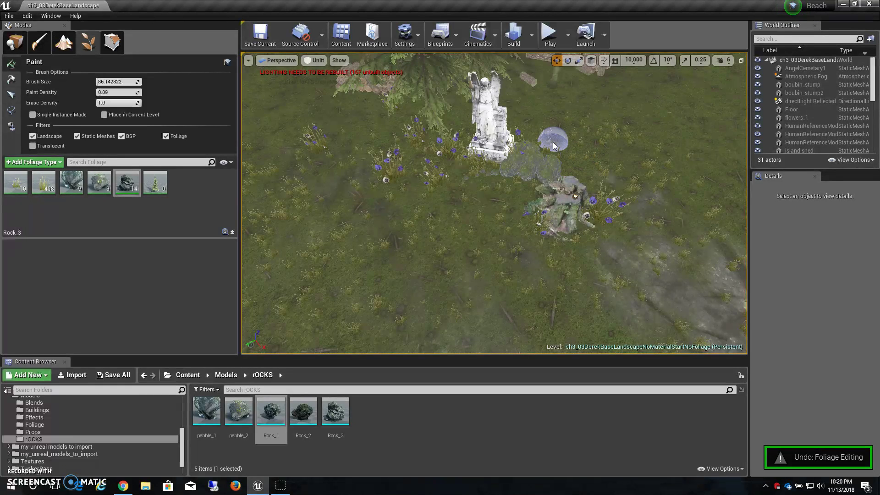
key(ctrl+z)
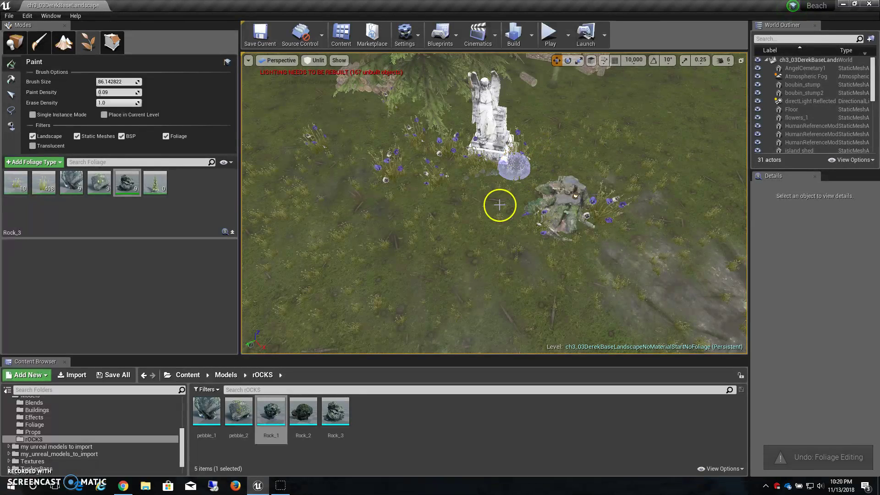
- Enlarge the foliage brush to 486.142822 and paint Rock_3 boulders around the log pile on the angel statue's left side
alt+drag(481, 207, 473, 164)
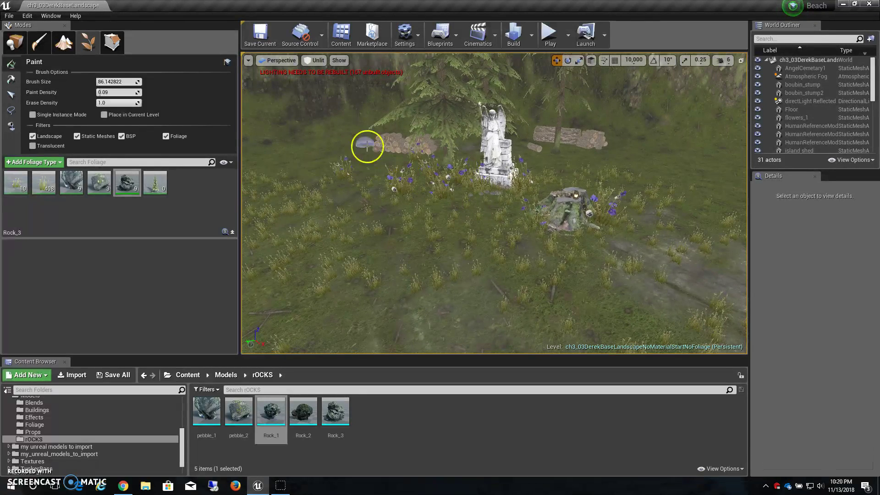
key(bracketright)
key(bracketright)
key(bracketright)
key(bracketright)
key(bracketright)
key(bracketright)
key(bracketright)
click(315, 153)
click(357, 158)
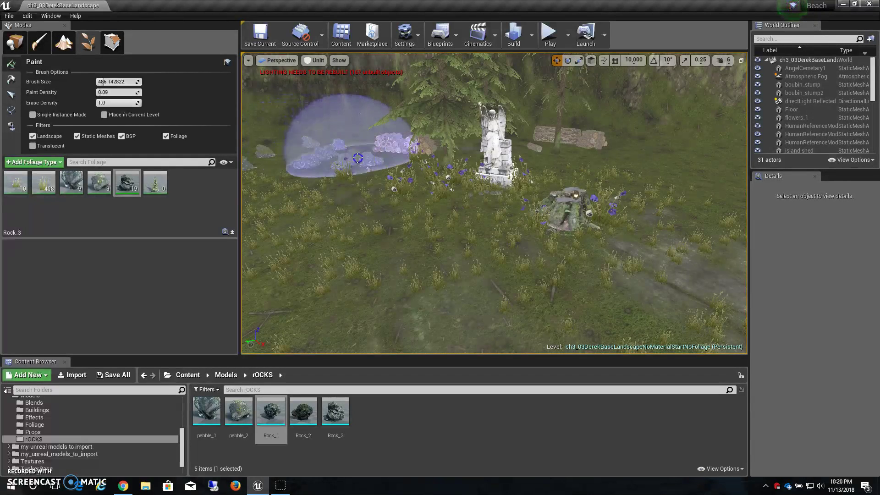
click(399, 160)
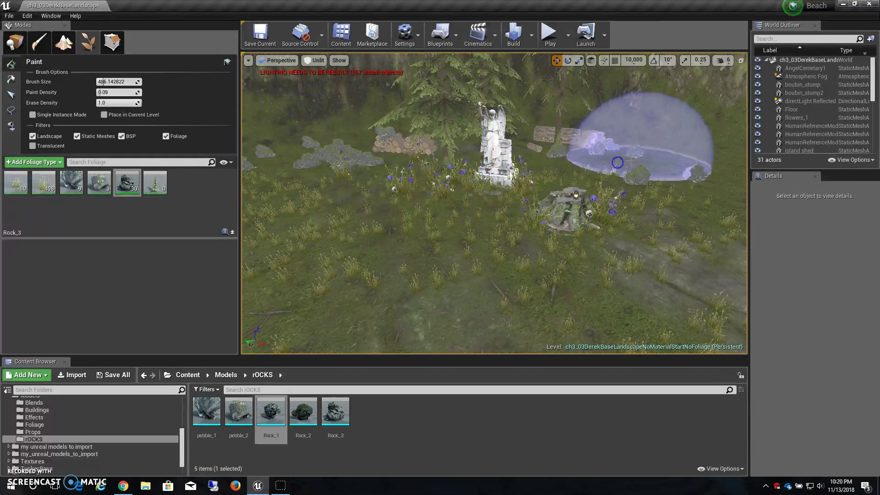
- Paint Rock_3 boulders across the ground behind the tree stump, on the angel statue's right side
click(664, 152)
click(627, 164)
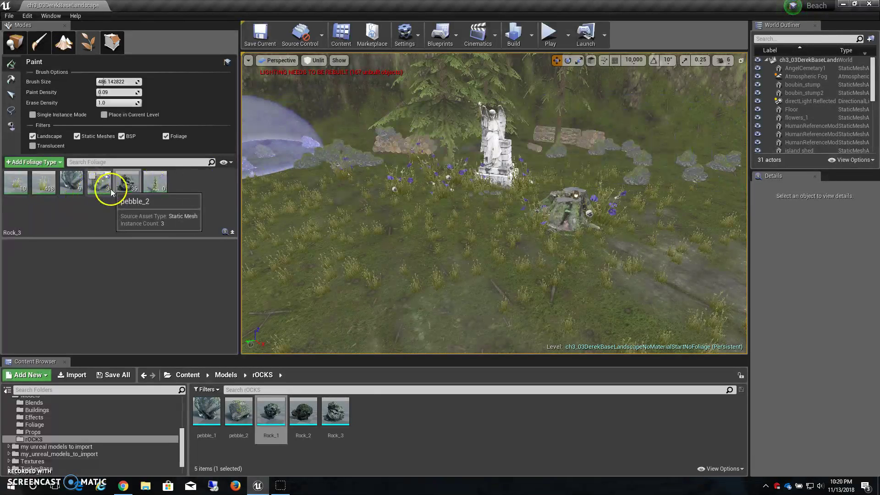
click(72, 186)
mouse_move(435, 181)
mouse_down()
mouse_move(570, 157)
mouse_move(580, 163)
mouse_up()
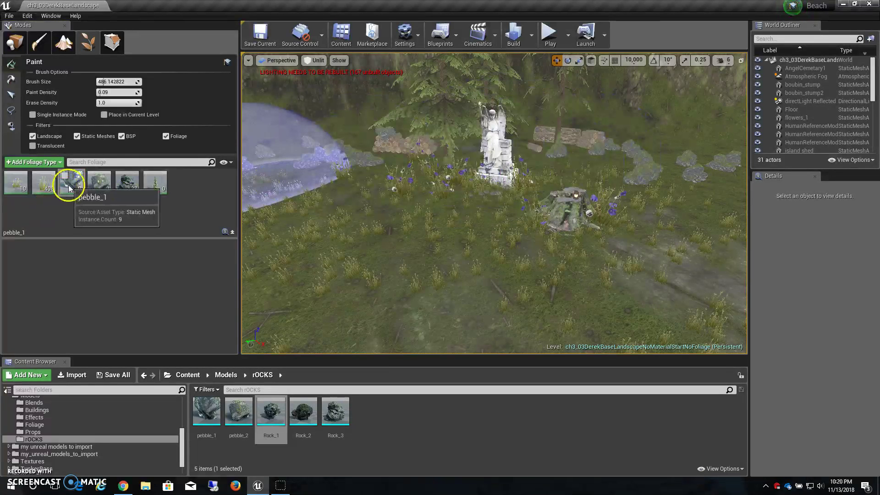
- Try to add the grass_fluff_1 mesh from the Models/Foliage folder as a foliage type
alt+drag(464, 193, 469, 206)
alt+right_drag(470, 206, 476, 213)
alt+drag(475, 212, 394, 210)
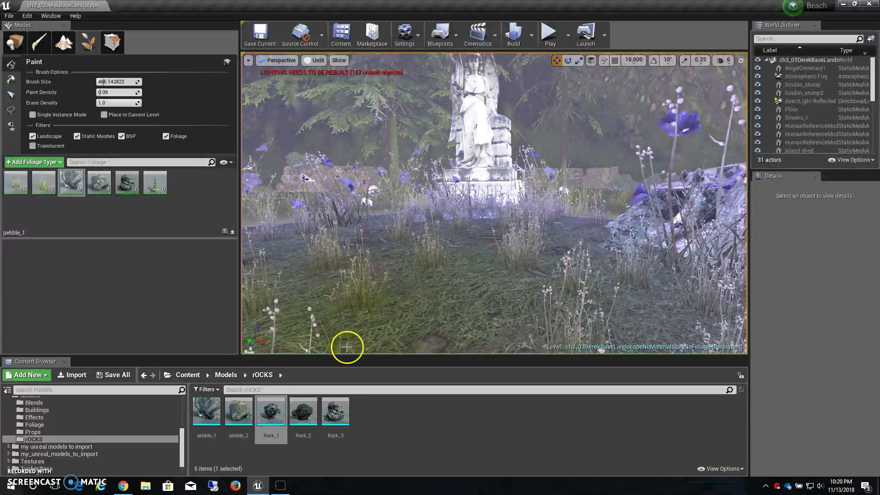
click(226, 375)
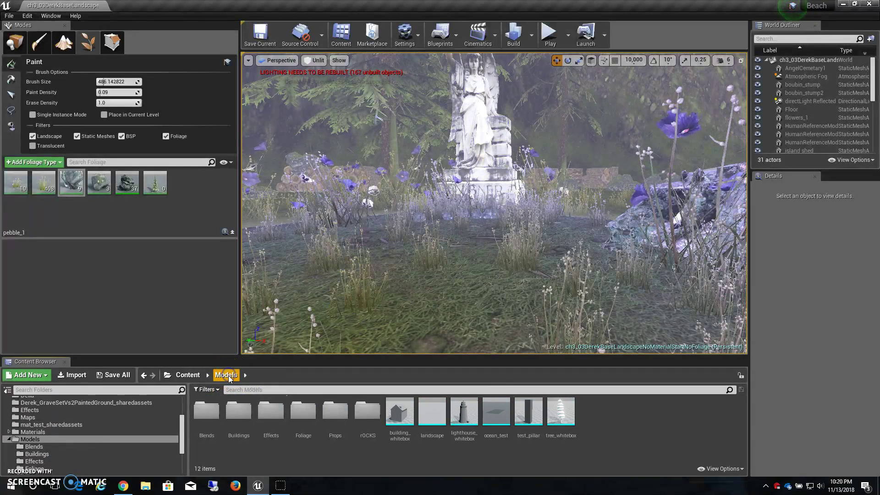
double_click(306, 420)
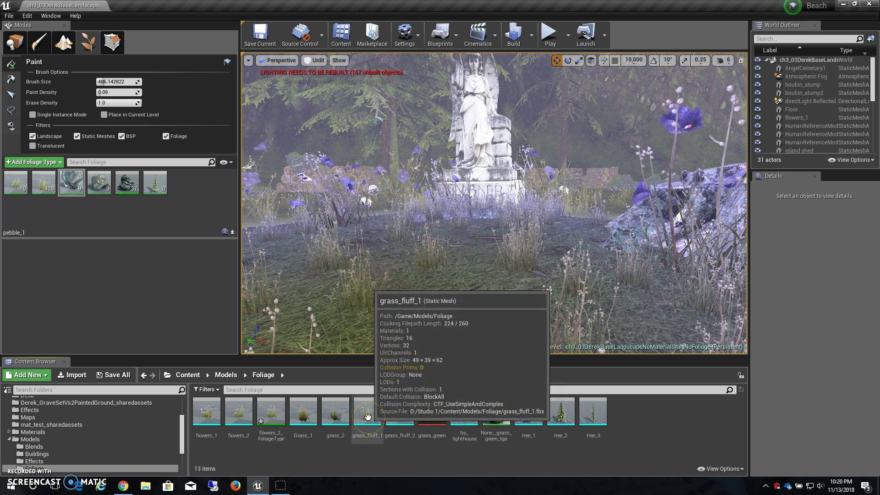
drag(367, 417, 160, 214)
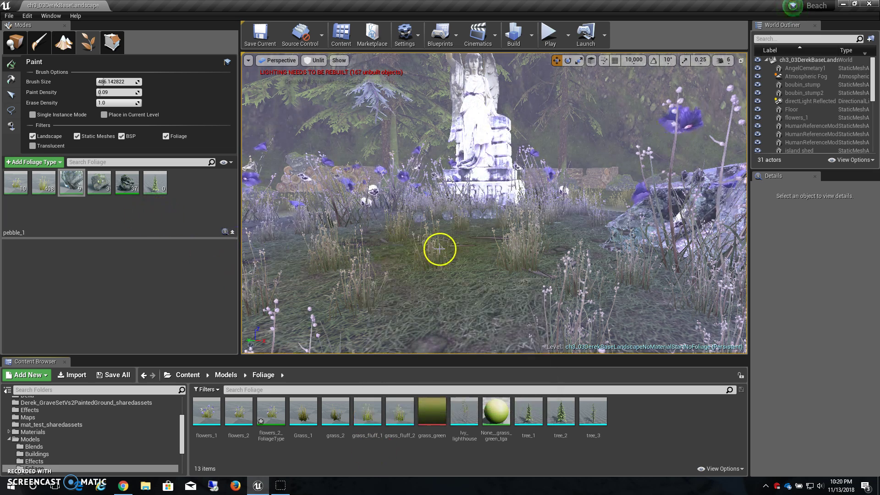
- Paint a group of Rock_3 boulders in front of the angel statue and reduce the foliage brush size to 36.142822
click(456, 252)
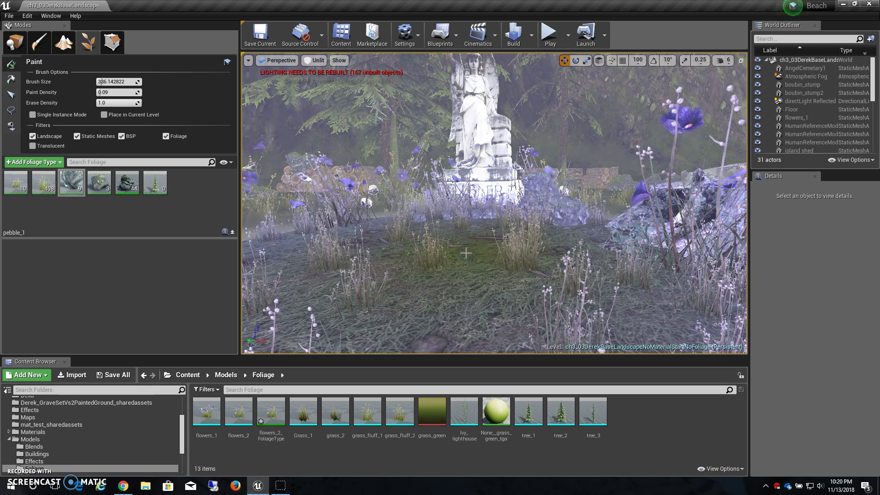
key(bracketleft)
key(bracketleft)
key(bracketleft)
key(bracketleft)
key(bracketleft)
key(bracketleft)
key(bracketleft)
key(bracketleft)
key(bracketleft)
key(bracketright)
key(bracketright)
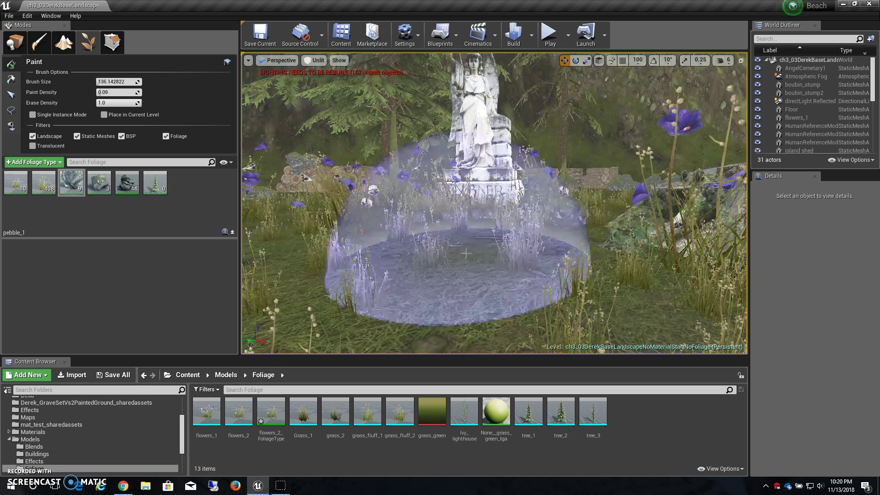
key(bracketleft)
key(bracketleft)
scroll(496, 251, down, 3)
scroll(496, 251, down, 4)
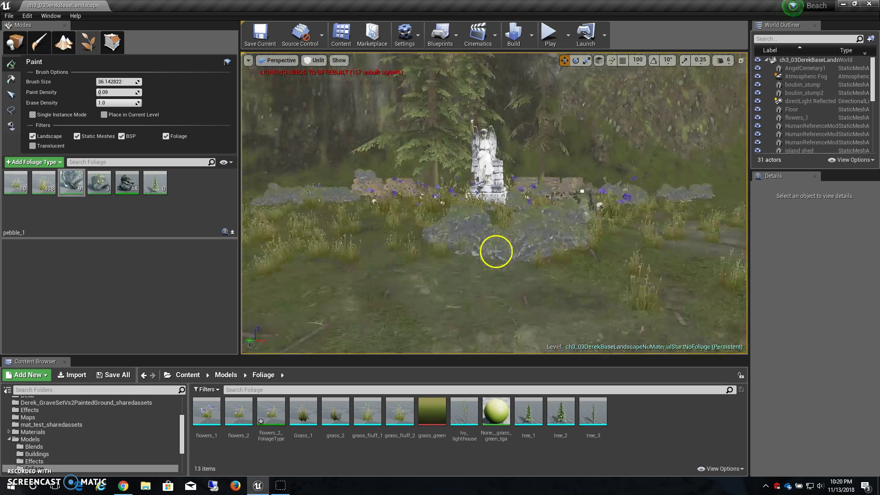